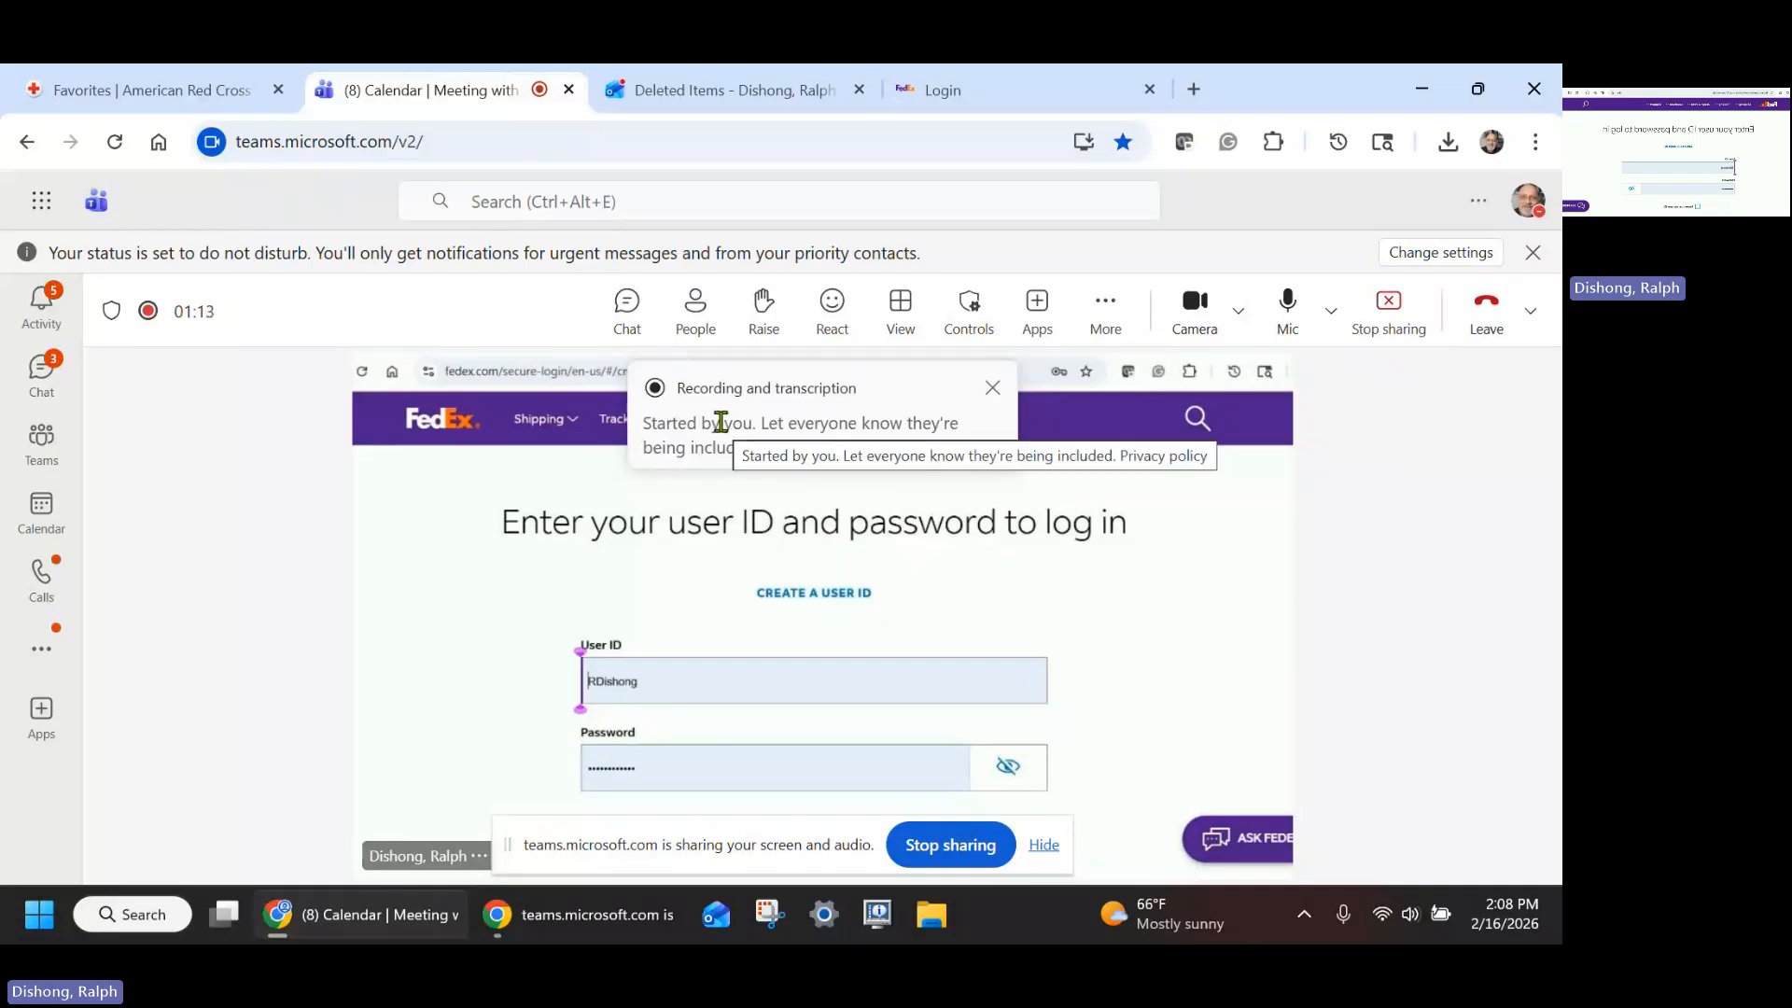
- Review the shipping request details in the forwarded email
{"action": "left_click", "coordinate": [734, 91]}
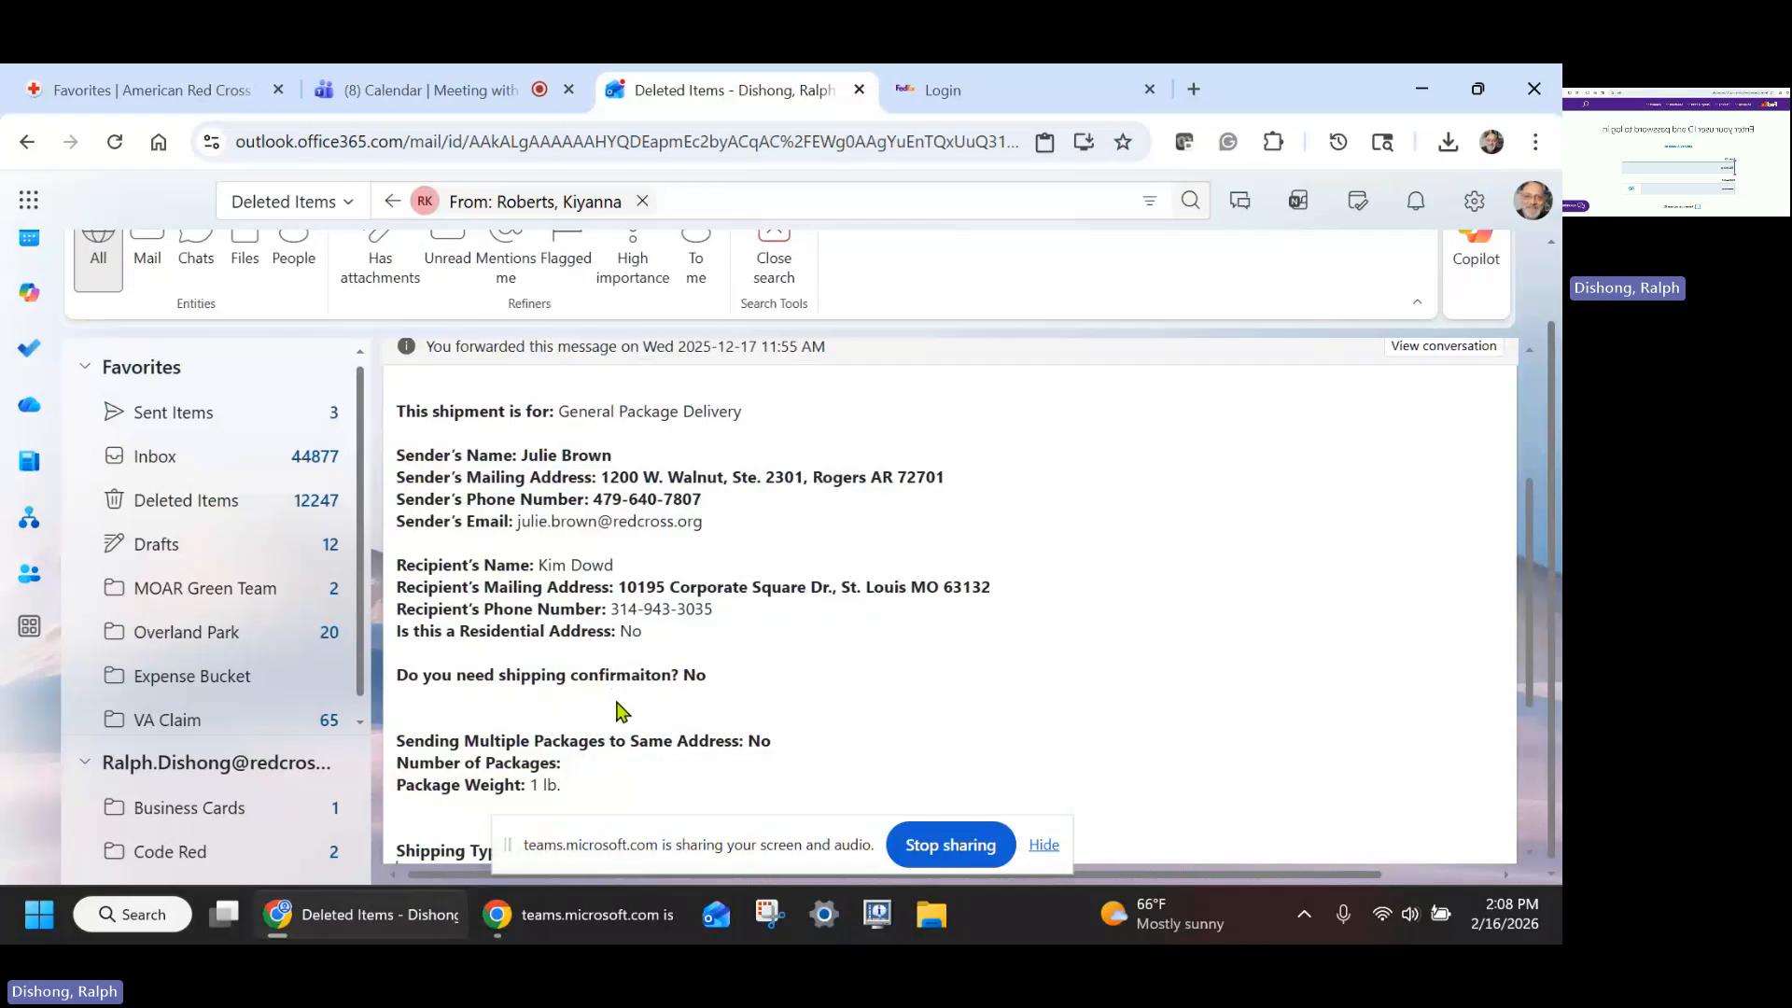
{"action": "scroll", "coordinate": [586, 747], "scroll_direction": "down", "scroll_amount": 1}
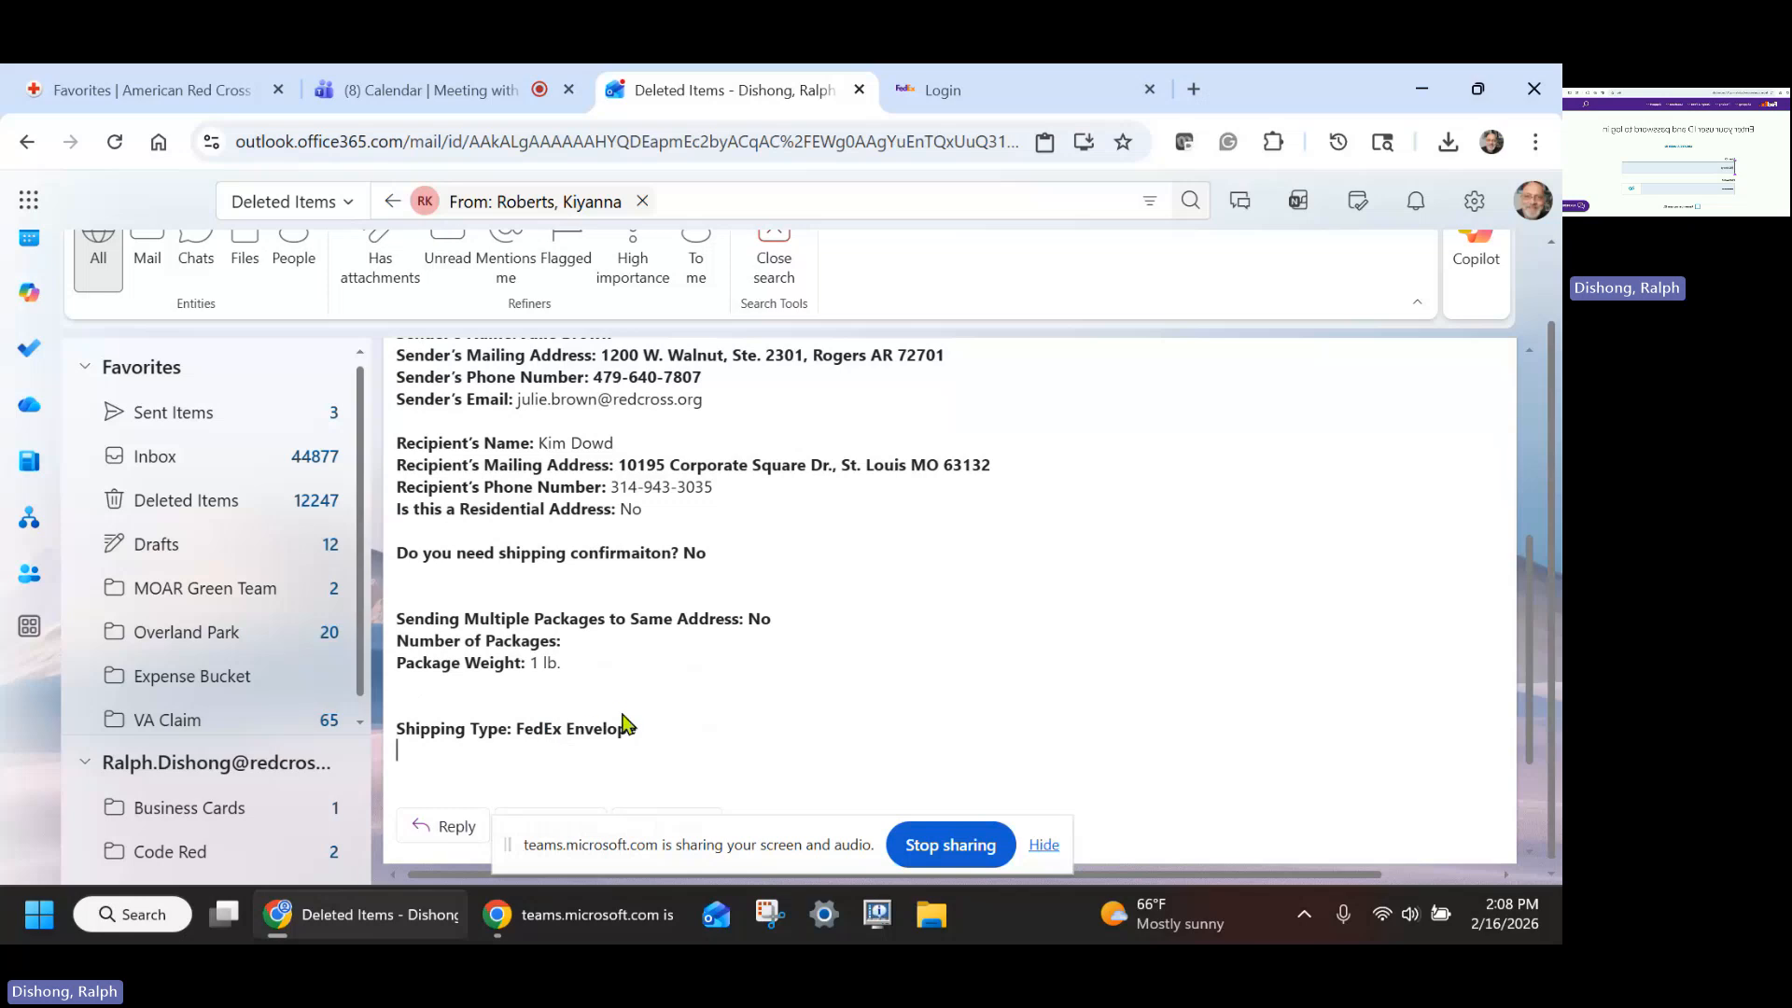
{"action": "scroll", "coordinate": [630, 723], "scroll_direction": "up", "scroll_amount": 1}
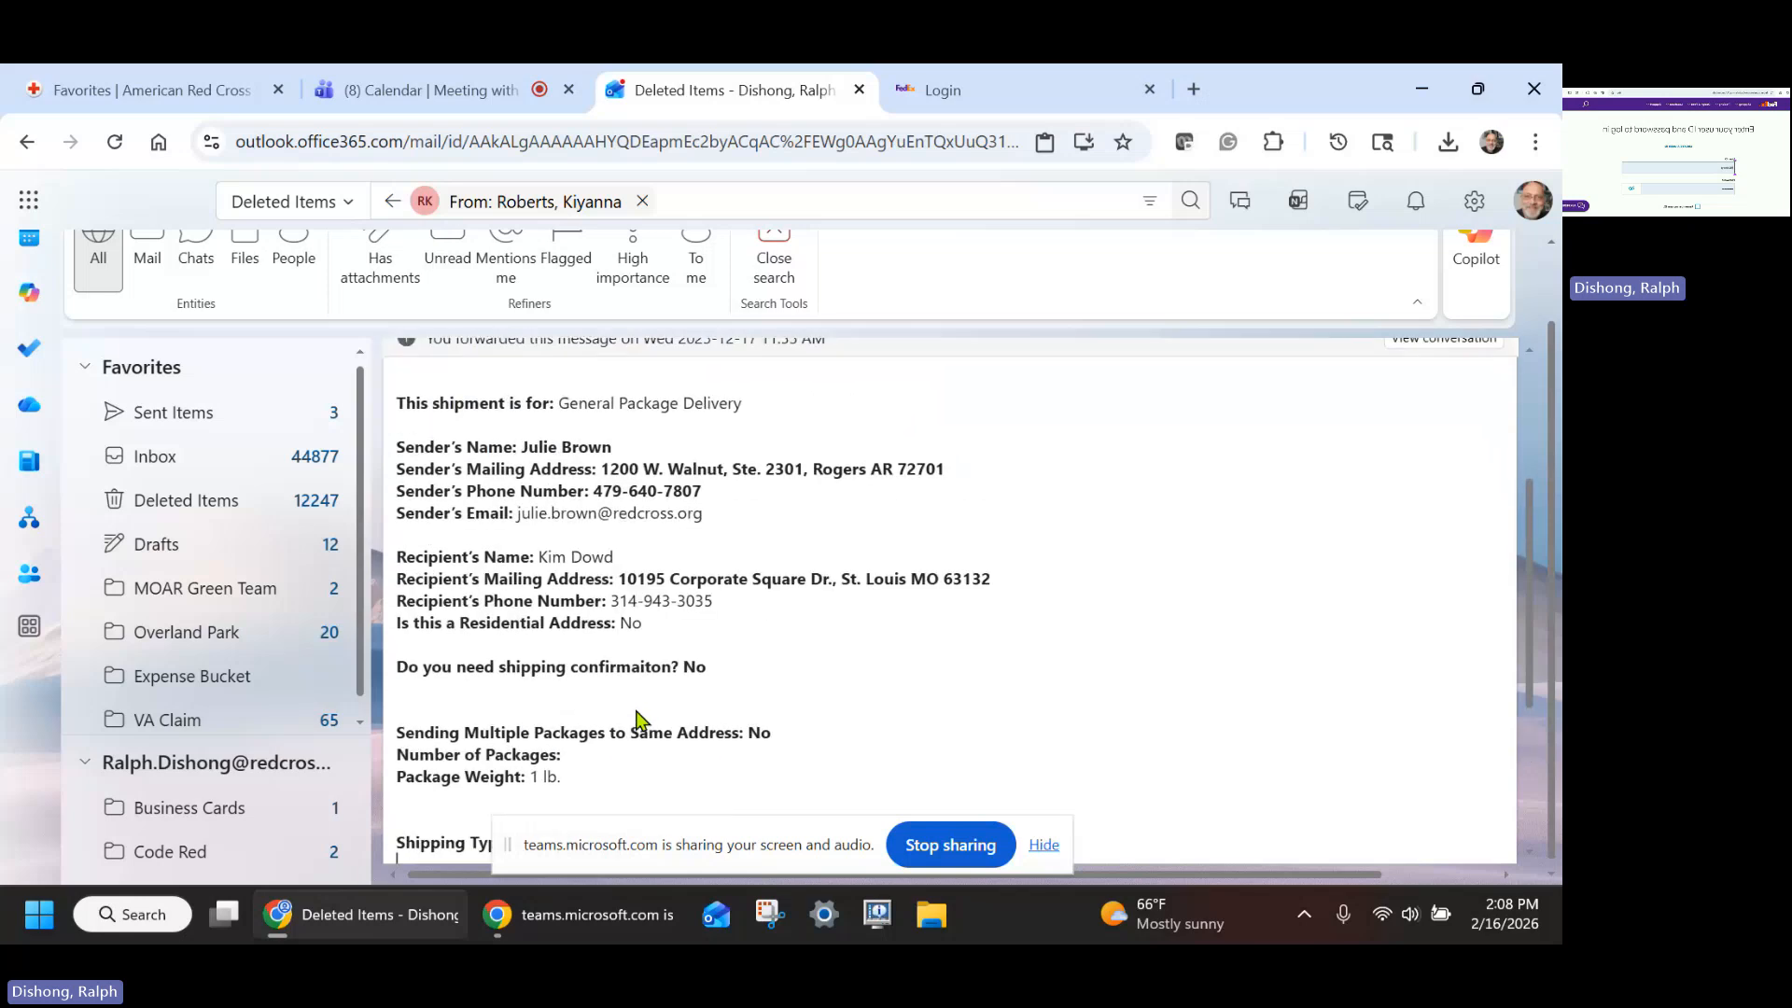
{"action": "scroll", "coordinate": [640, 720], "scroll_direction": "down", "scroll_amount": 1}
{"action": "scroll", "coordinate": [787, 653], "scroll_direction": "up", "scroll_amount": 1}
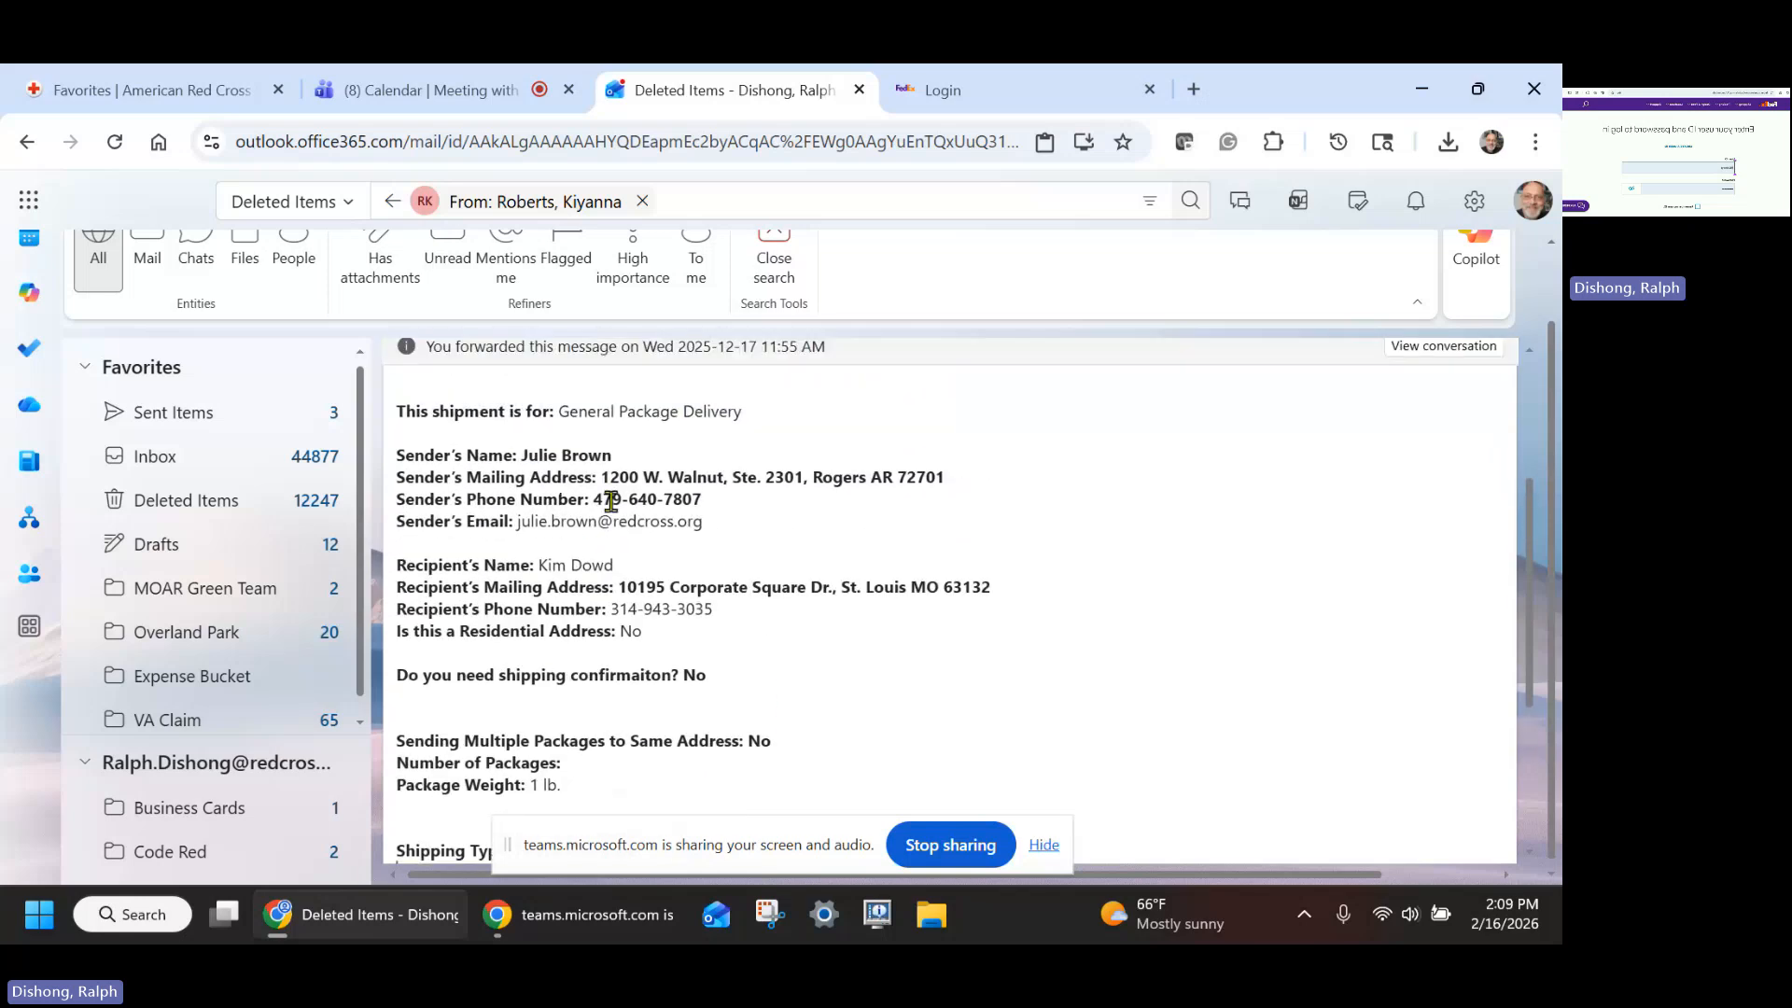
- Switch to the FedEx login page and log in with the saved user ID and password
{"action": "left_click", "coordinate": [1026, 89]}
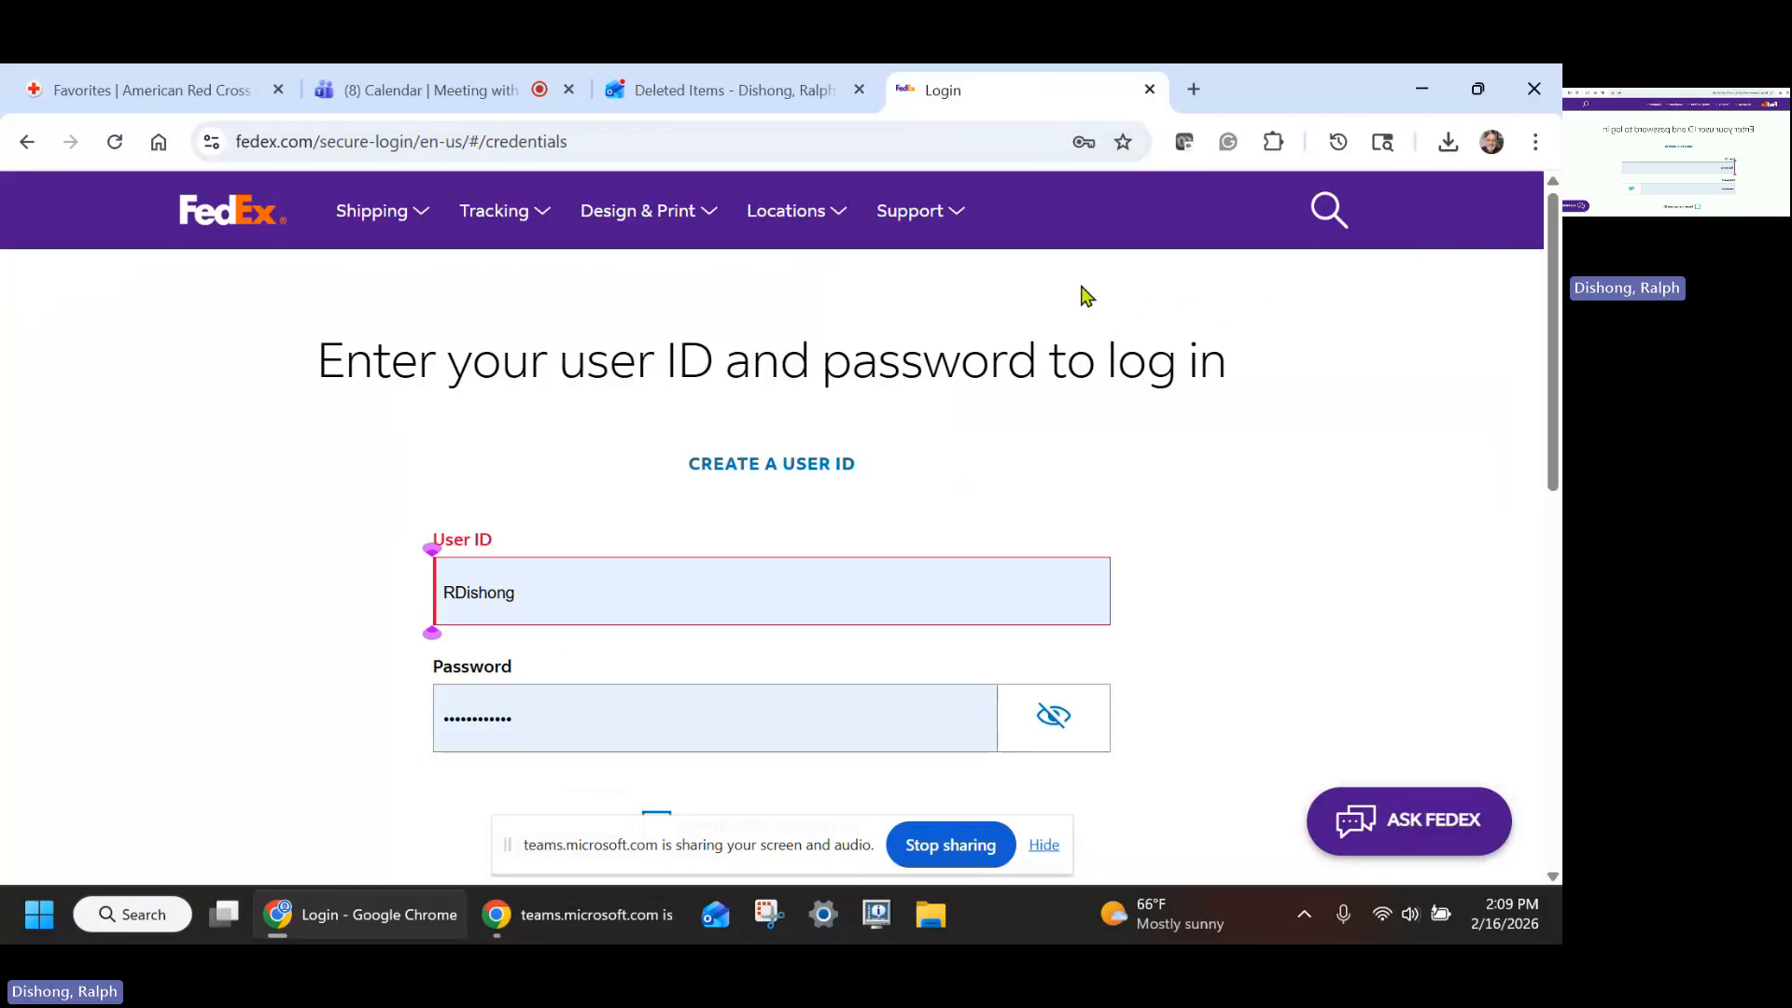
{"action": "scroll", "coordinate": [1081, 293], "scroll_direction": "down", "scroll_amount": 2}
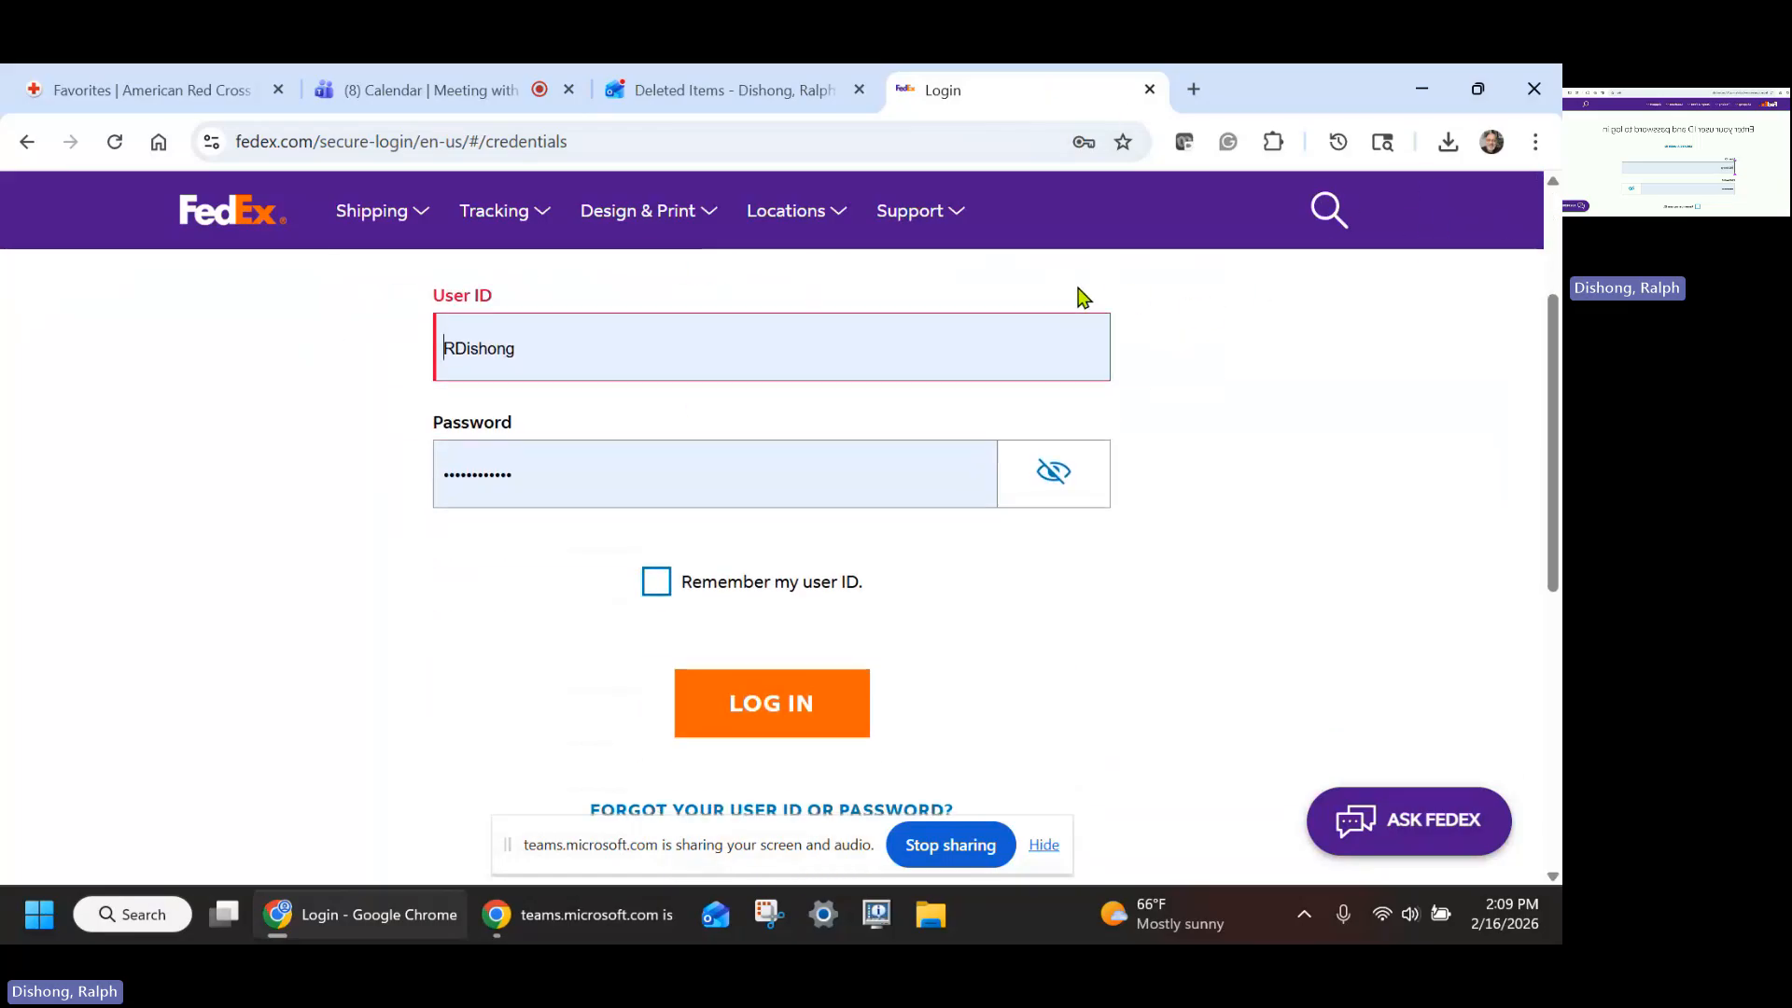
{"action": "left_click", "coordinate": [772, 707]}
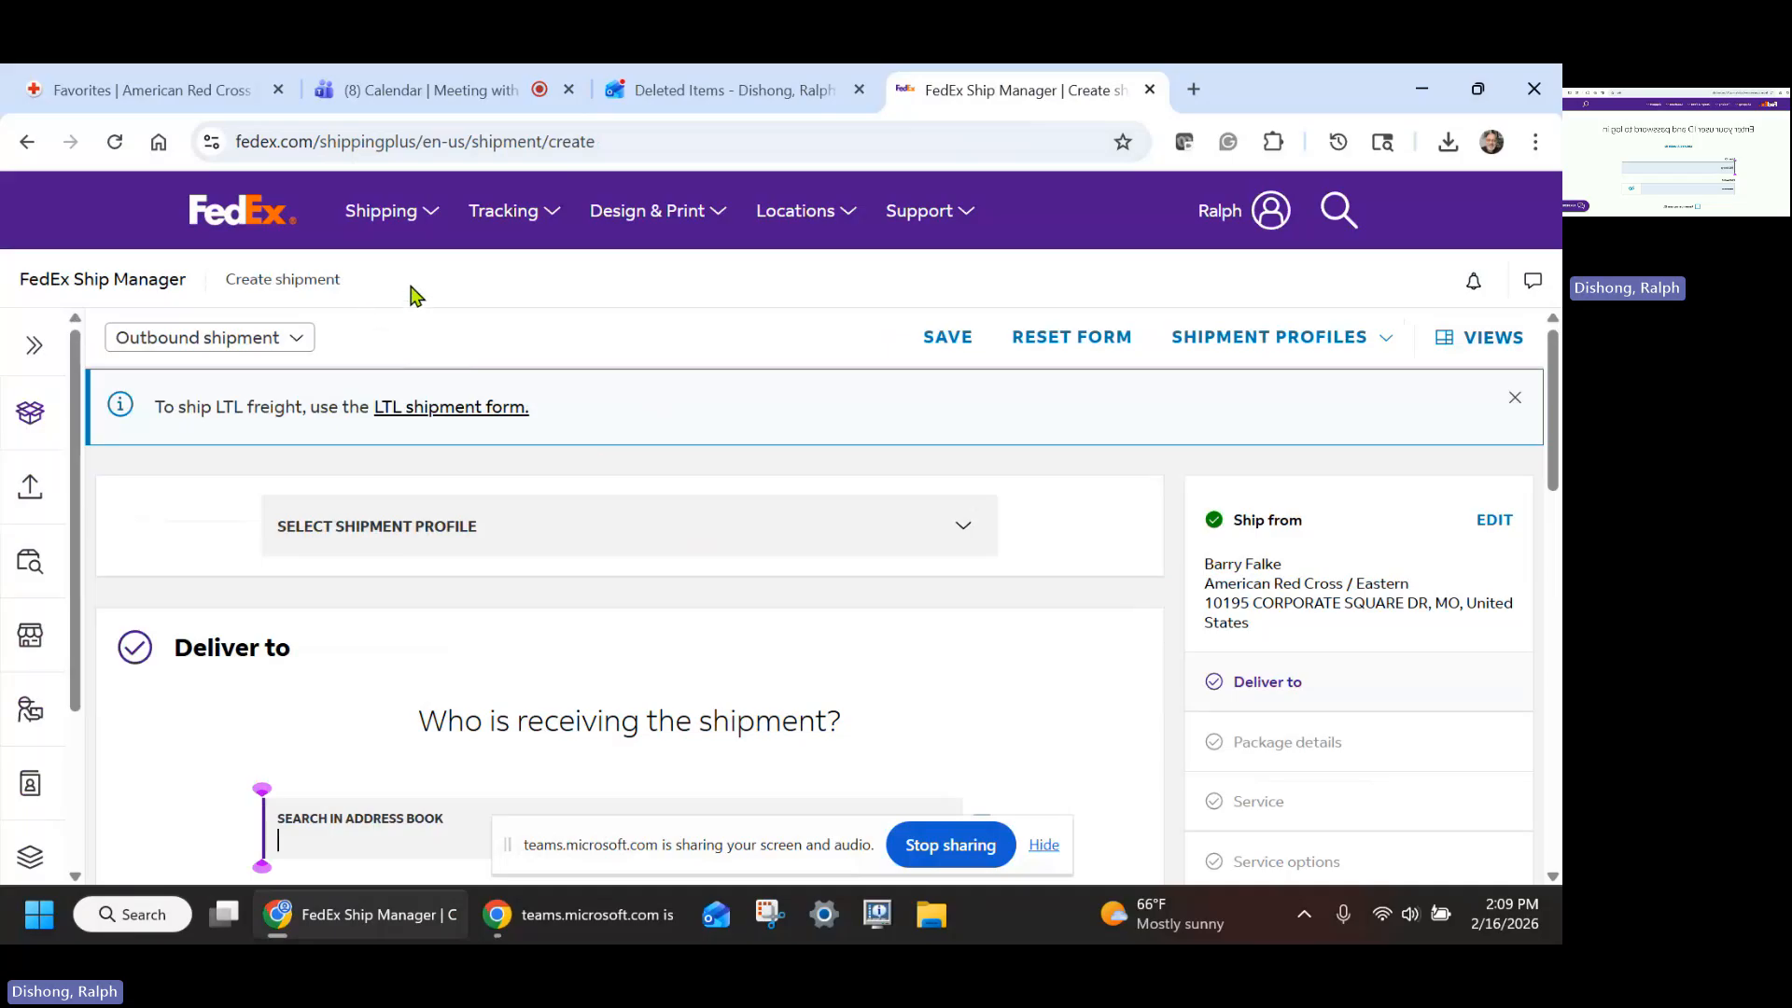
- Start a new shipment with Create a Shipment from the Shipping menu
{"action": "left_click", "coordinate": [431, 215]}
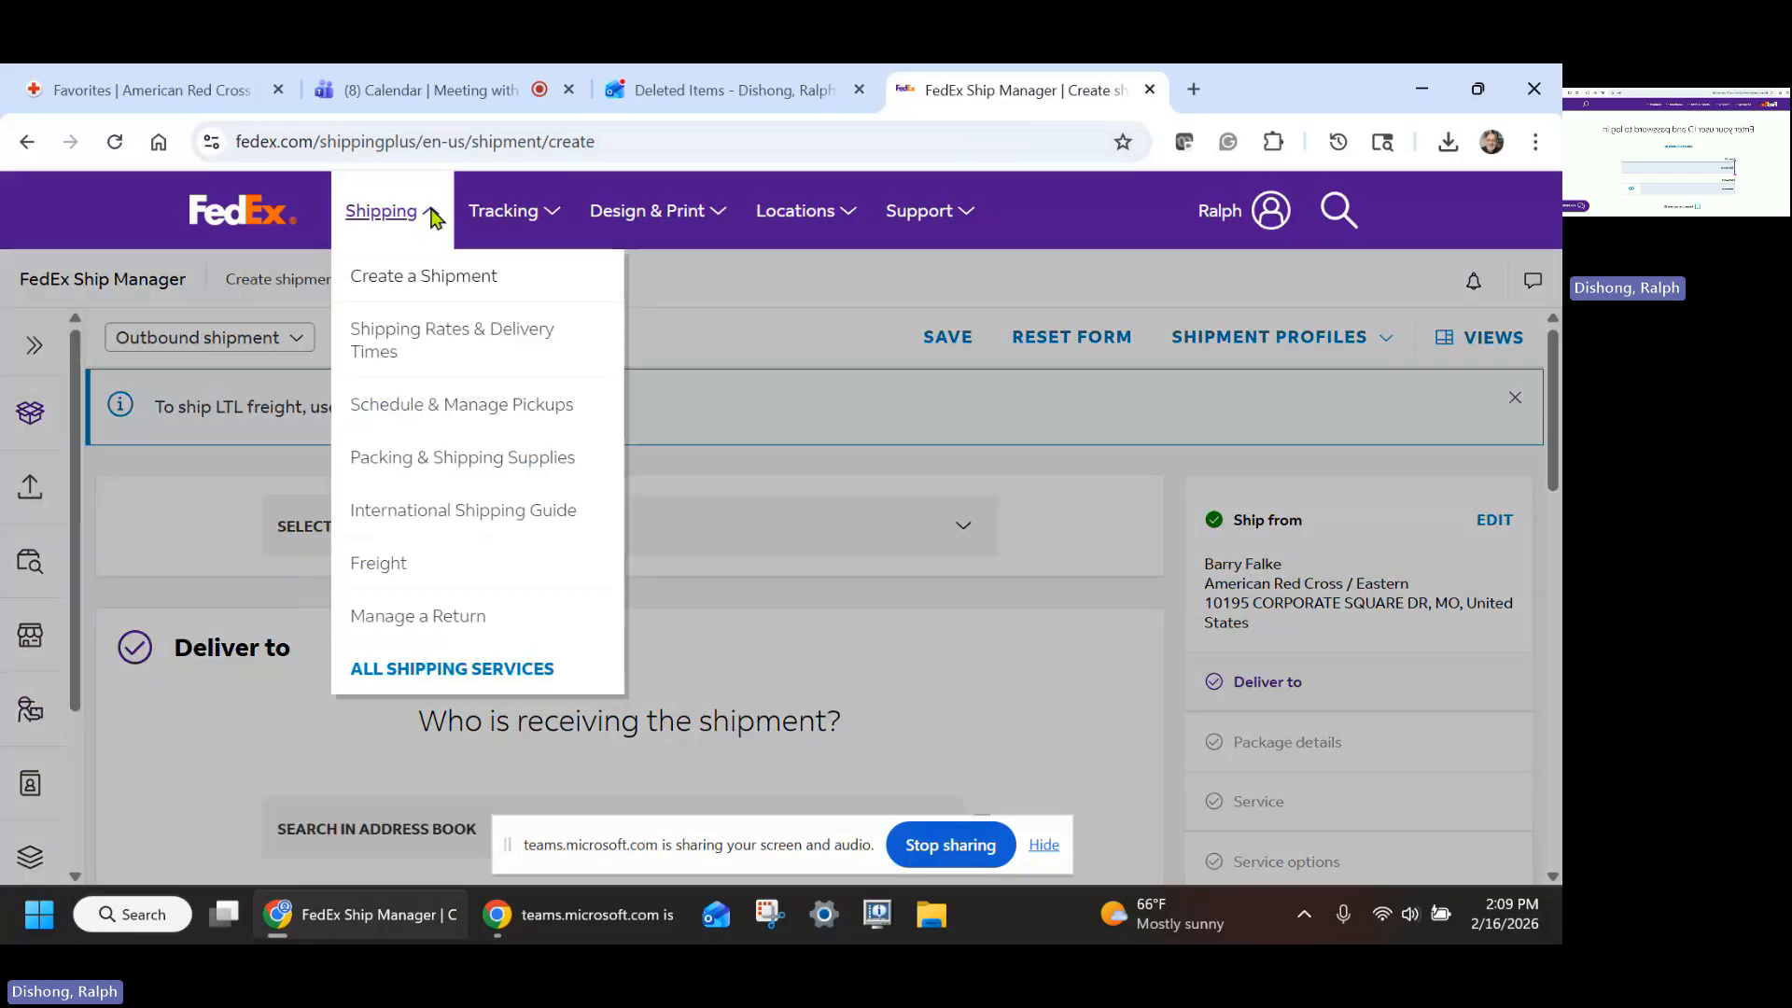
{"action": "left_click", "coordinate": [417, 280]}
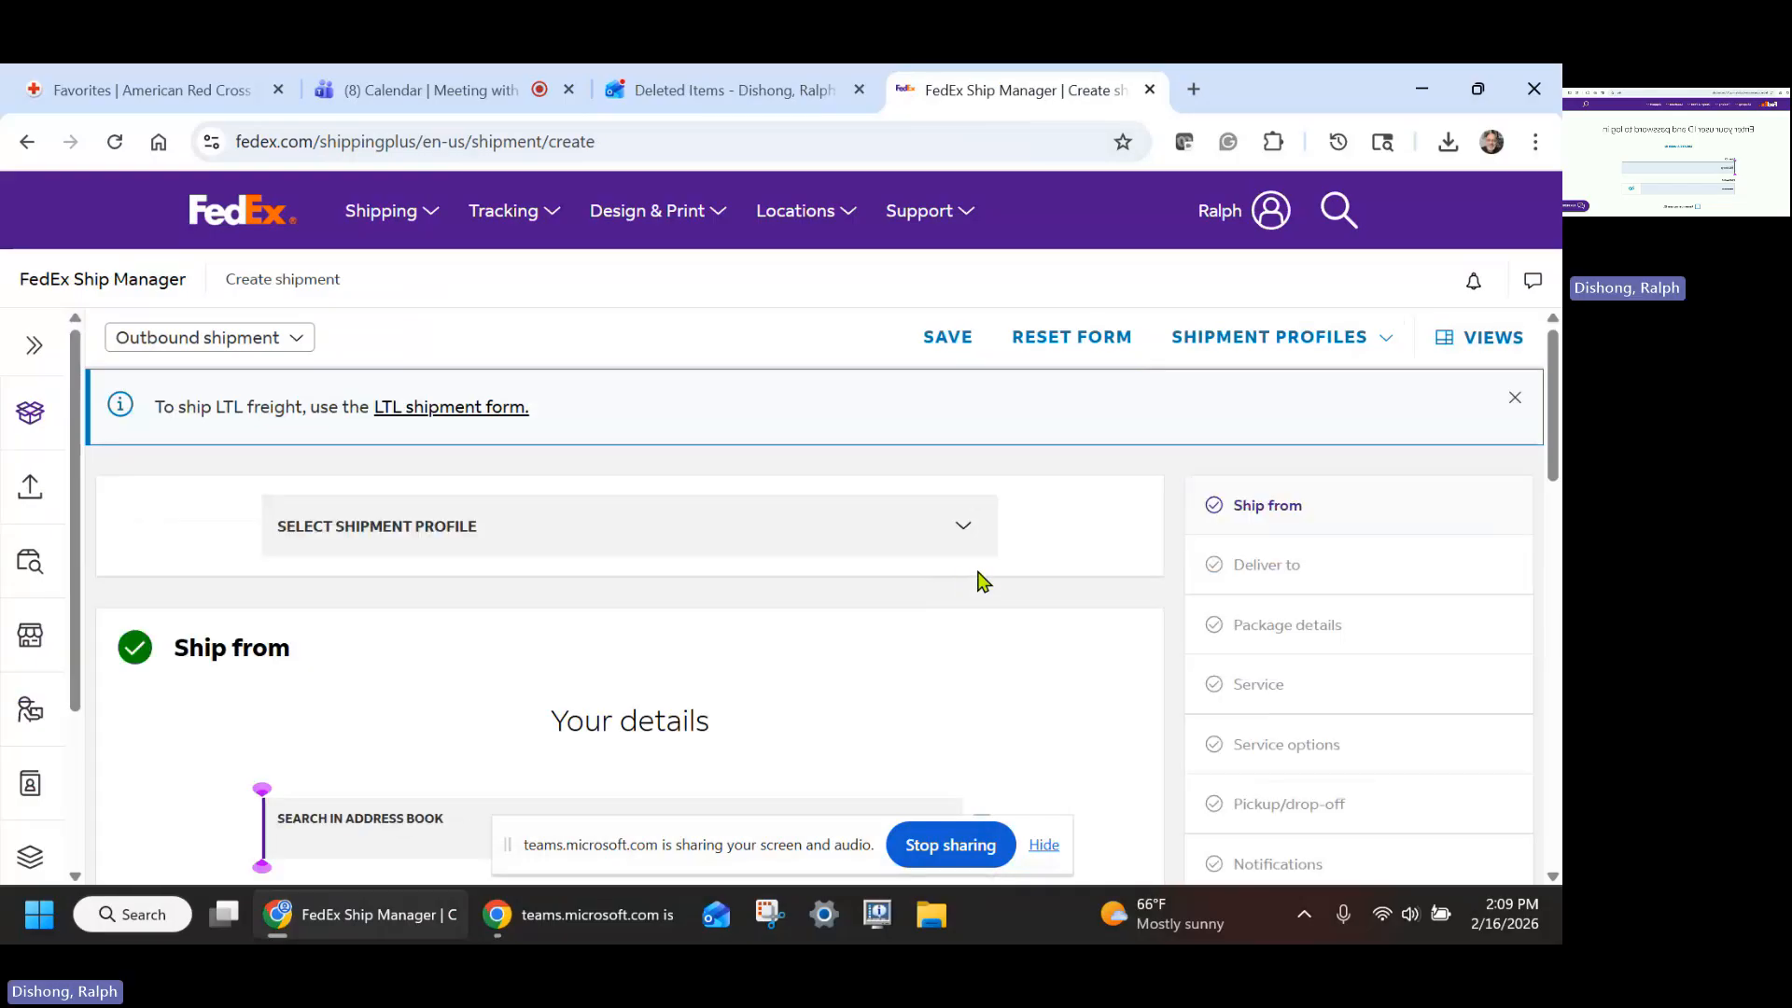
{"action": "scroll", "coordinate": [1031, 594], "scroll_direction": "down", "scroll_amount": 1}
{"action": "scroll", "coordinate": [1031, 593], "scroll_direction": "up", "scroll_amount": 1}
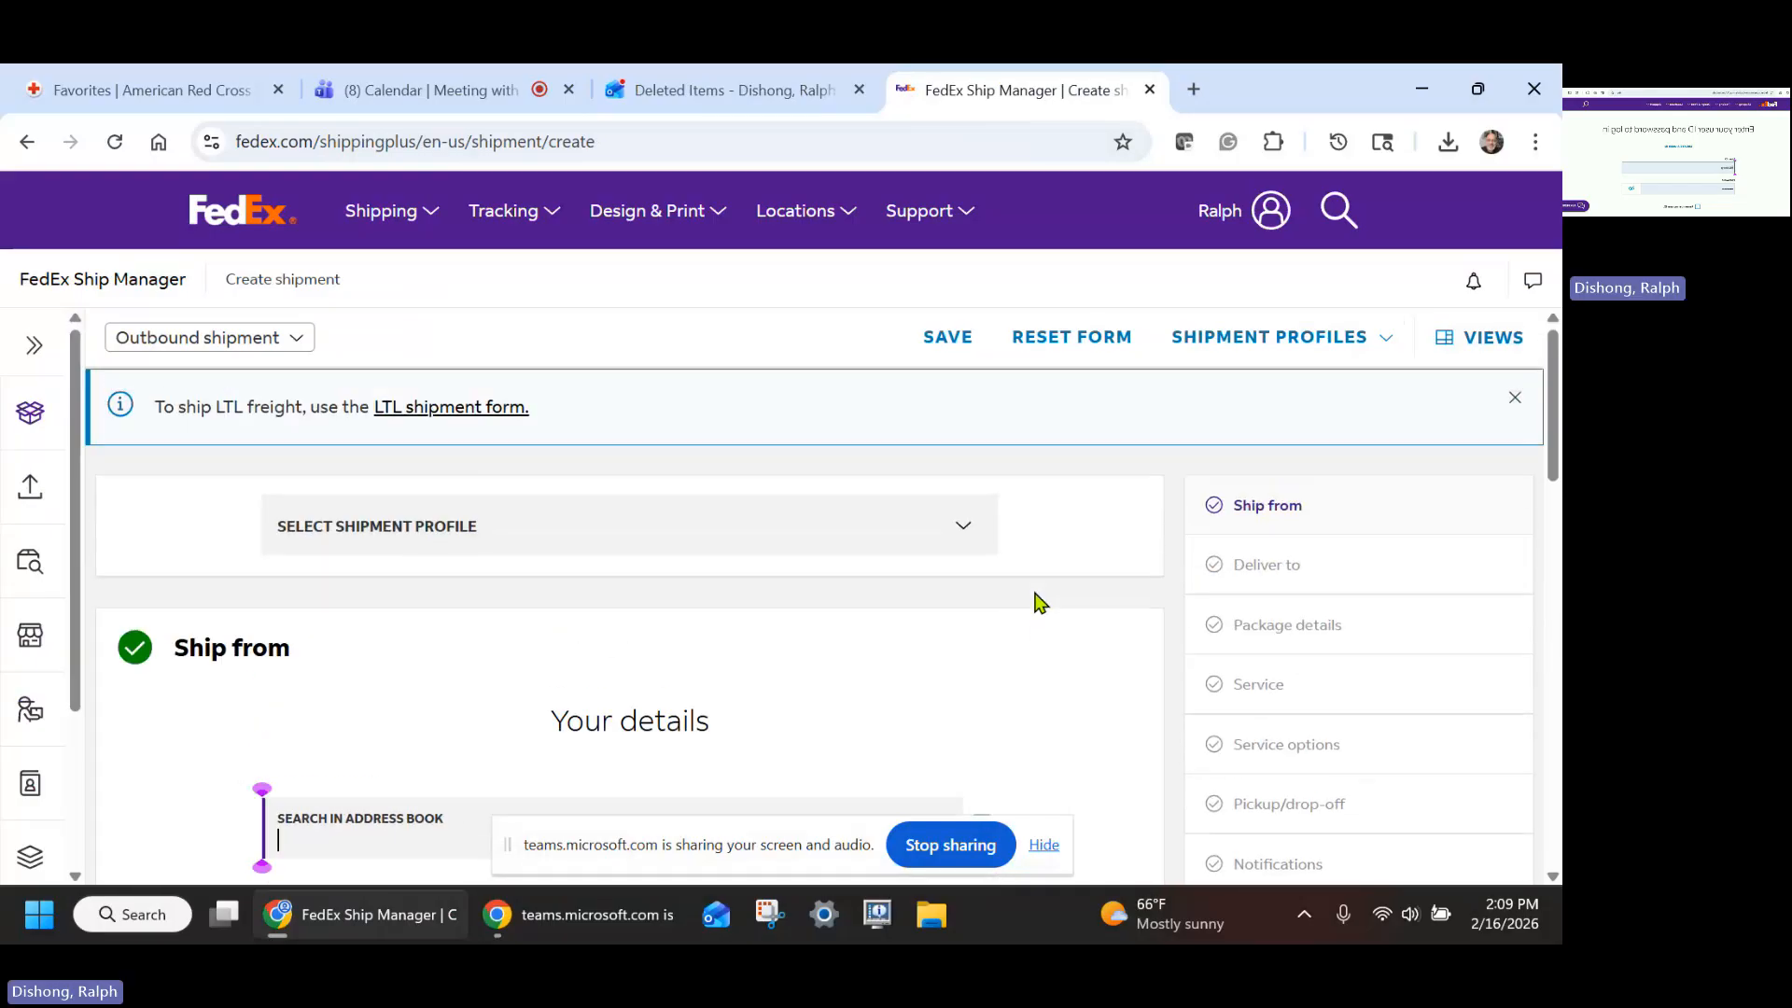
{"action": "scroll", "coordinate": [1031, 594], "scroll_direction": "down", "scroll_amount": 1}
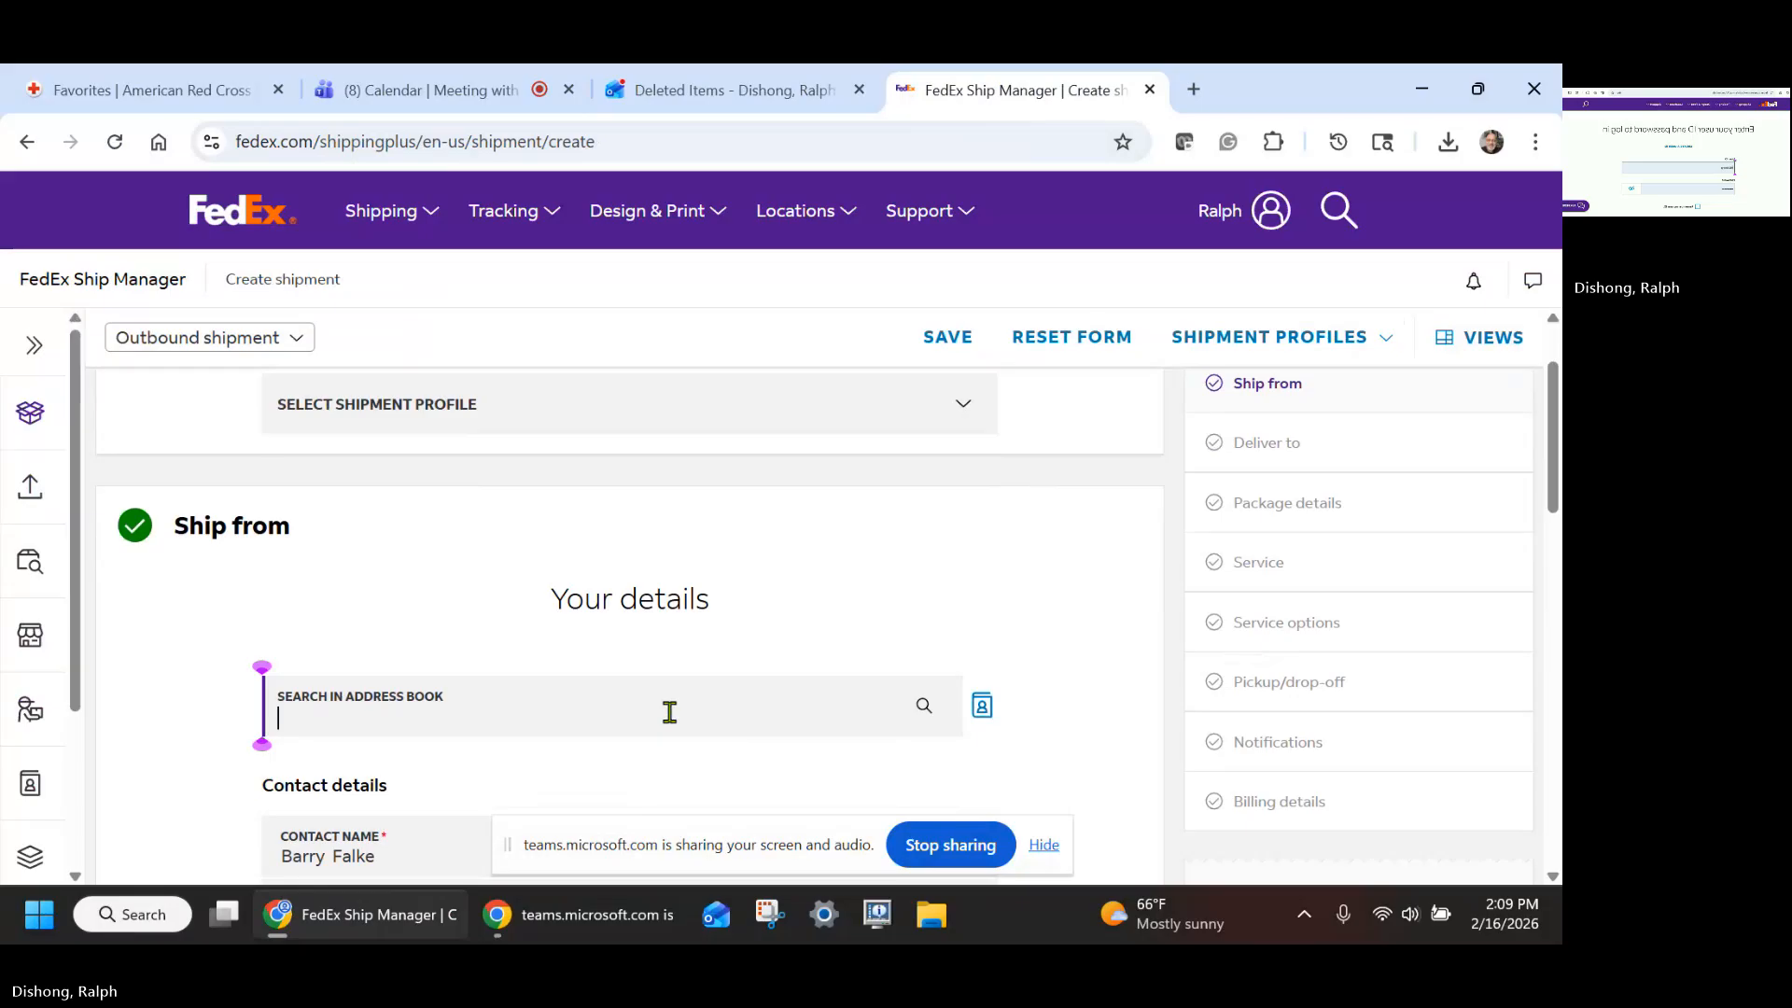
{"action": "scroll", "coordinate": [952, 607], "scroll_direction": "up", "scroll_amount": 1}
{"action": "scroll", "coordinate": [959, 607], "scroll_direction": "down", "scroll_amount": 1}
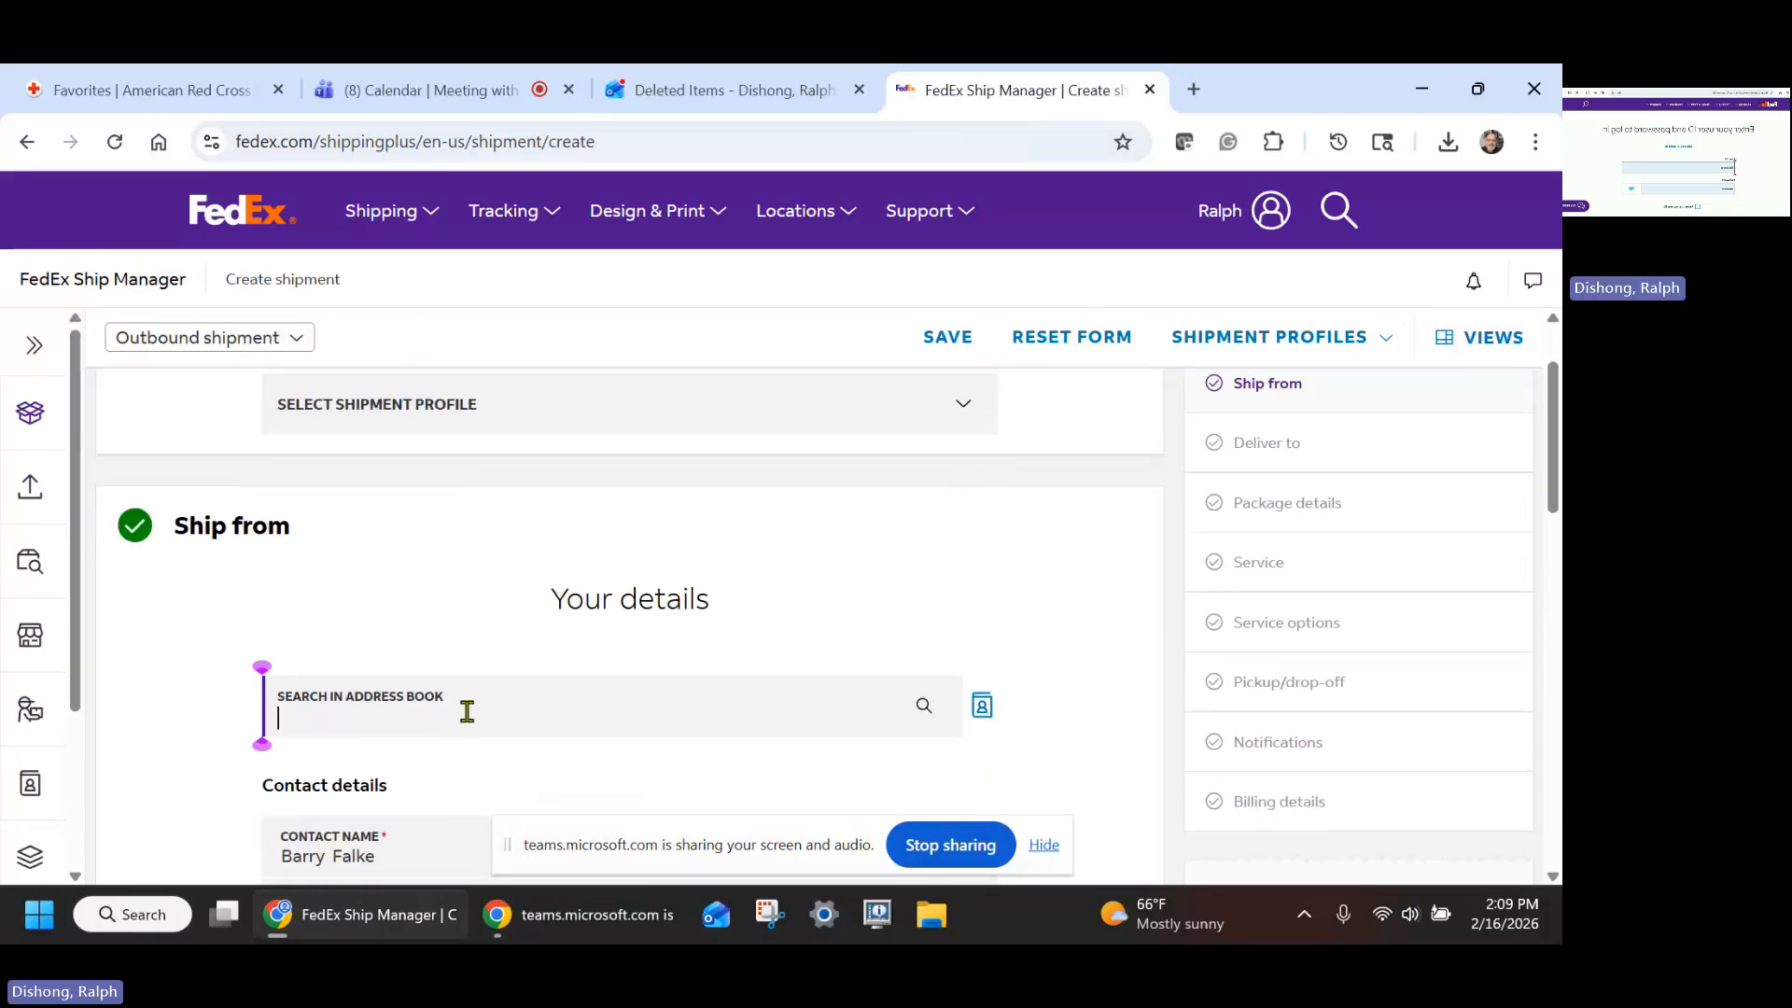
- Fill the ship-from details by picking the email's sender from the address book, then continue to Deliver to
{"action": "left_click", "coordinate": [752, 97]}
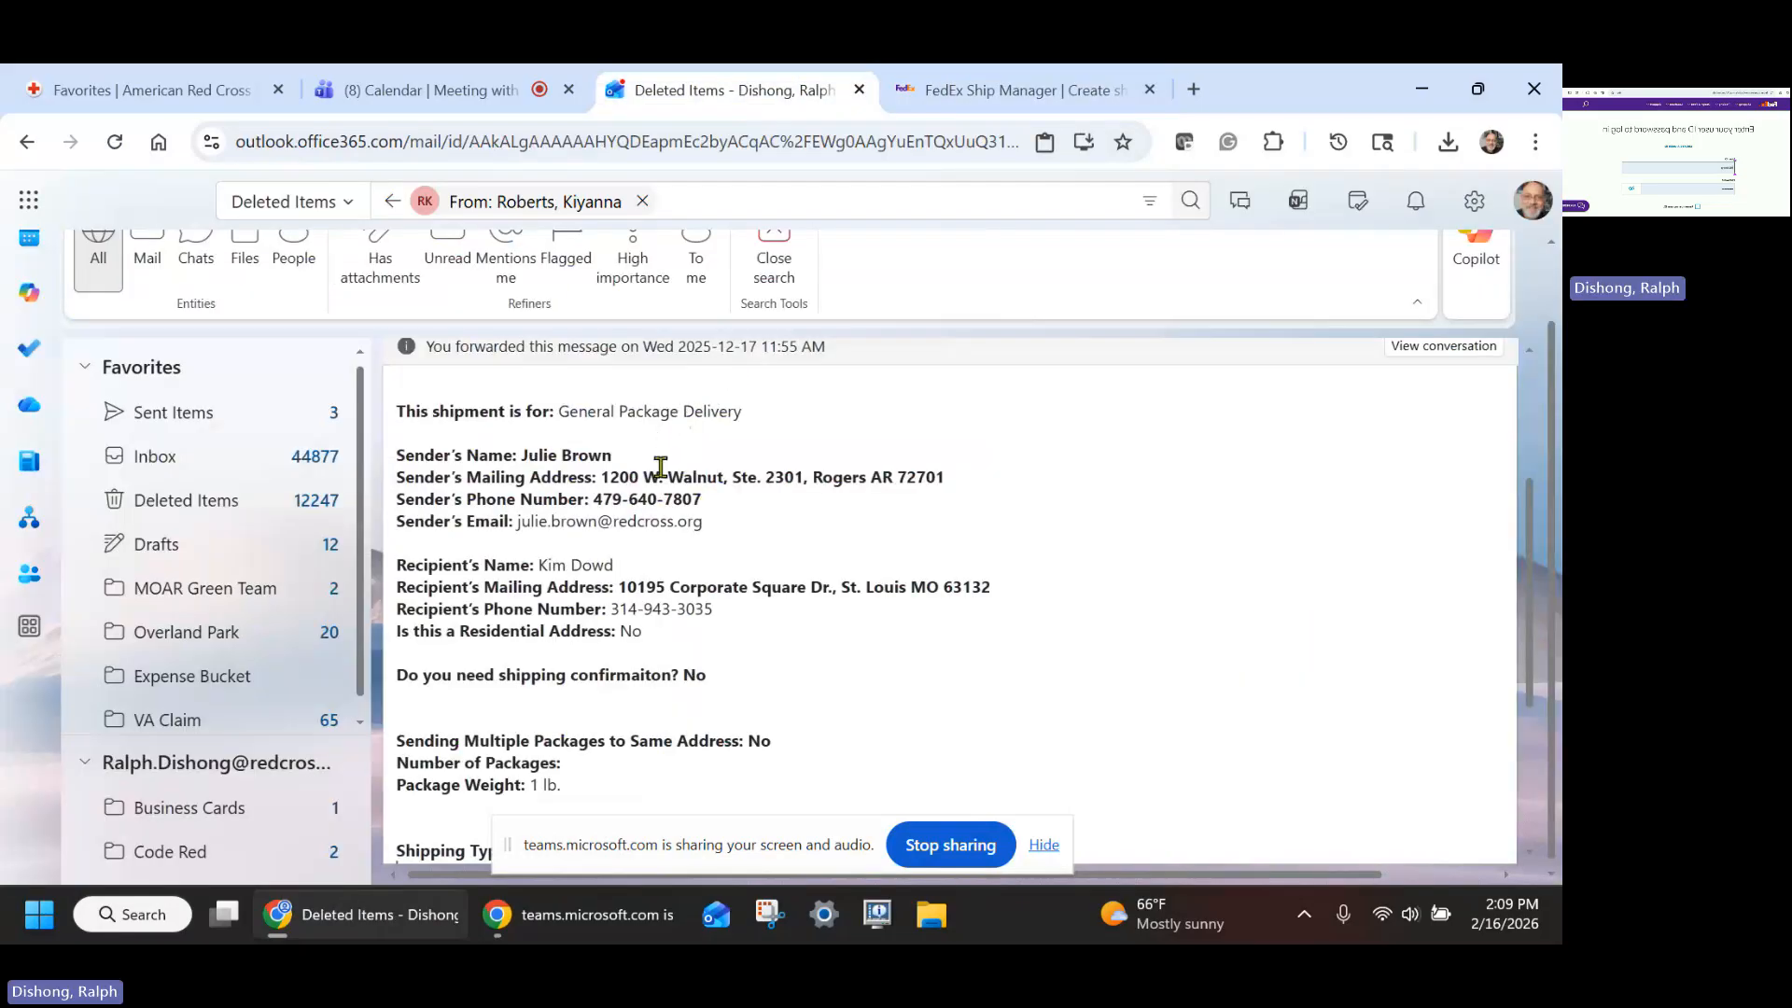
{"action": "left_click", "coordinate": [989, 91]}
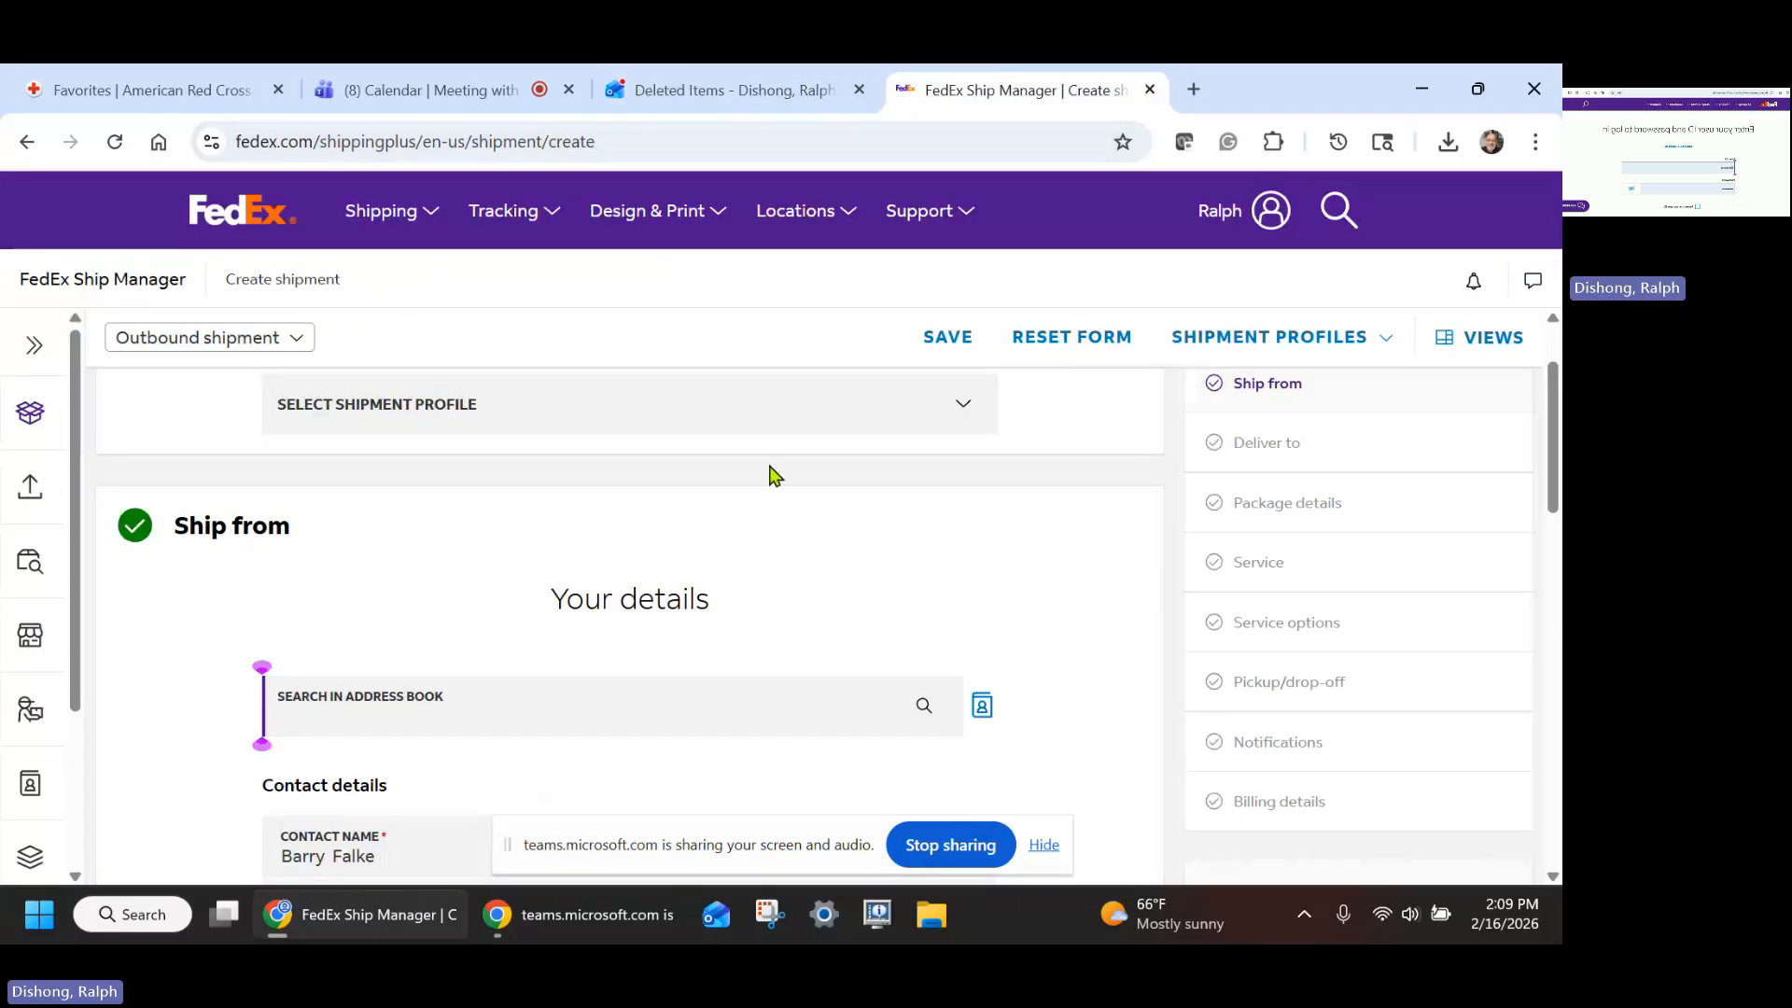
{"action": "left_click", "coordinate": [537, 716]}
{"action": "type", "text": "jul"}
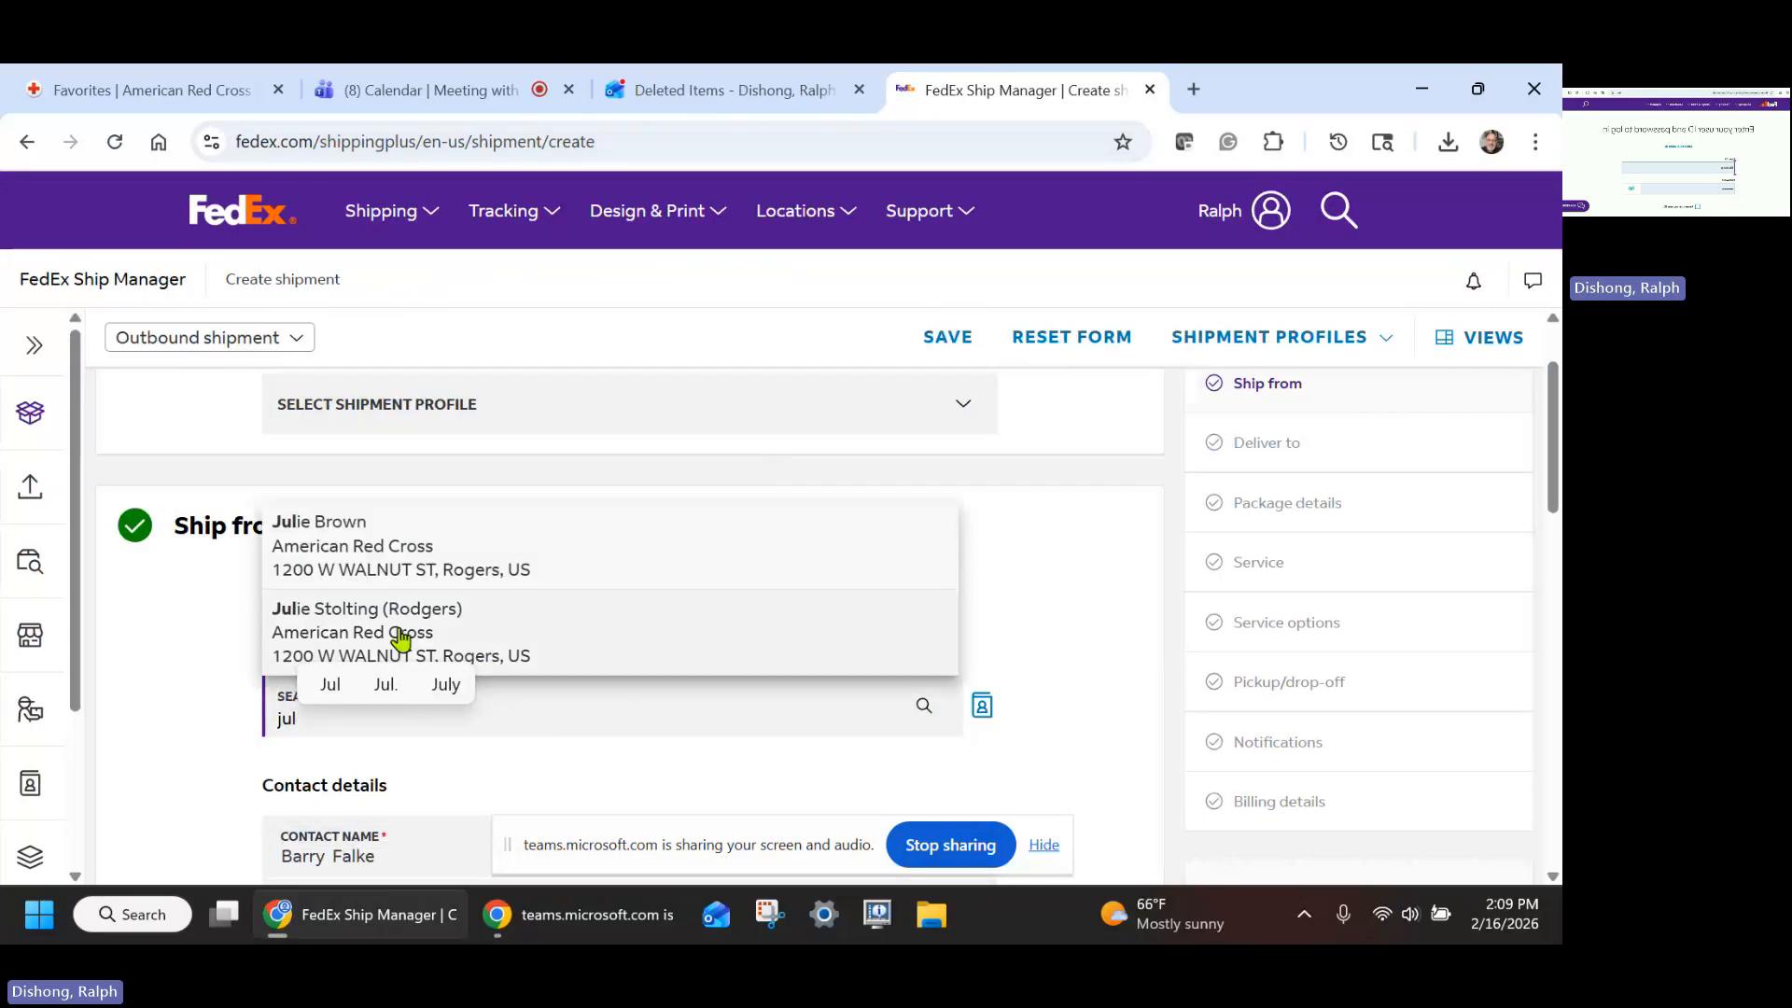
{"action": "left_click", "coordinate": [360, 558]}
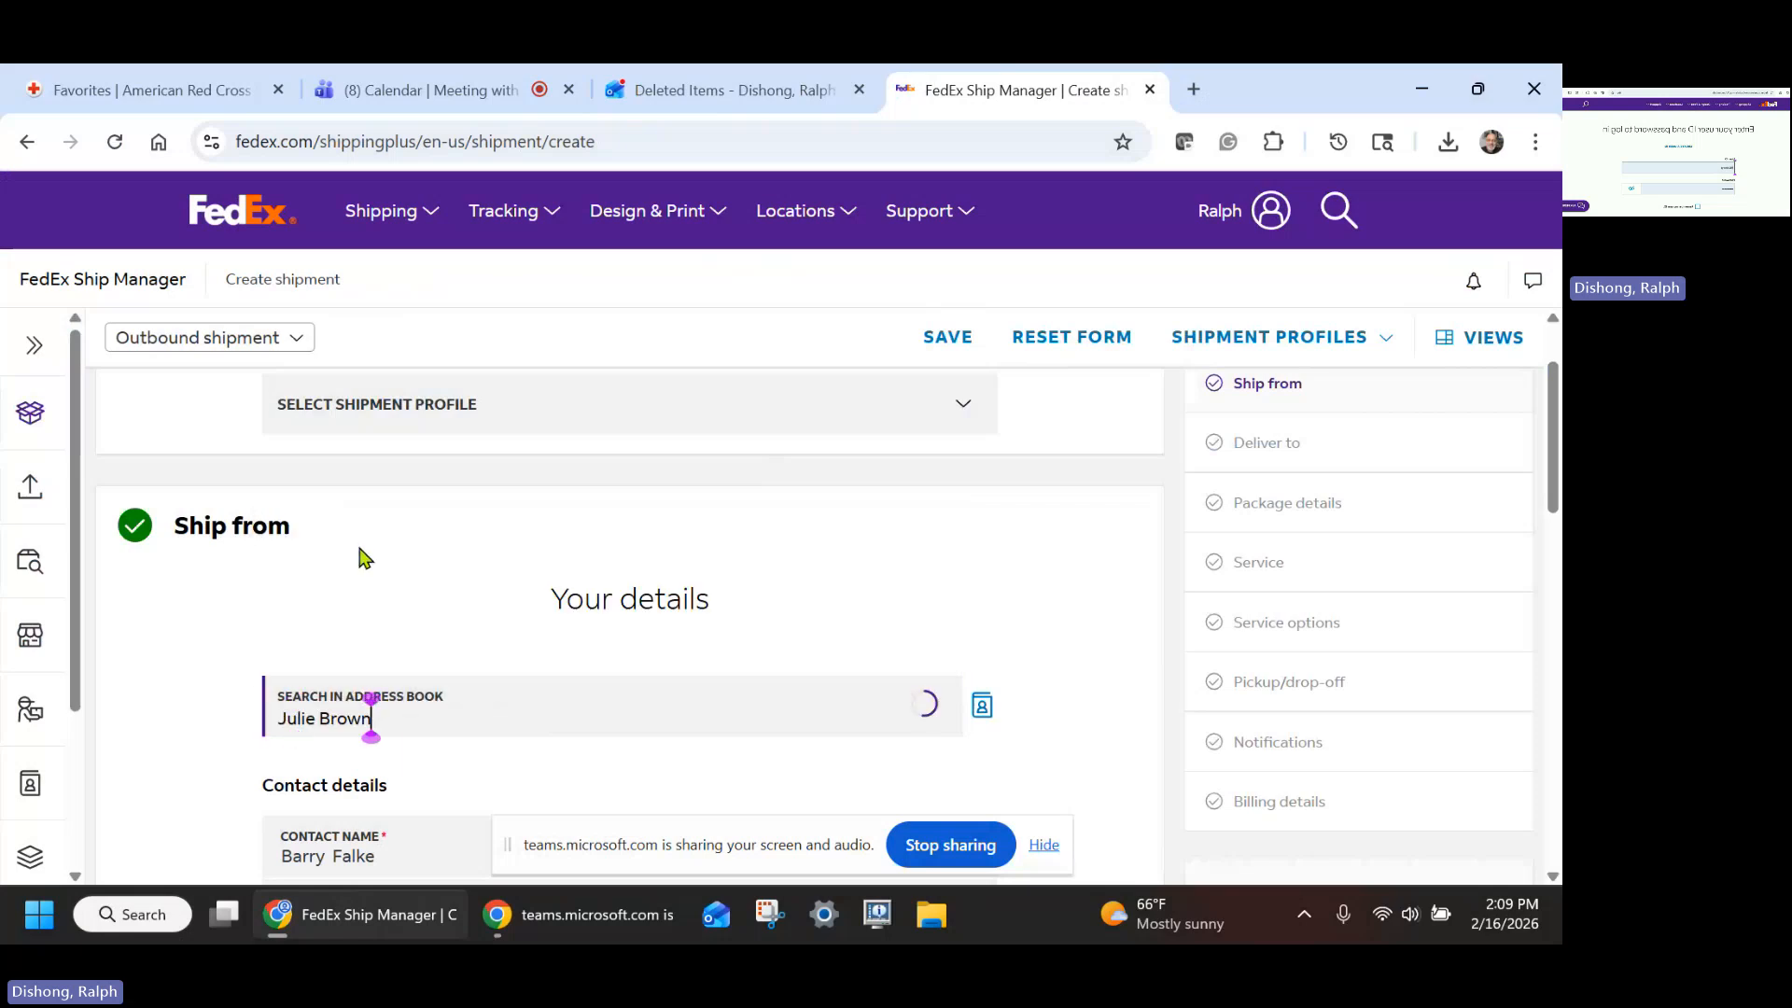
{"action": "scroll", "coordinate": [1090, 541], "scroll_direction": "down", "scroll_amount": 1}
{"action": "scroll", "coordinate": [1090, 540], "scroll_direction": "down", "scroll_amount": 7}
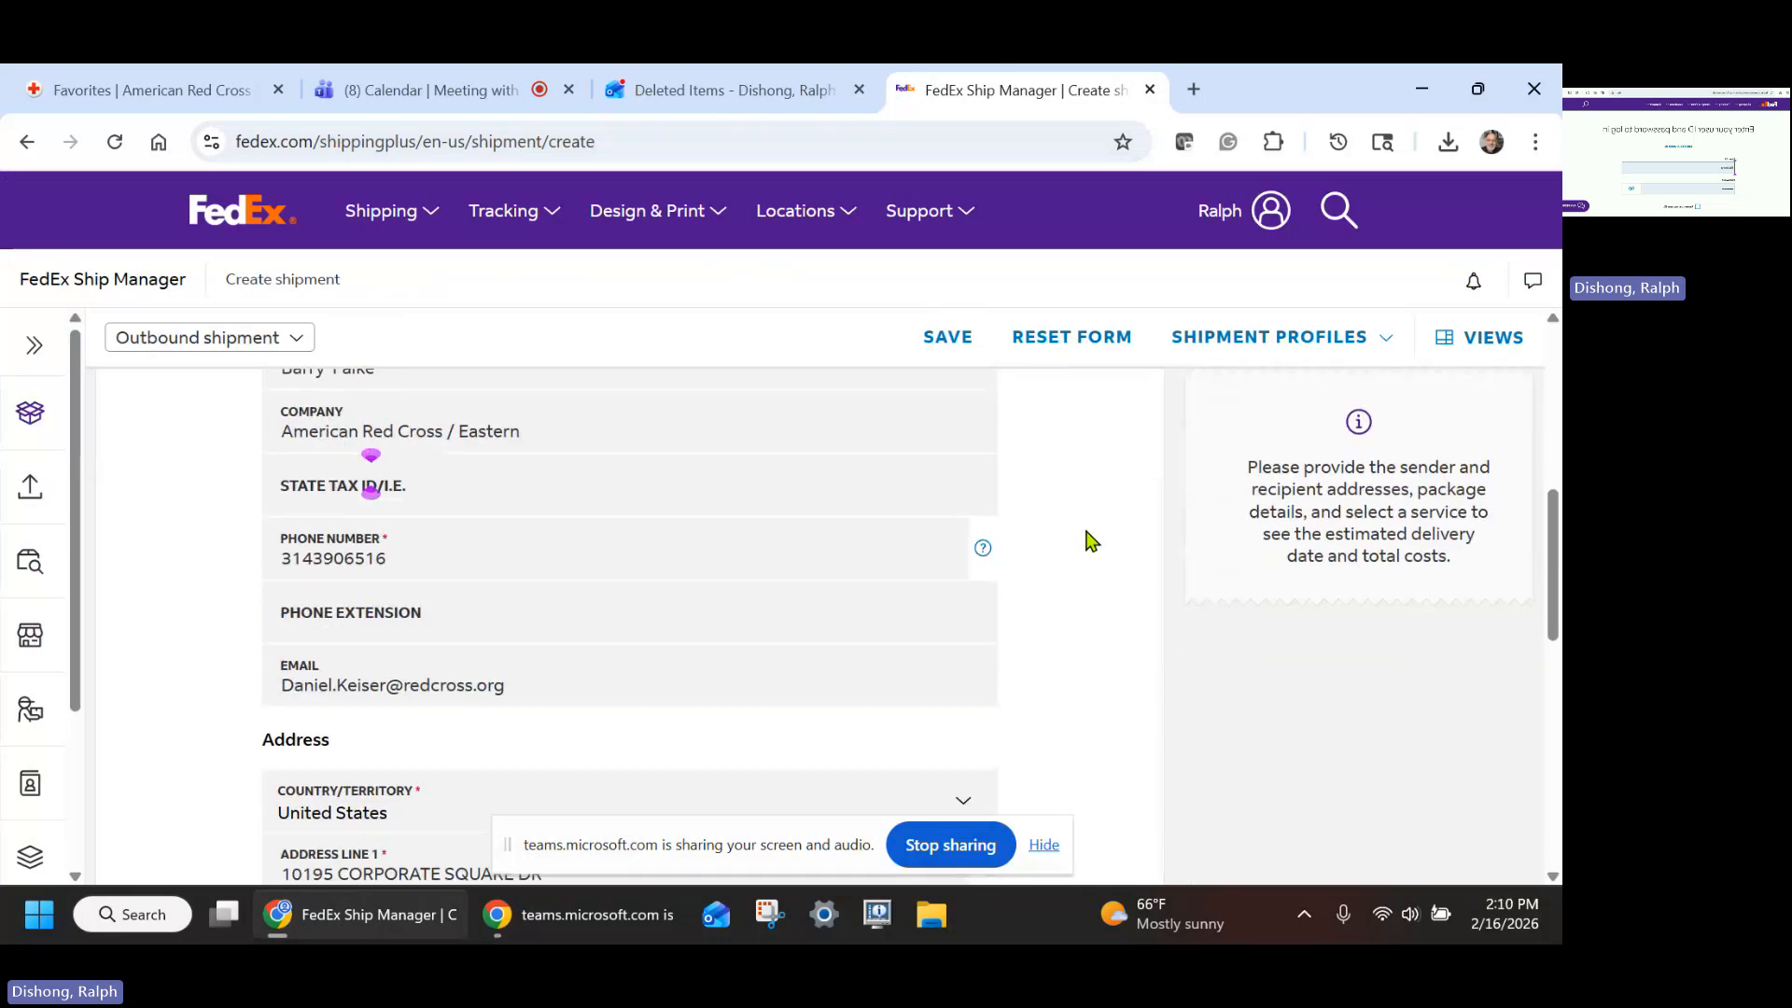
{"action": "scroll", "coordinate": [1090, 541], "scroll_direction": "down", "scroll_amount": 2}
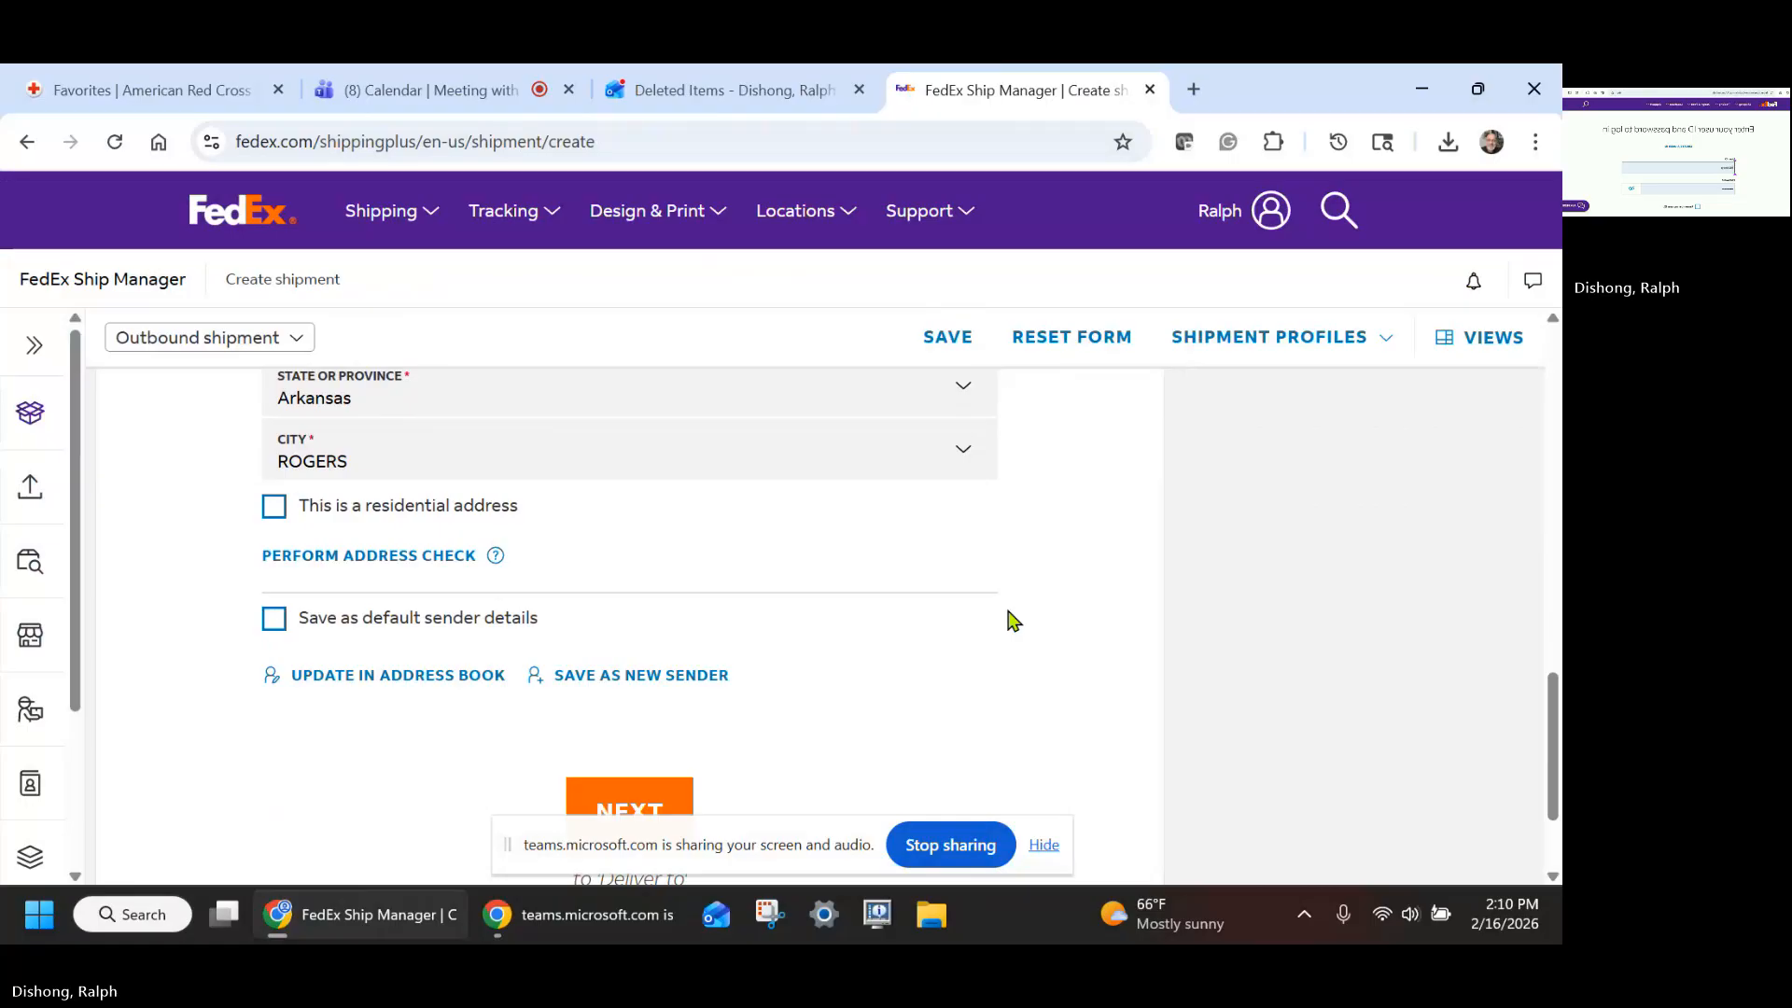
{"action": "left_click", "coordinate": [635, 808]}
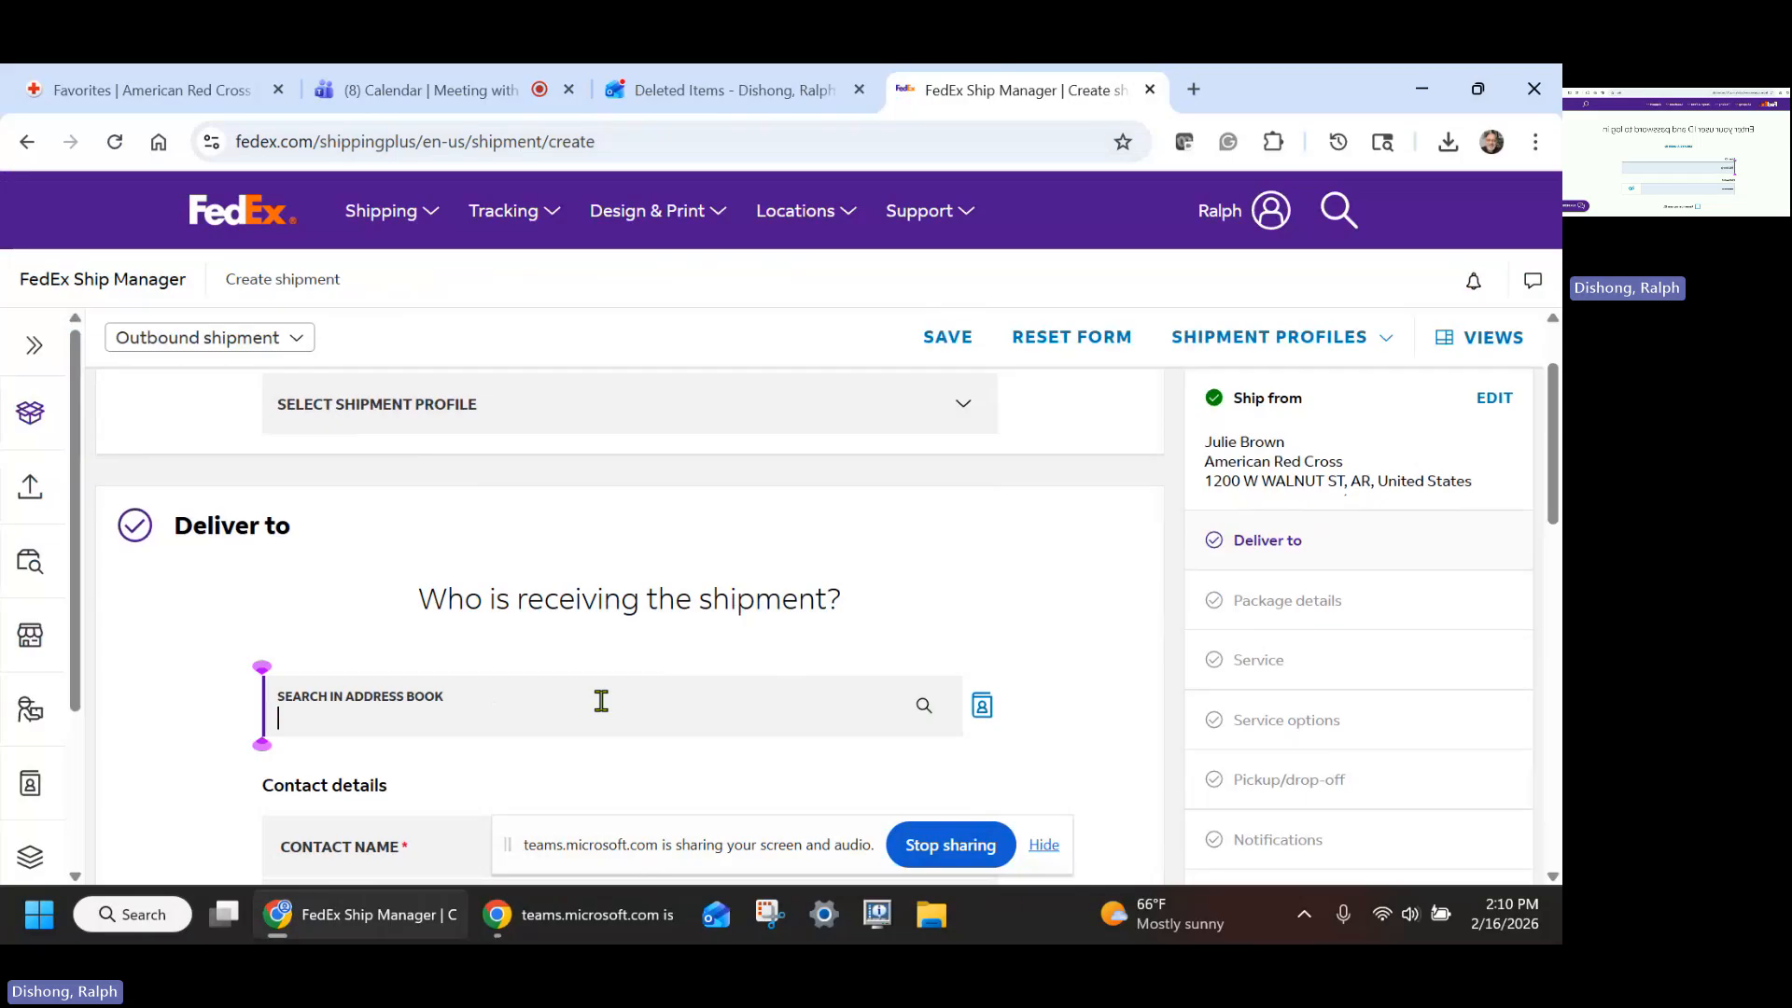
- Choose the email's recipient from the address book as the delivery contact and continue to Package details
{"action": "type", "text": "kim d"}
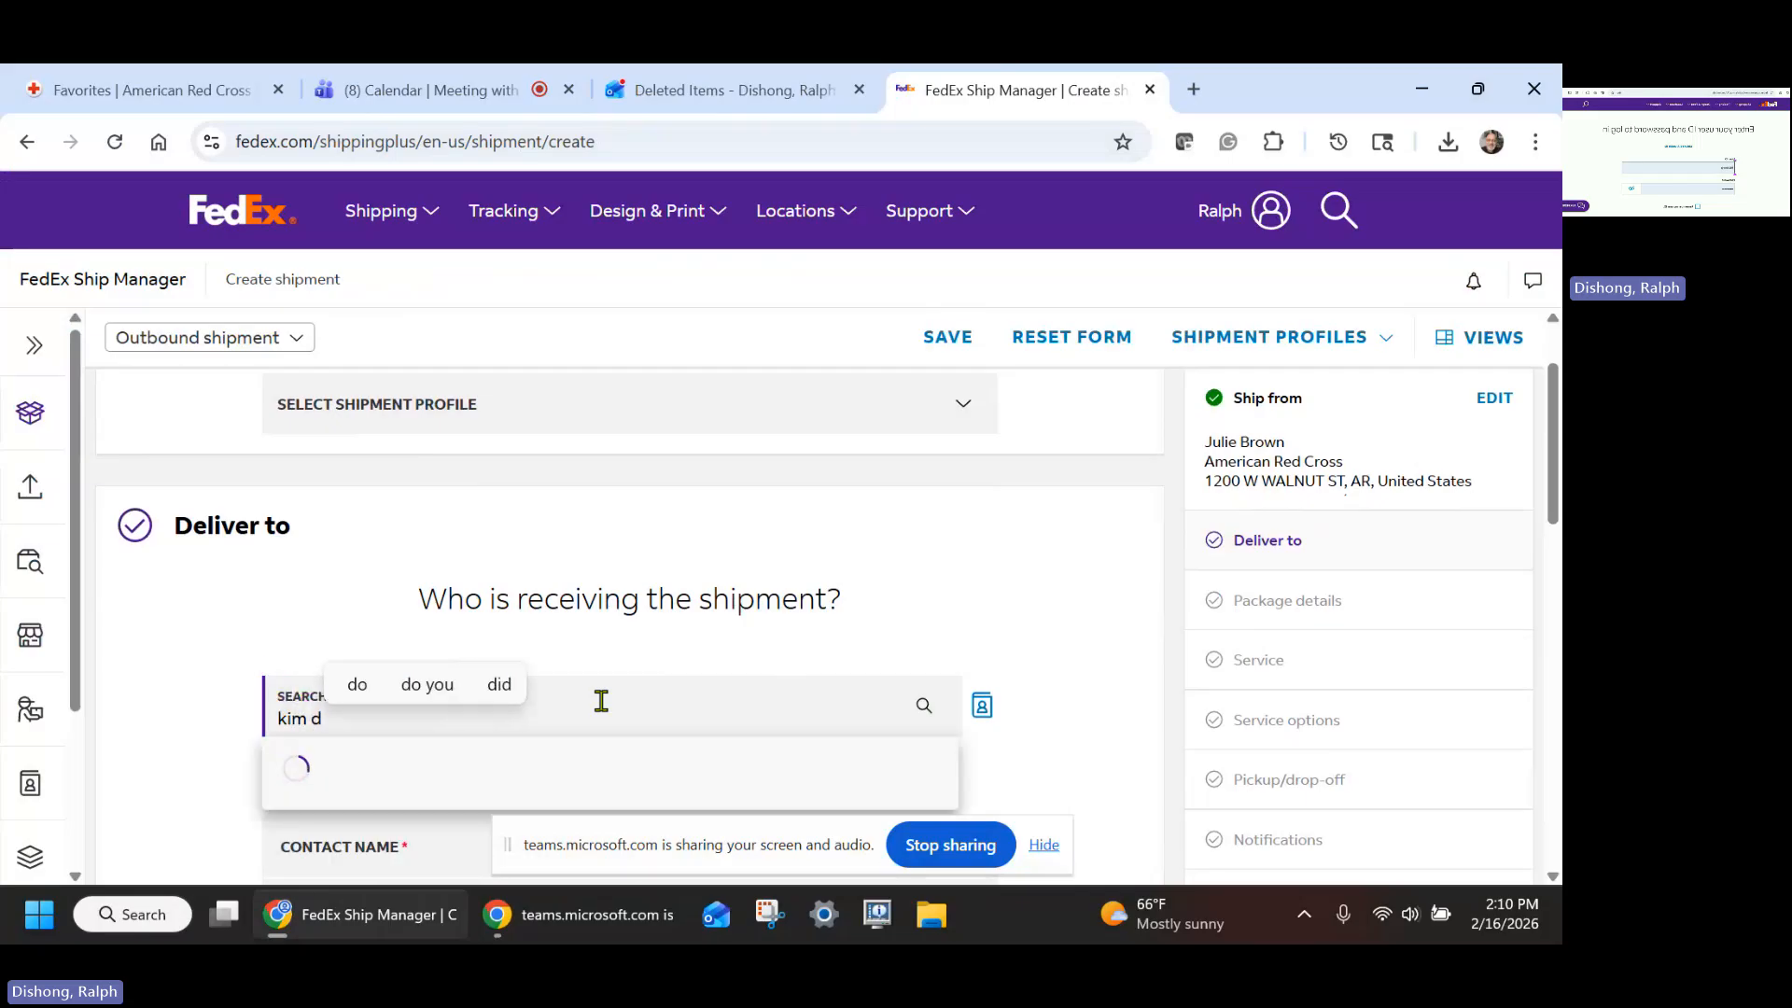
{"action": "key", "text": "BackSpace"}
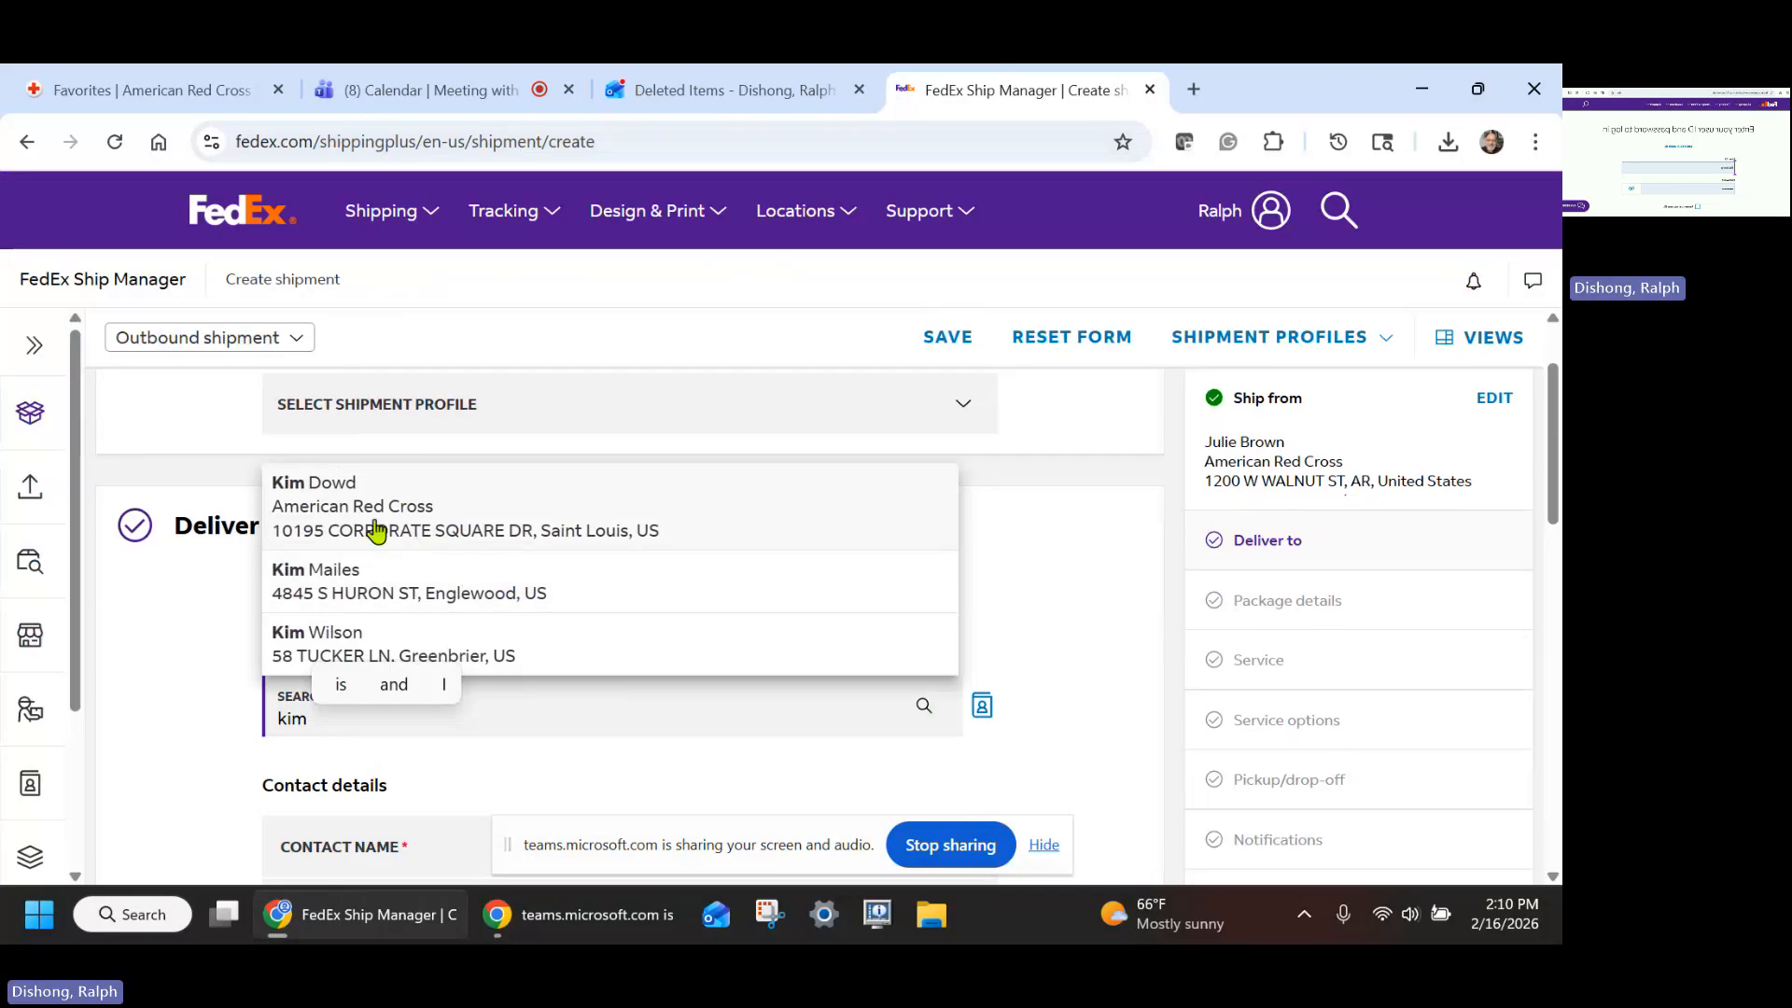
{"action": "left_click", "coordinate": [376, 530]}
{"action": "scroll", "coordinate": [1068, 574], "scroll_direction": "down", "scroll_amount": 4}
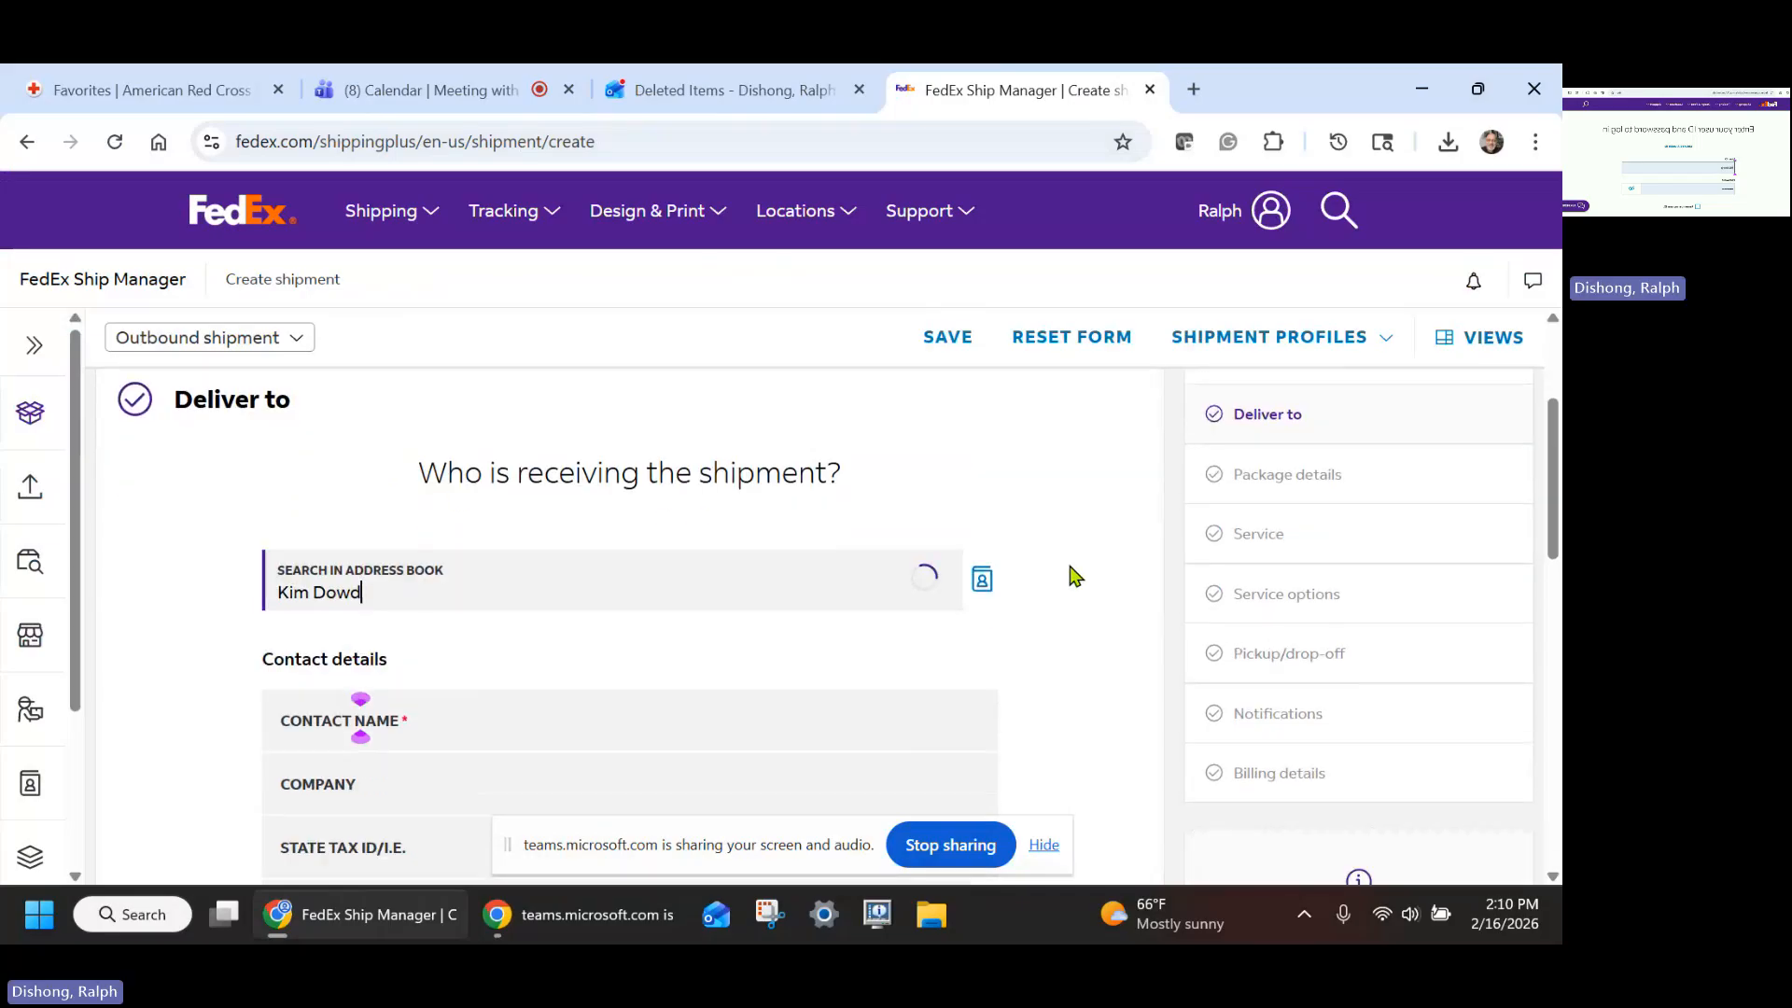
{"action": "scroll", "coordinate": [1068, 574], "scroll_direction": "down", "scroll_amount": 10}
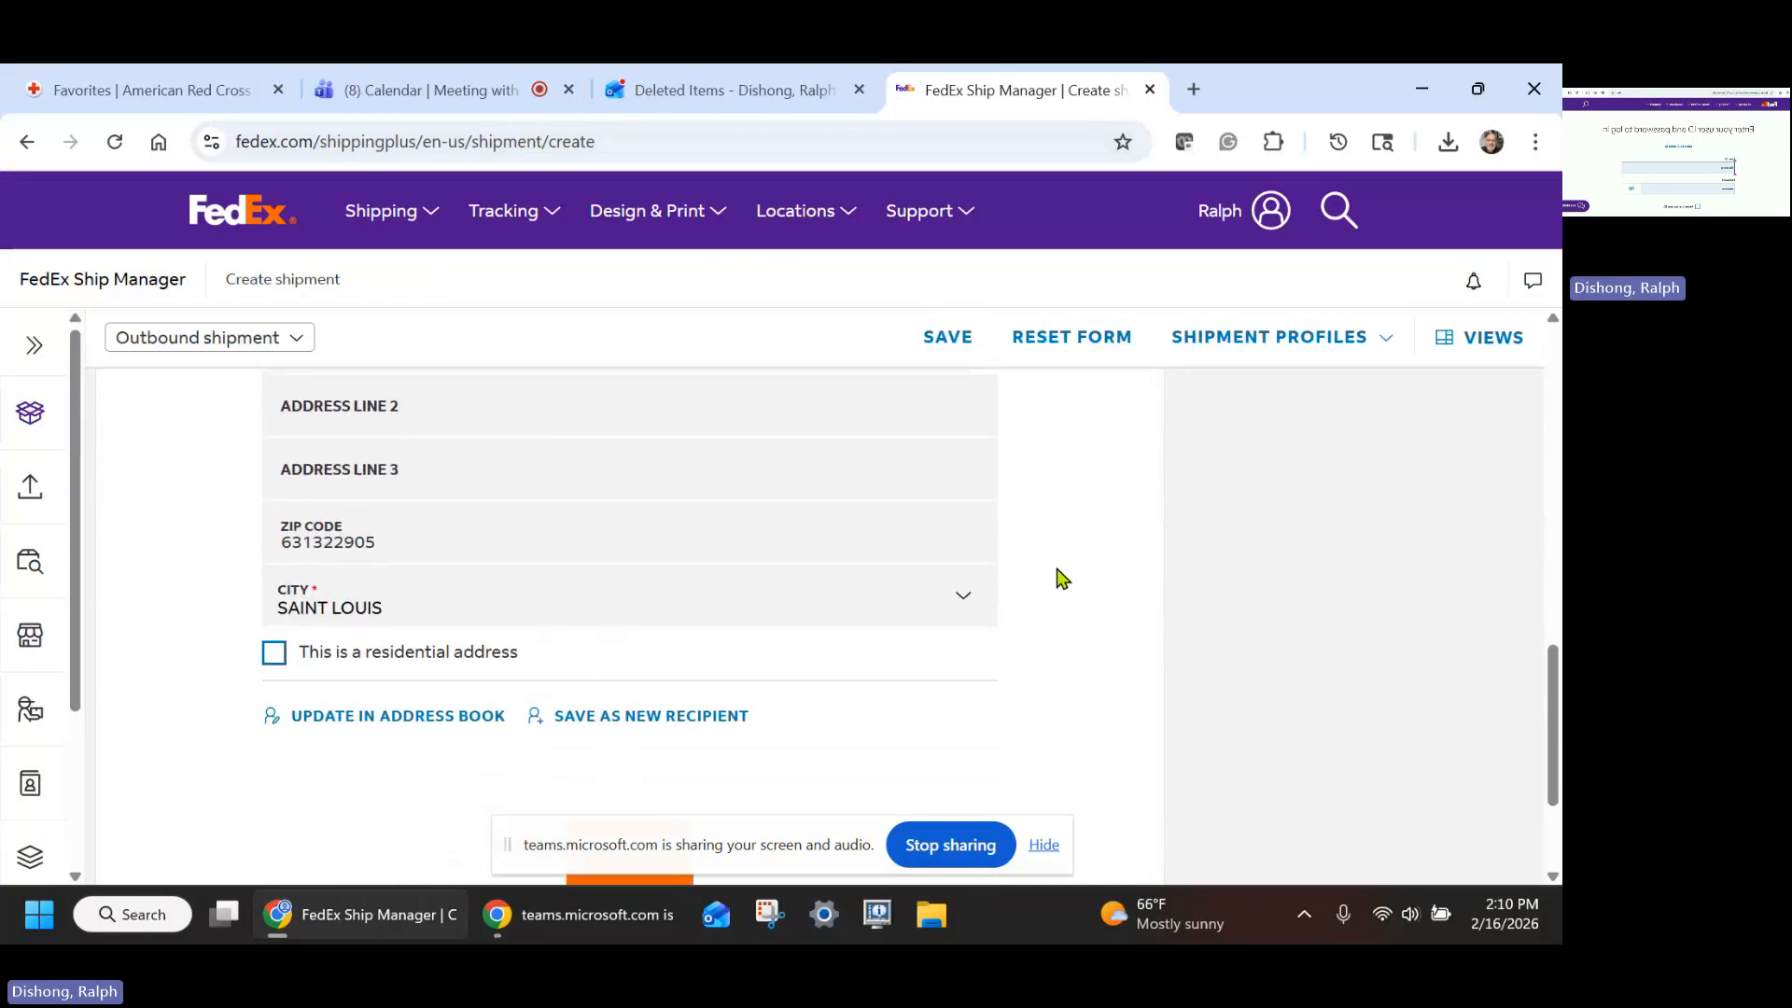
{"action": "left_click", "coordinate": [630, 676]}
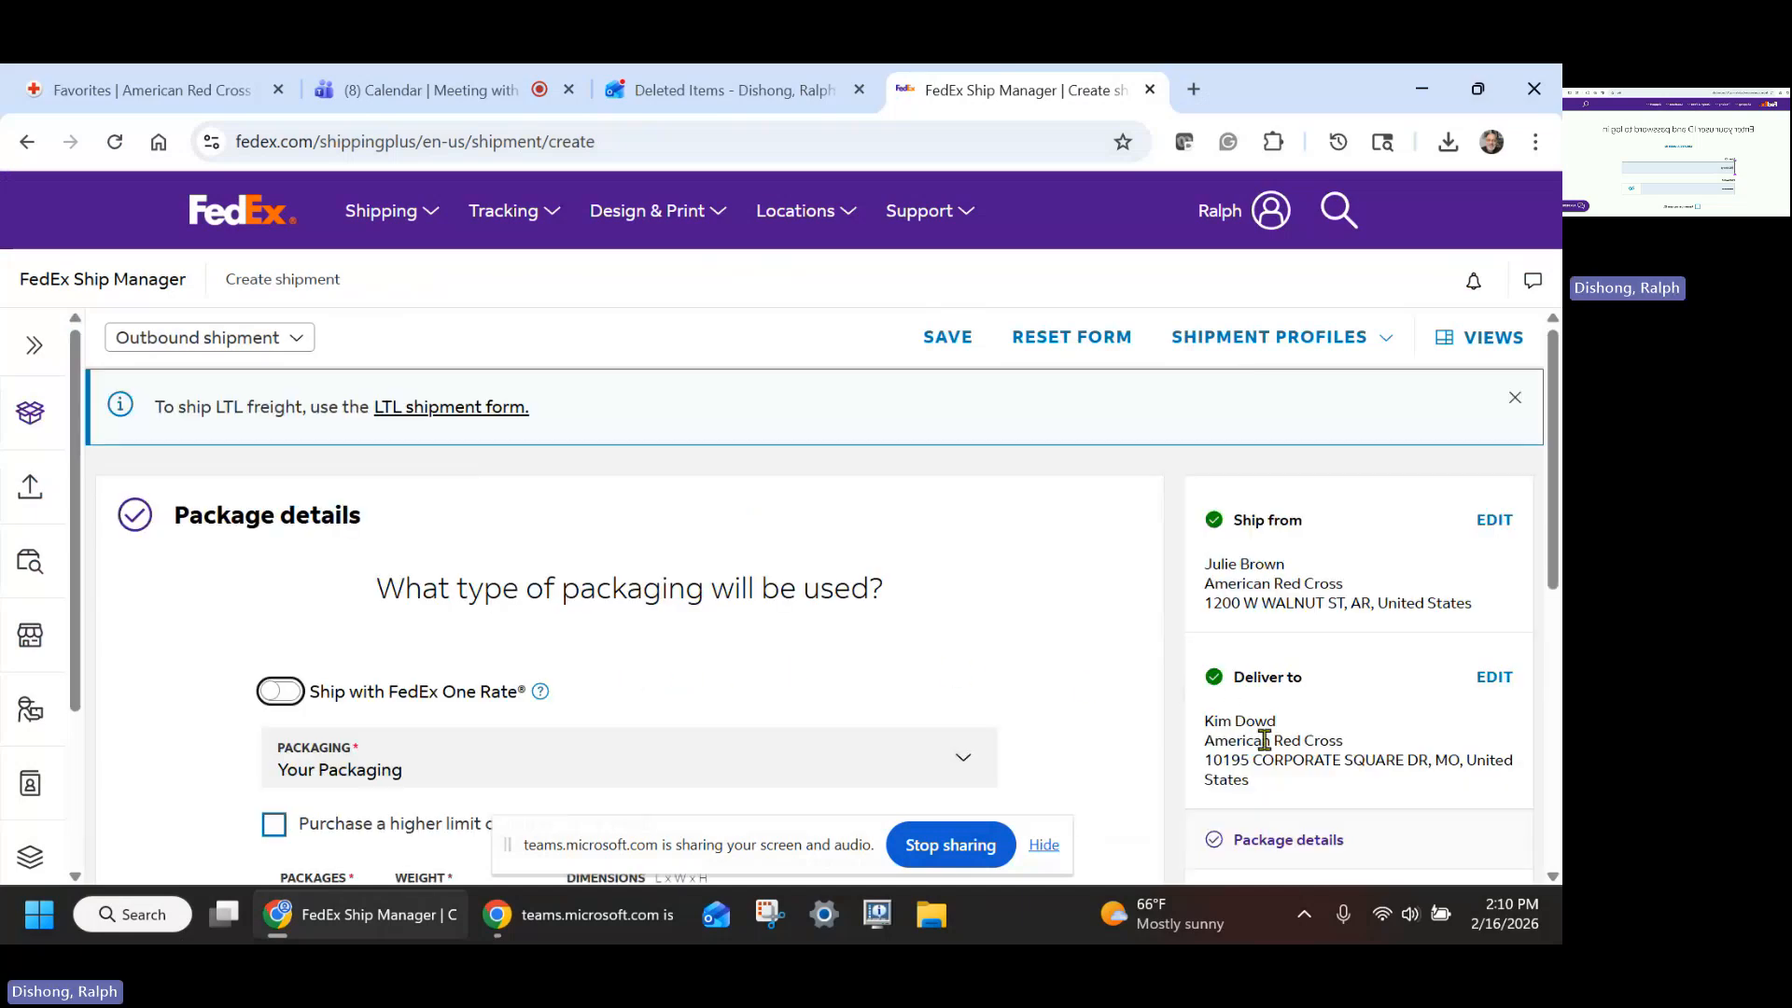
- Check the package weight and shipping type in the request email
{"action": "scroll", "coordinate": [901, 557], "scroll_direction": "down", "scroll_amount": 2}
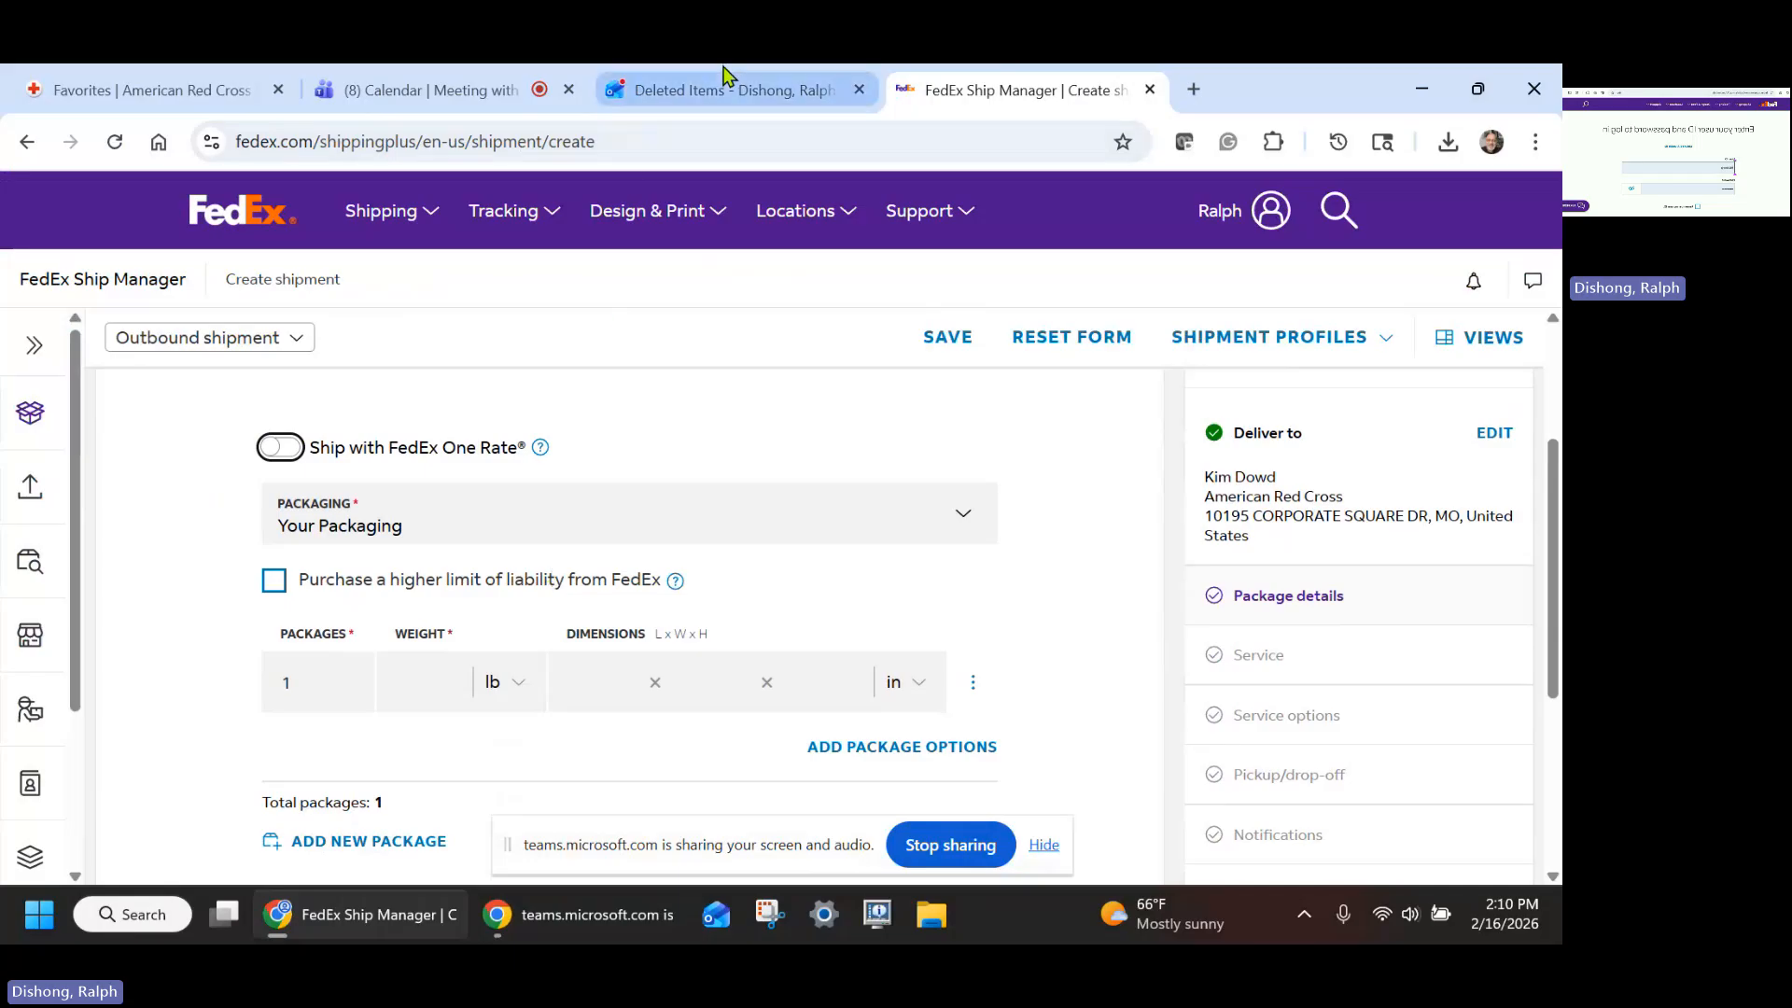
{"action": "mouse_move", "coordinate": [734, 103]}
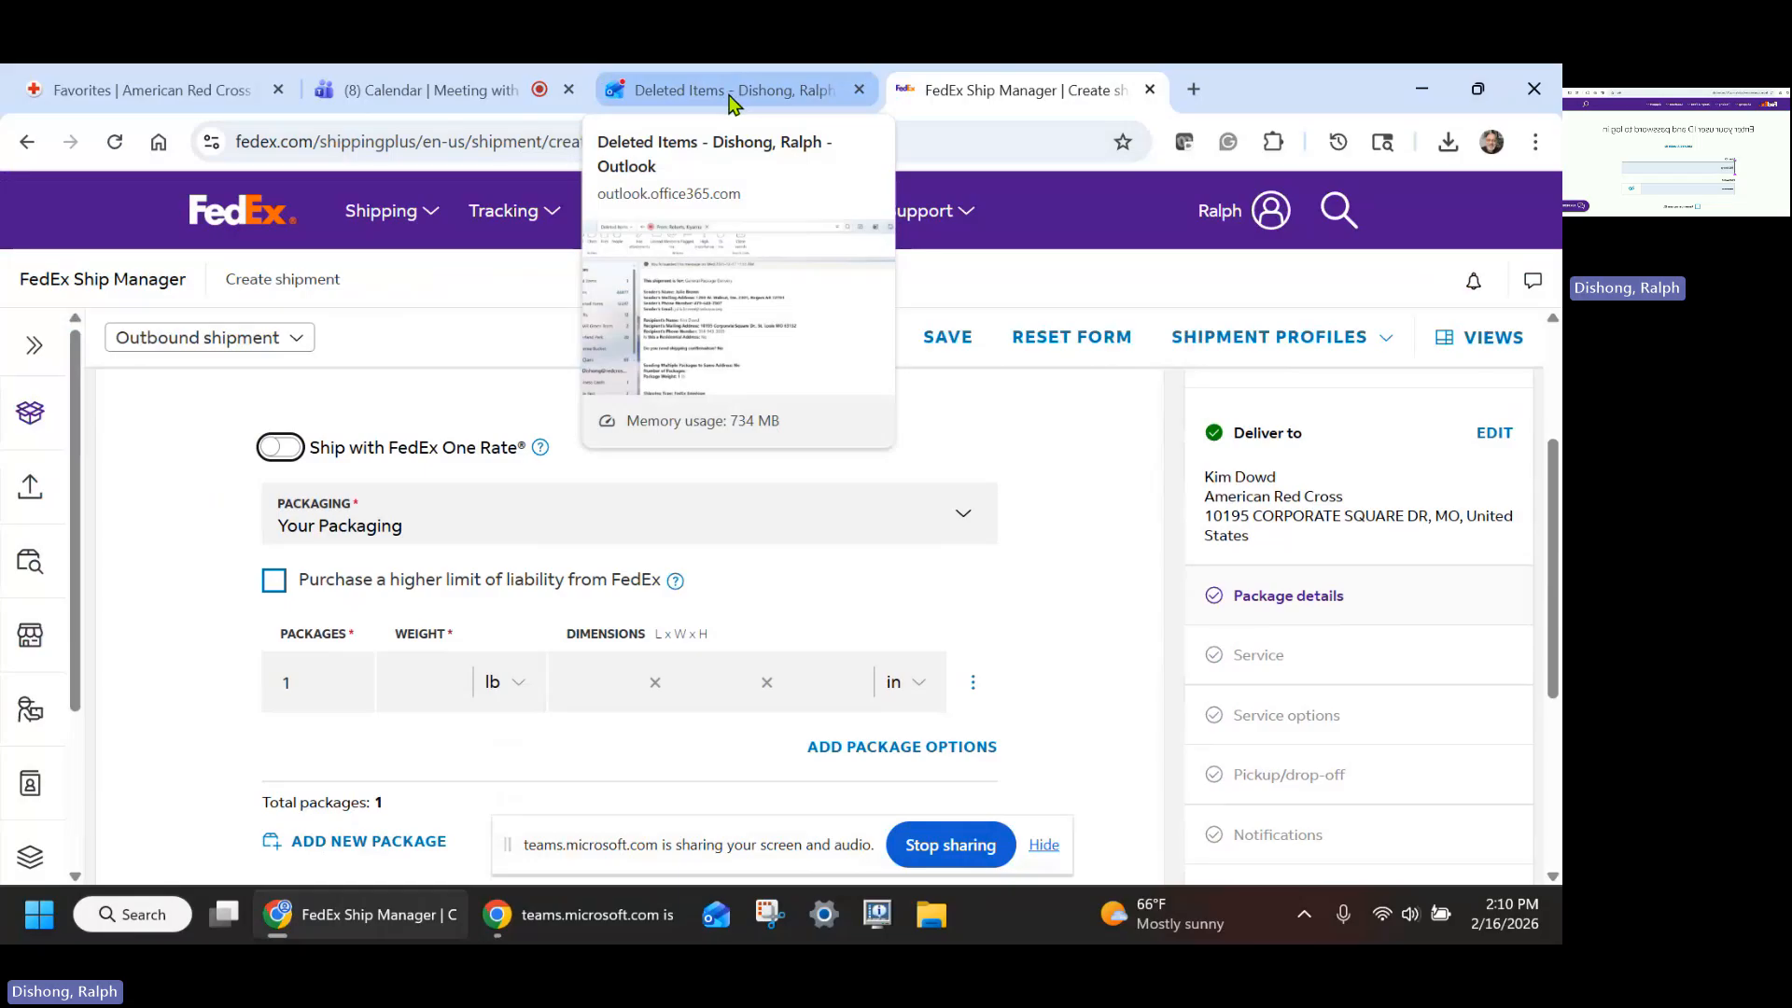
{"action": "left_click", "coordinate": [734, 93]}
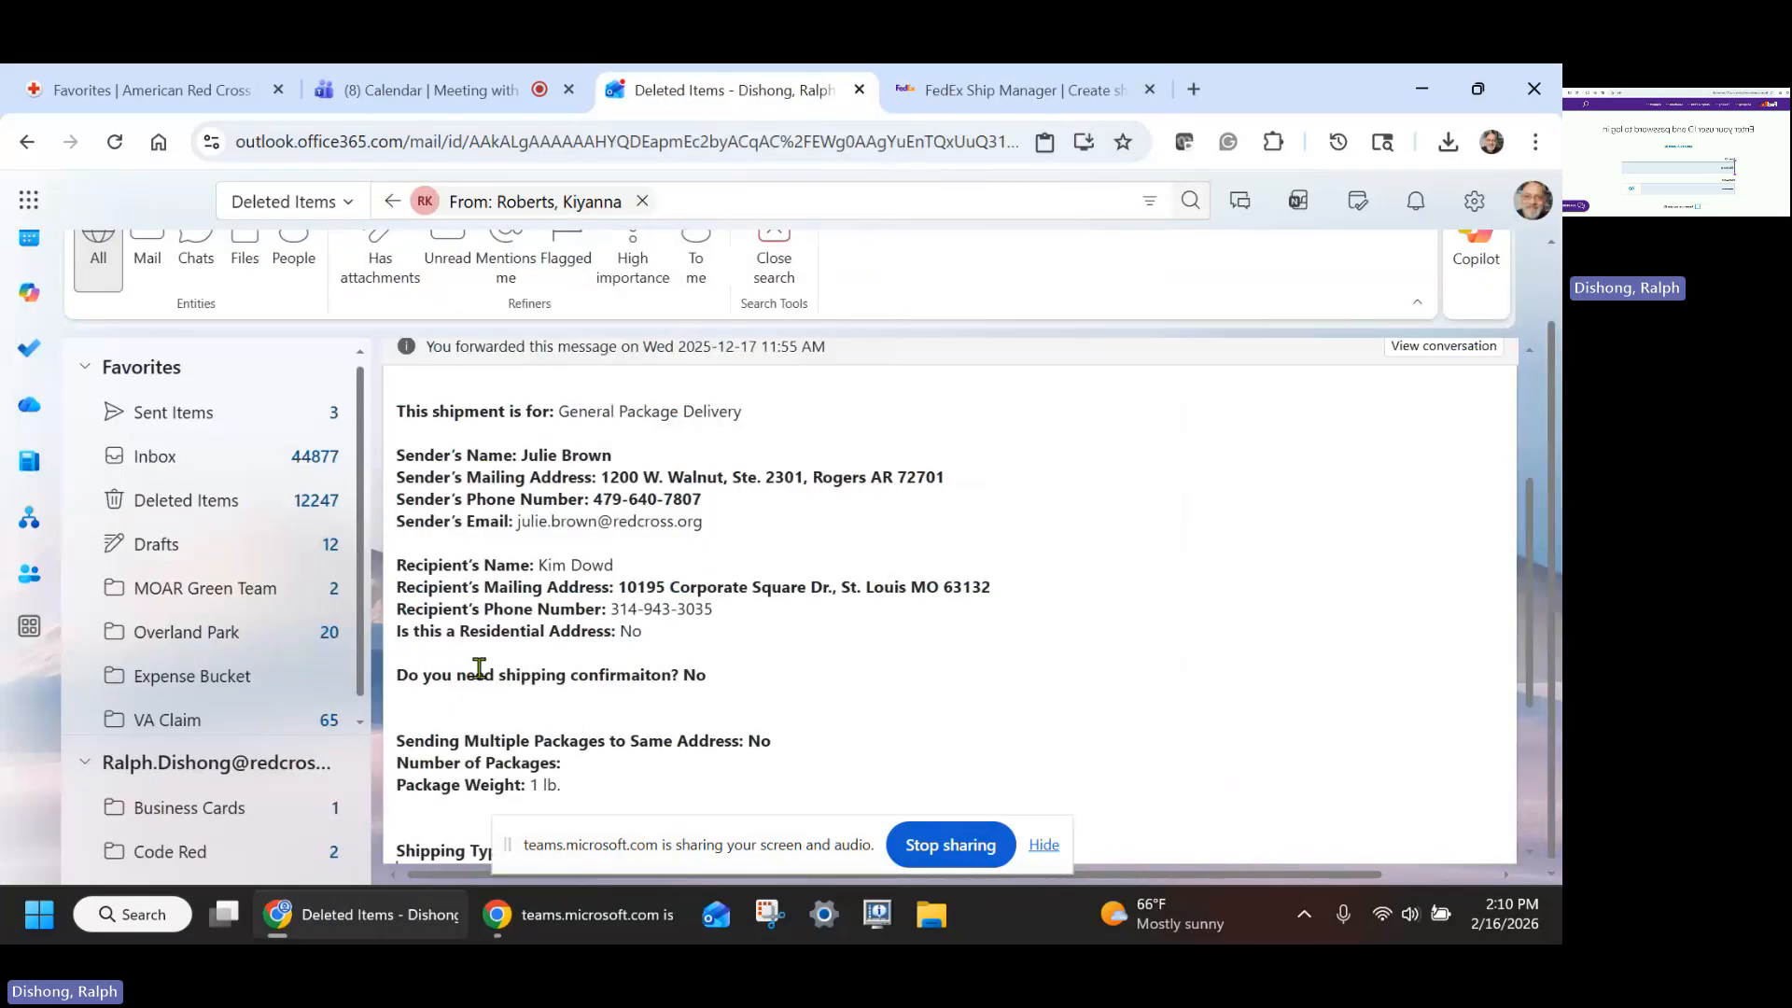
{"action": "scroll", "coordinate": [706, 724], "scroll_direction": "down", "scroll_amount": 1}
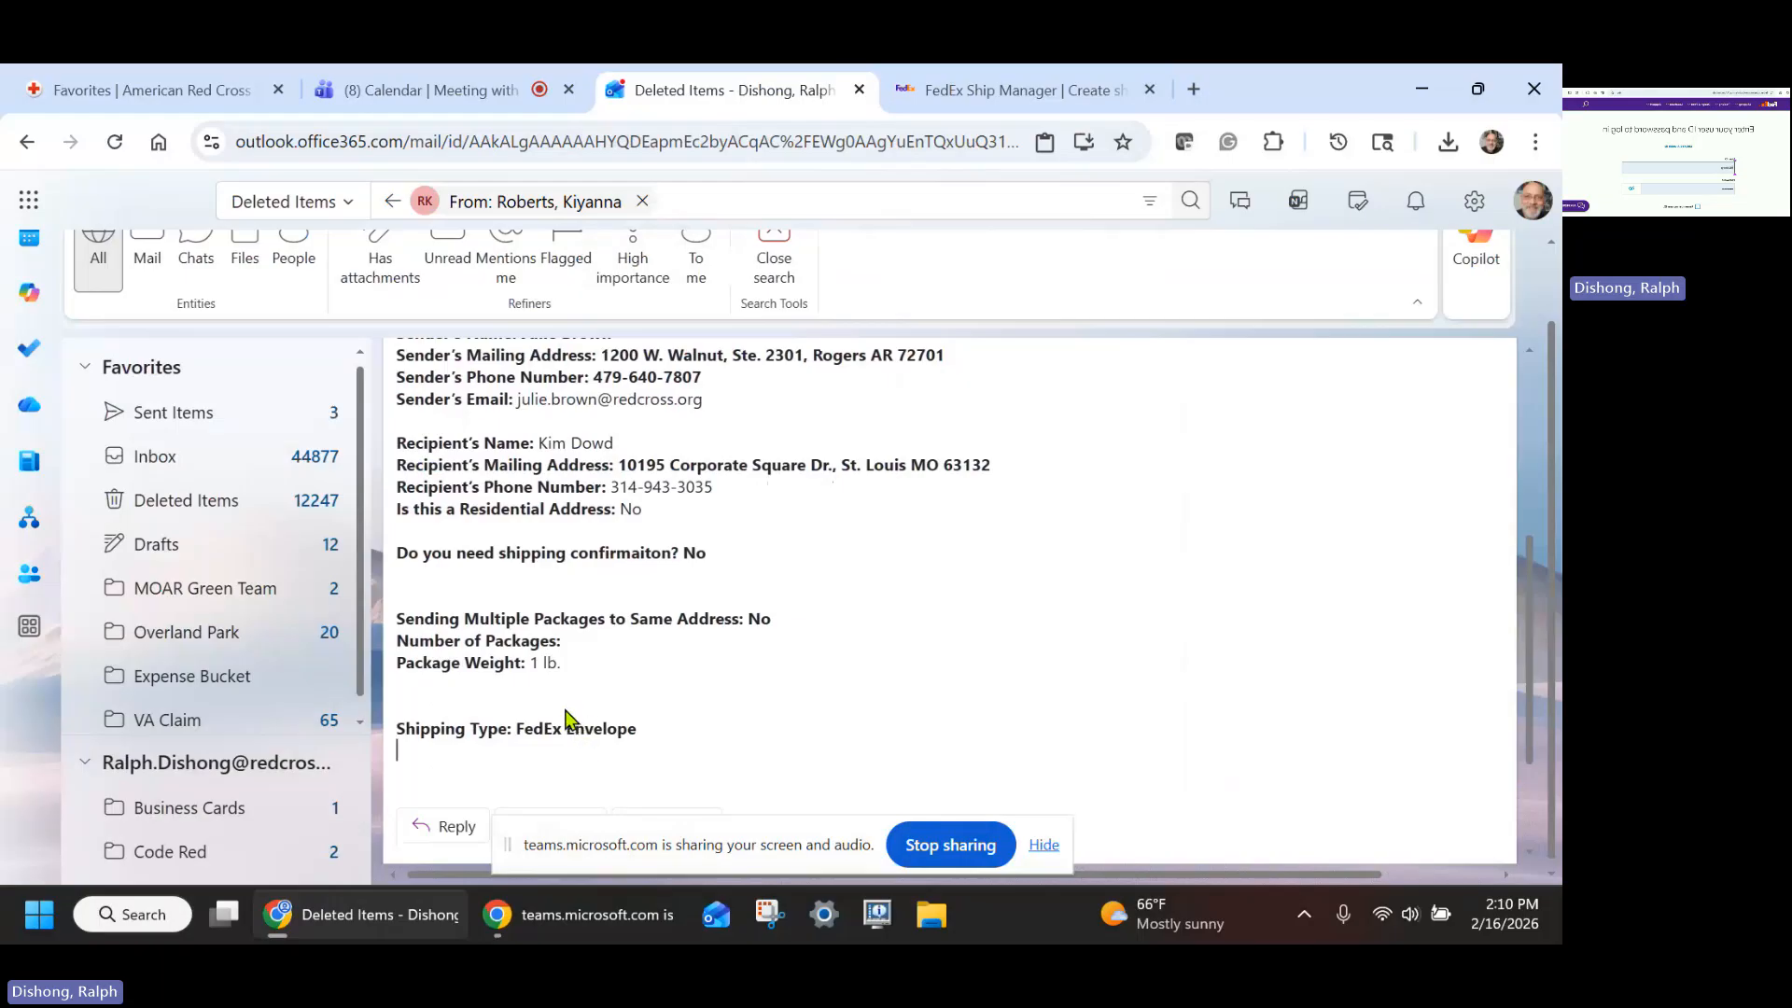
{"action": "scroll", "coordinate": [560, 700], "scroll_direction": "down", "scroll_amount": 1}
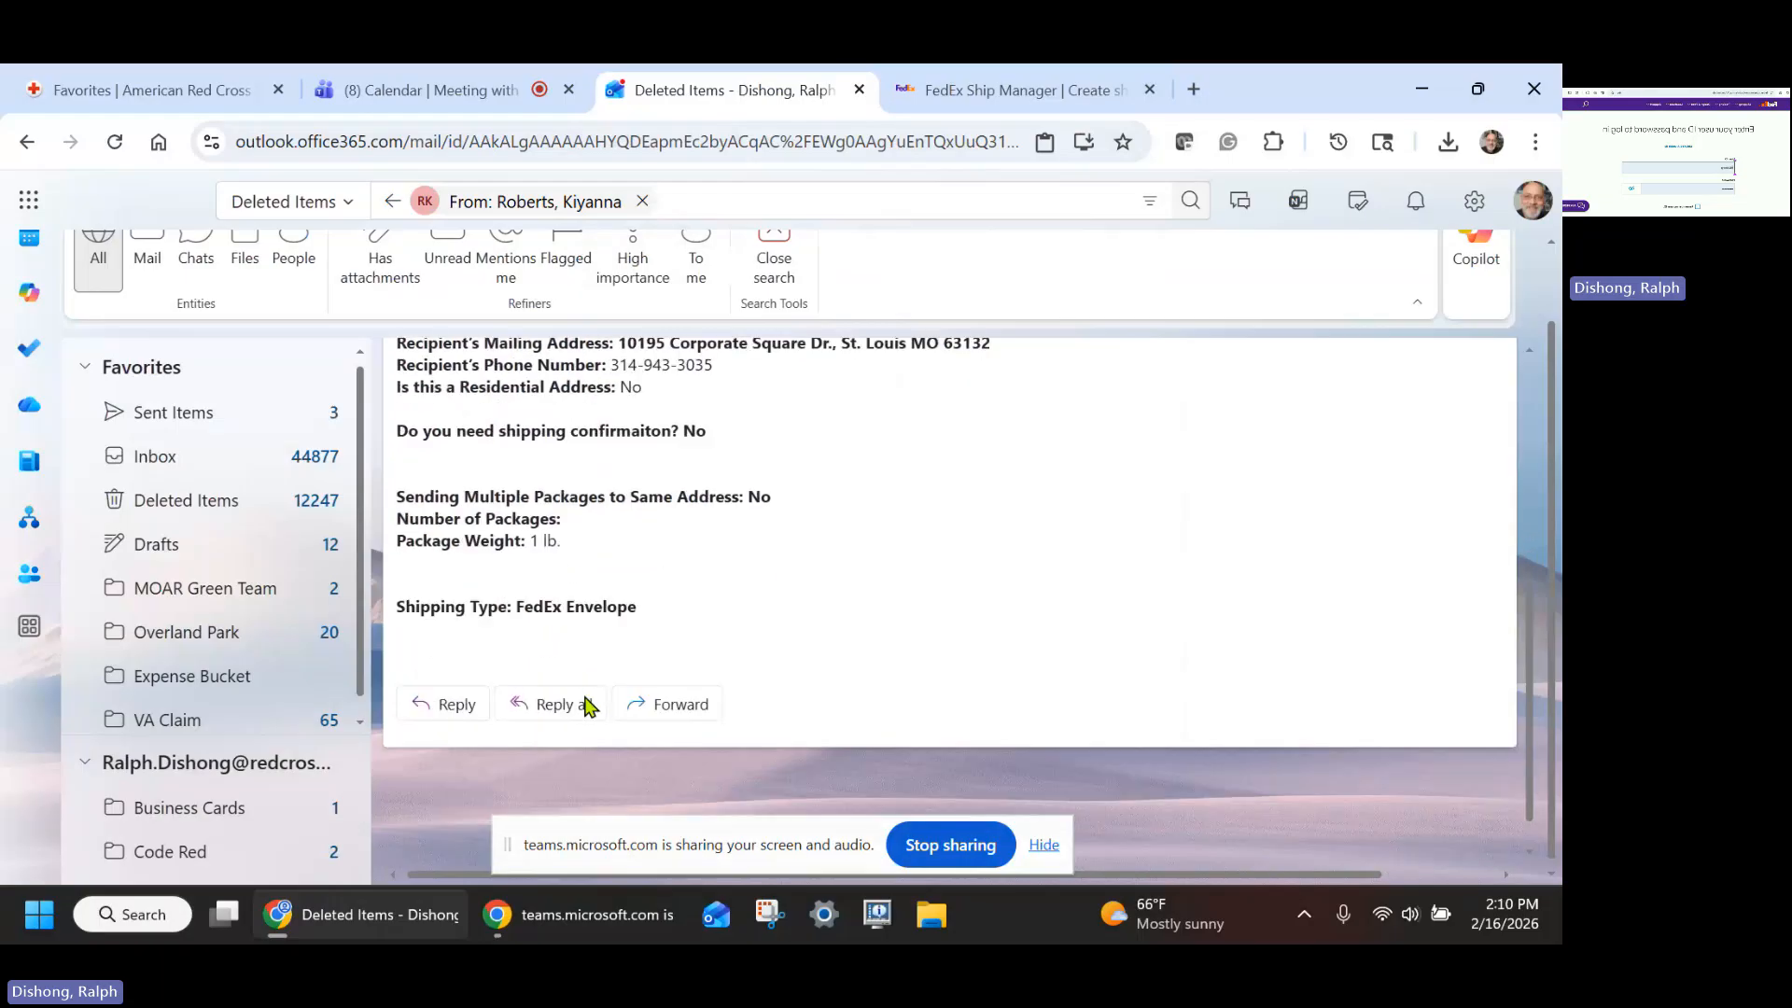
{"action": "scroll", "coordinate": [586, 707], "scroll_direction": "up", "scroll_amount": 1}
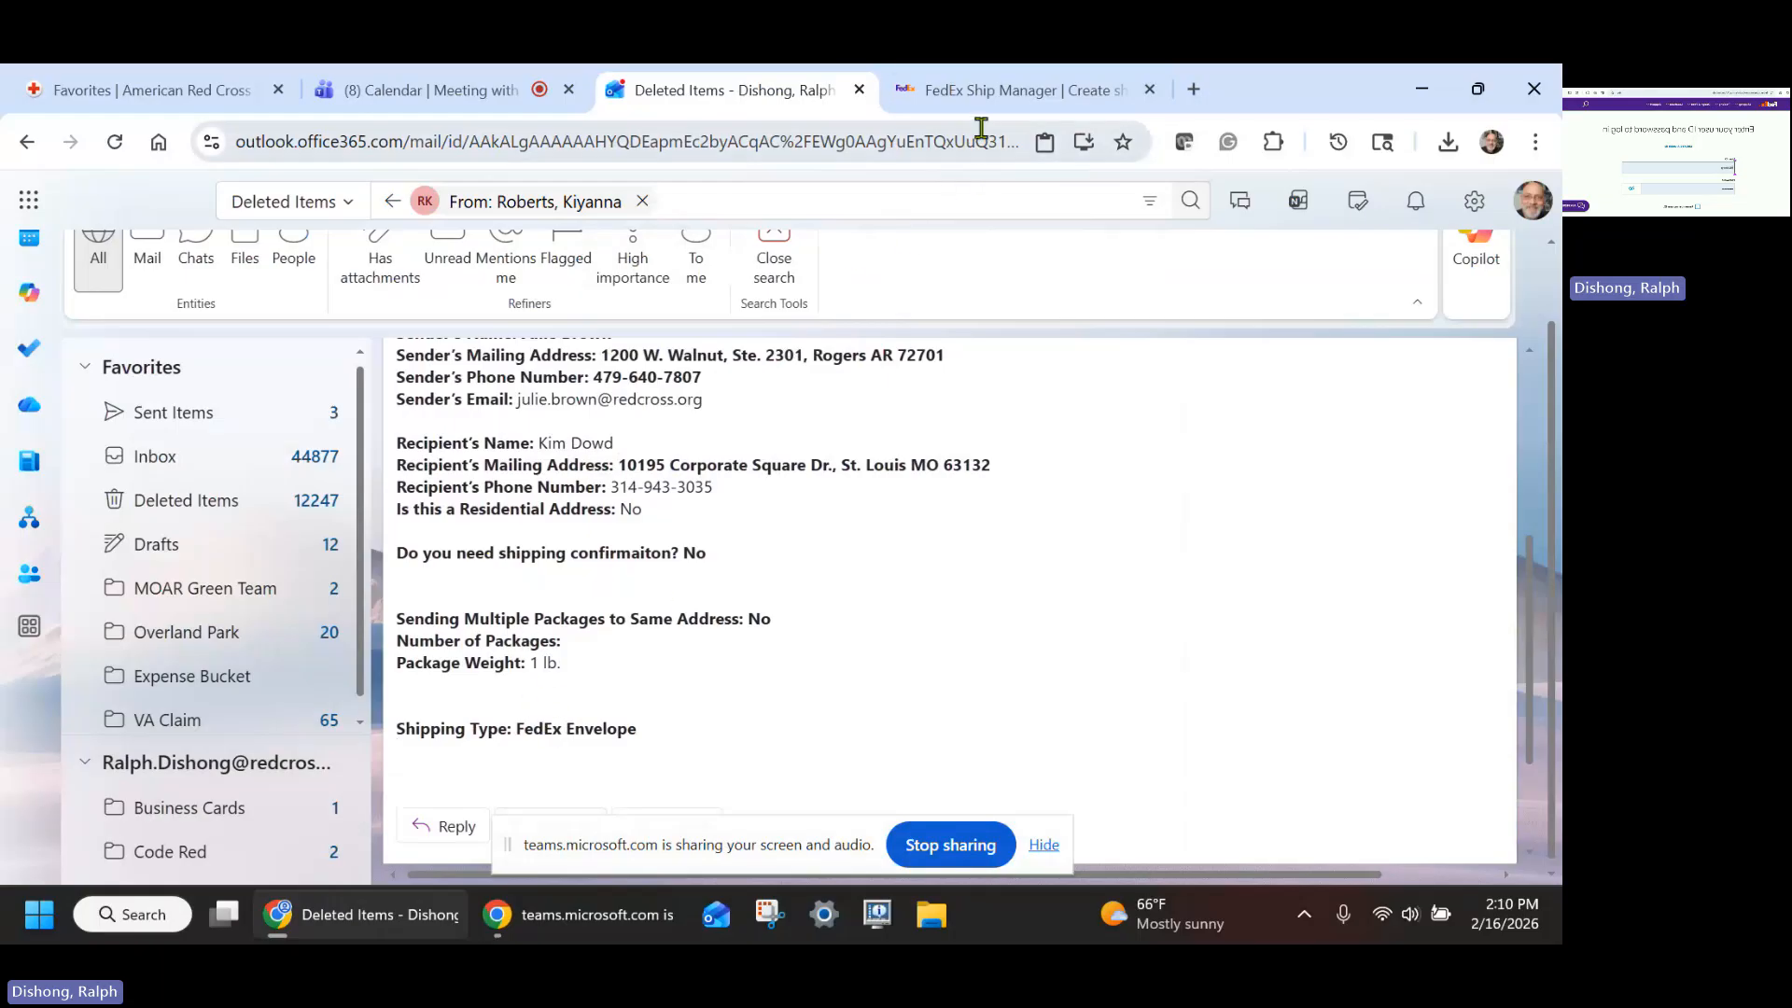
{"action": "left_click", "coordinate": [987, 95]}
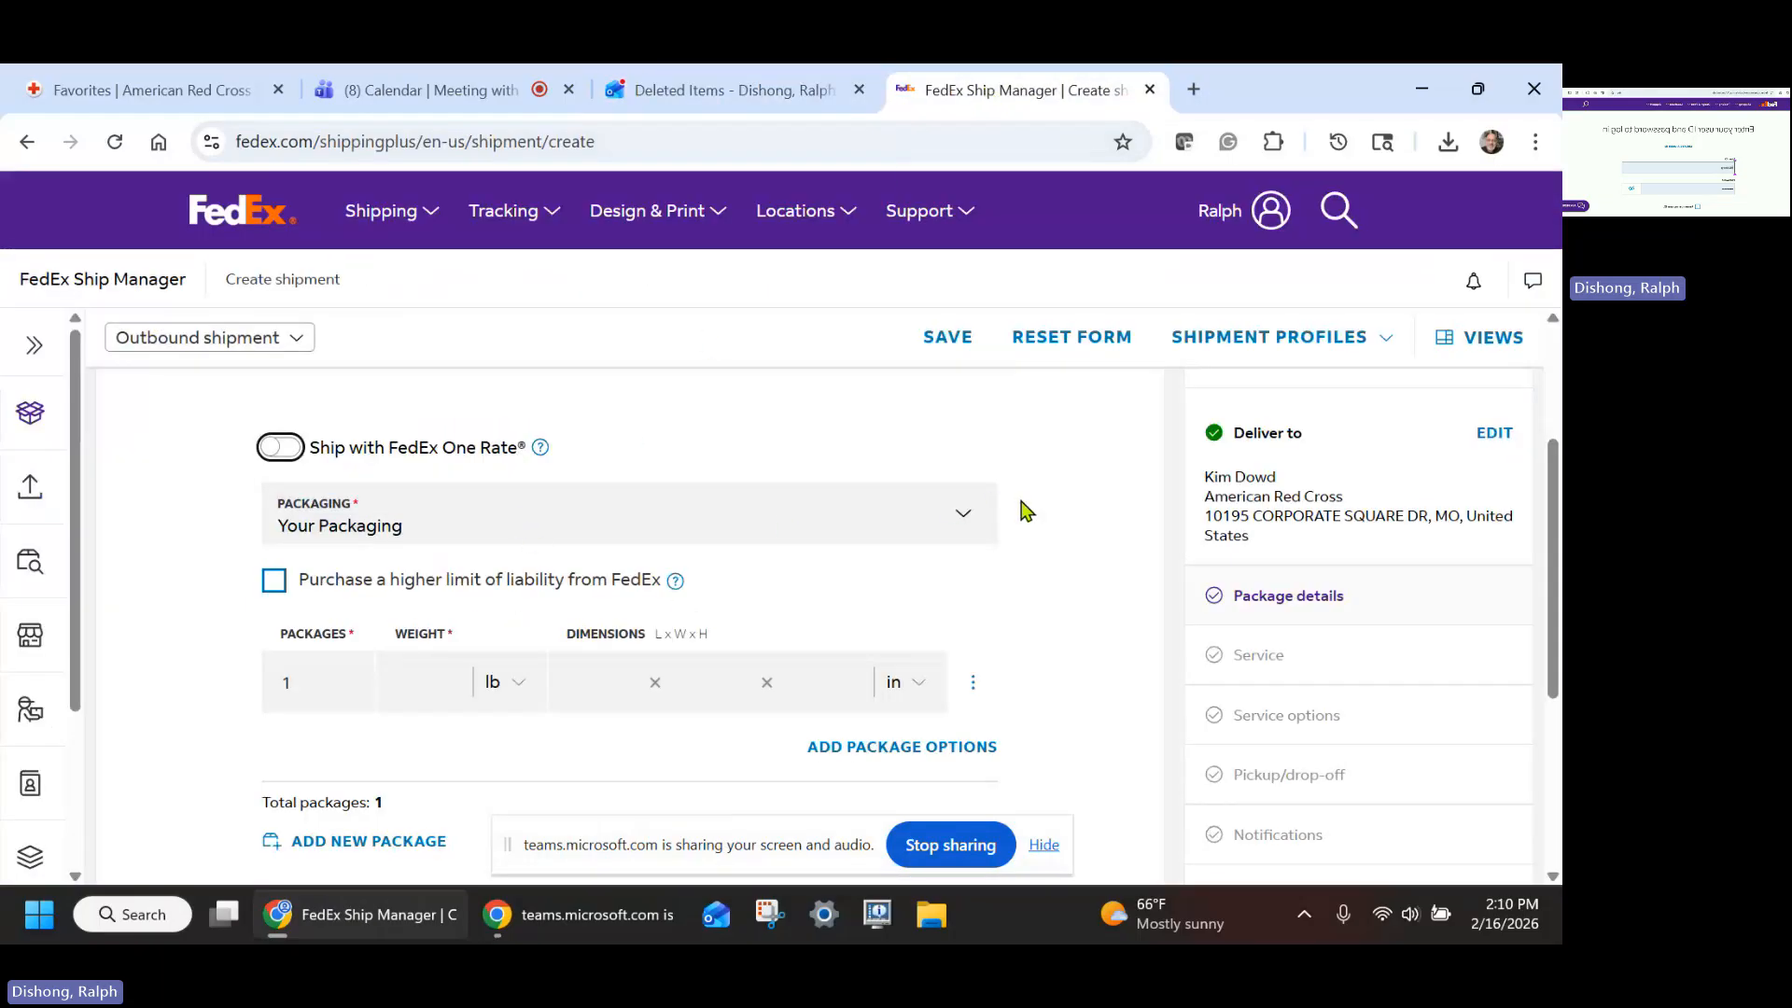
- Set the packaging type to FedEx Envelope
{"action": "left_click", "coordinate": [962, 515]}
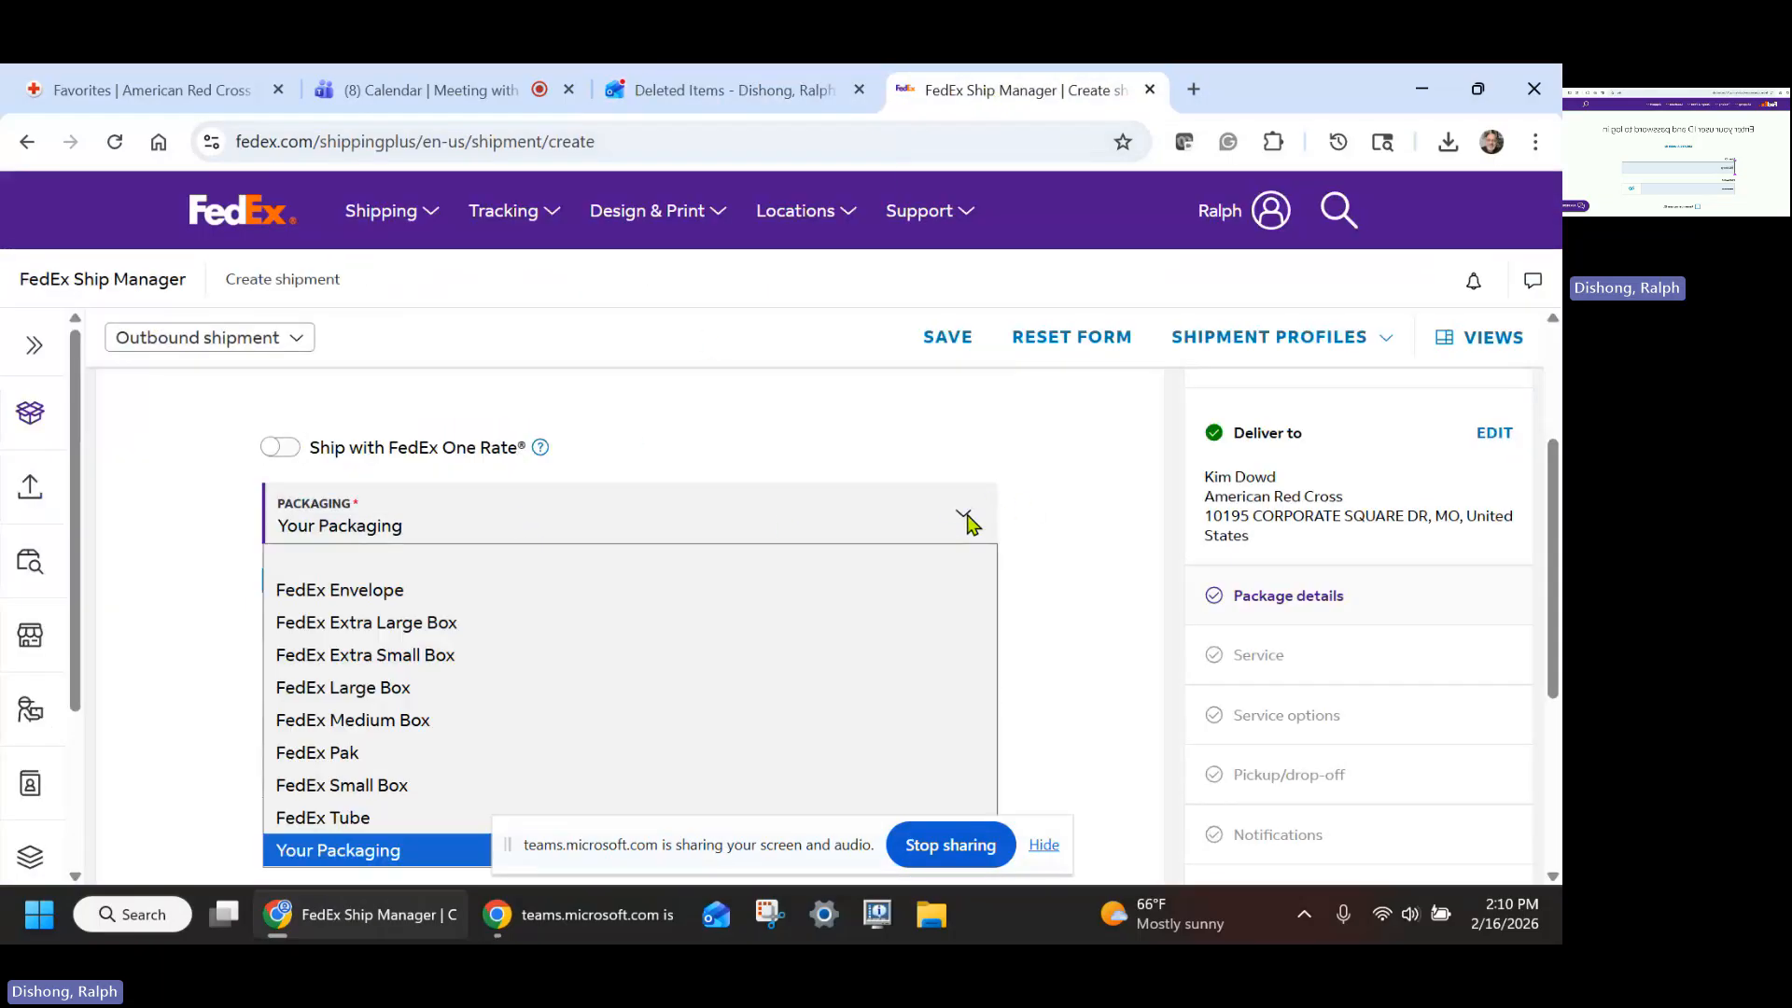
{"action": "left_click", "coordinate": [381, 597]}
{"action": "scroll", "coordinate": [578, 588], "scroll_direction": "down", "scroll_amount": 1}
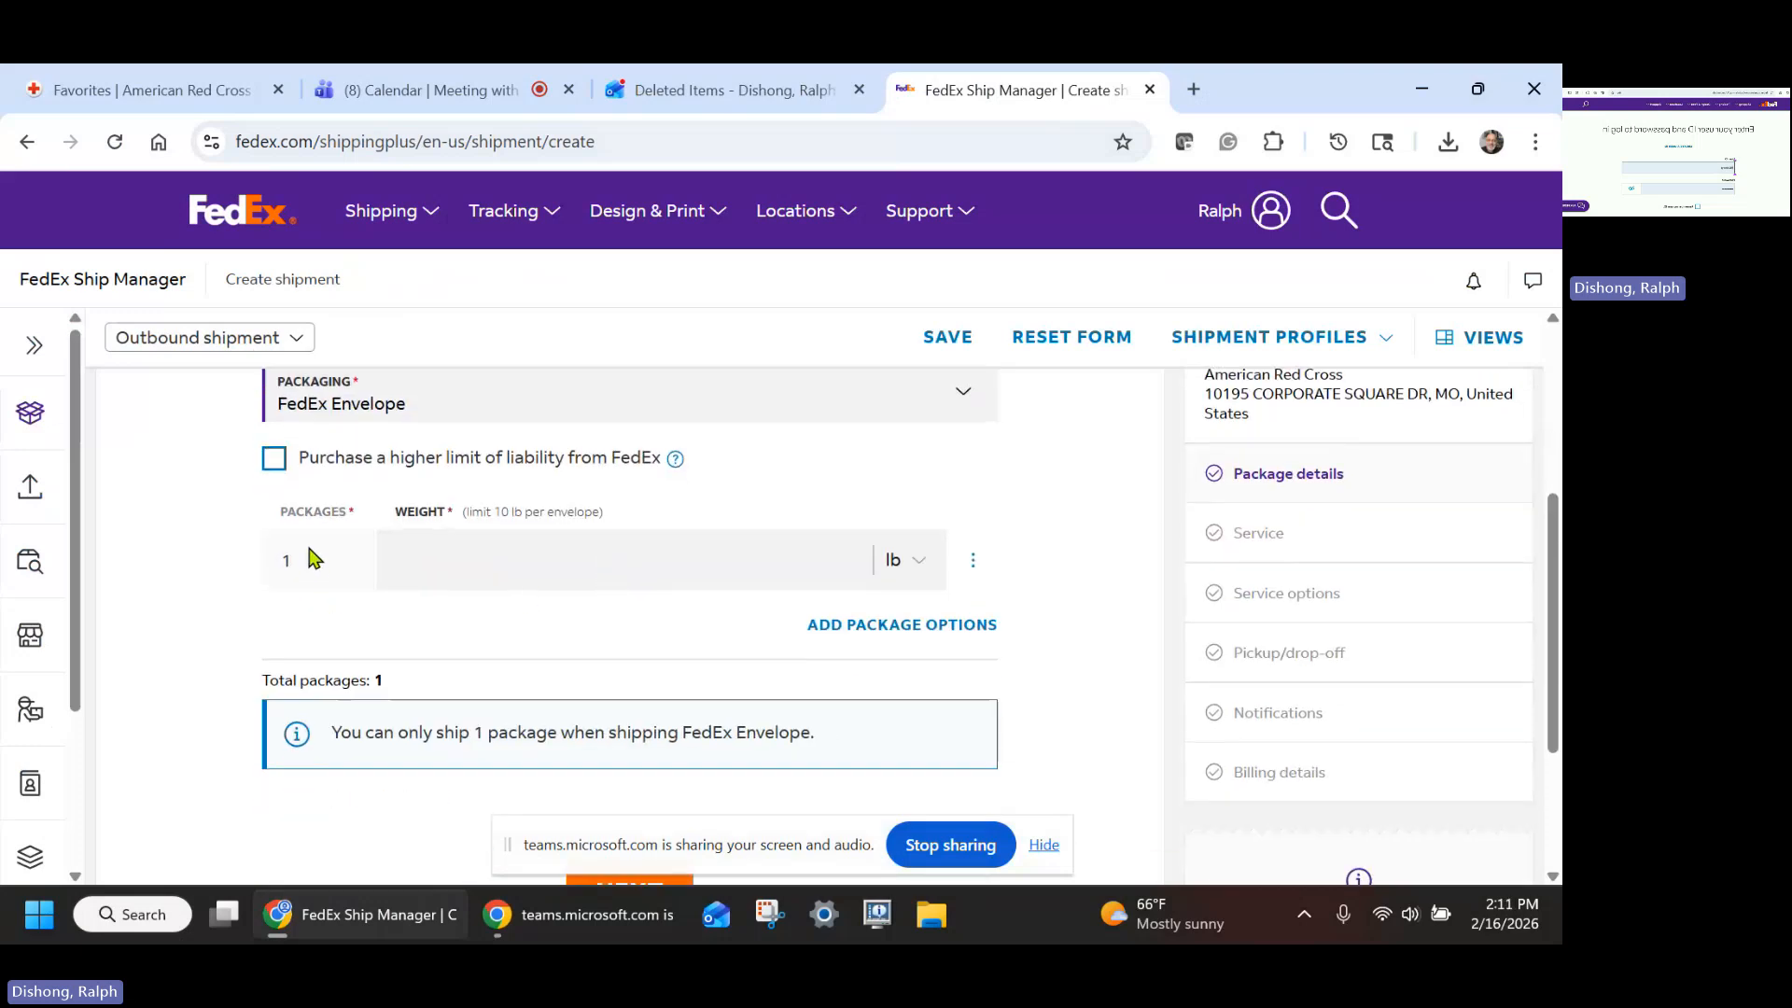
- Enter a package weight of 1 lb and continue to the Service section
{"action": "left_click", "coordinate": [577, 562]}
{"action": "type", "text": "1"}
{"action": "scroll", "coordinate": [976, 541], "scroll_direction": "down", "scroll_amount": 3}
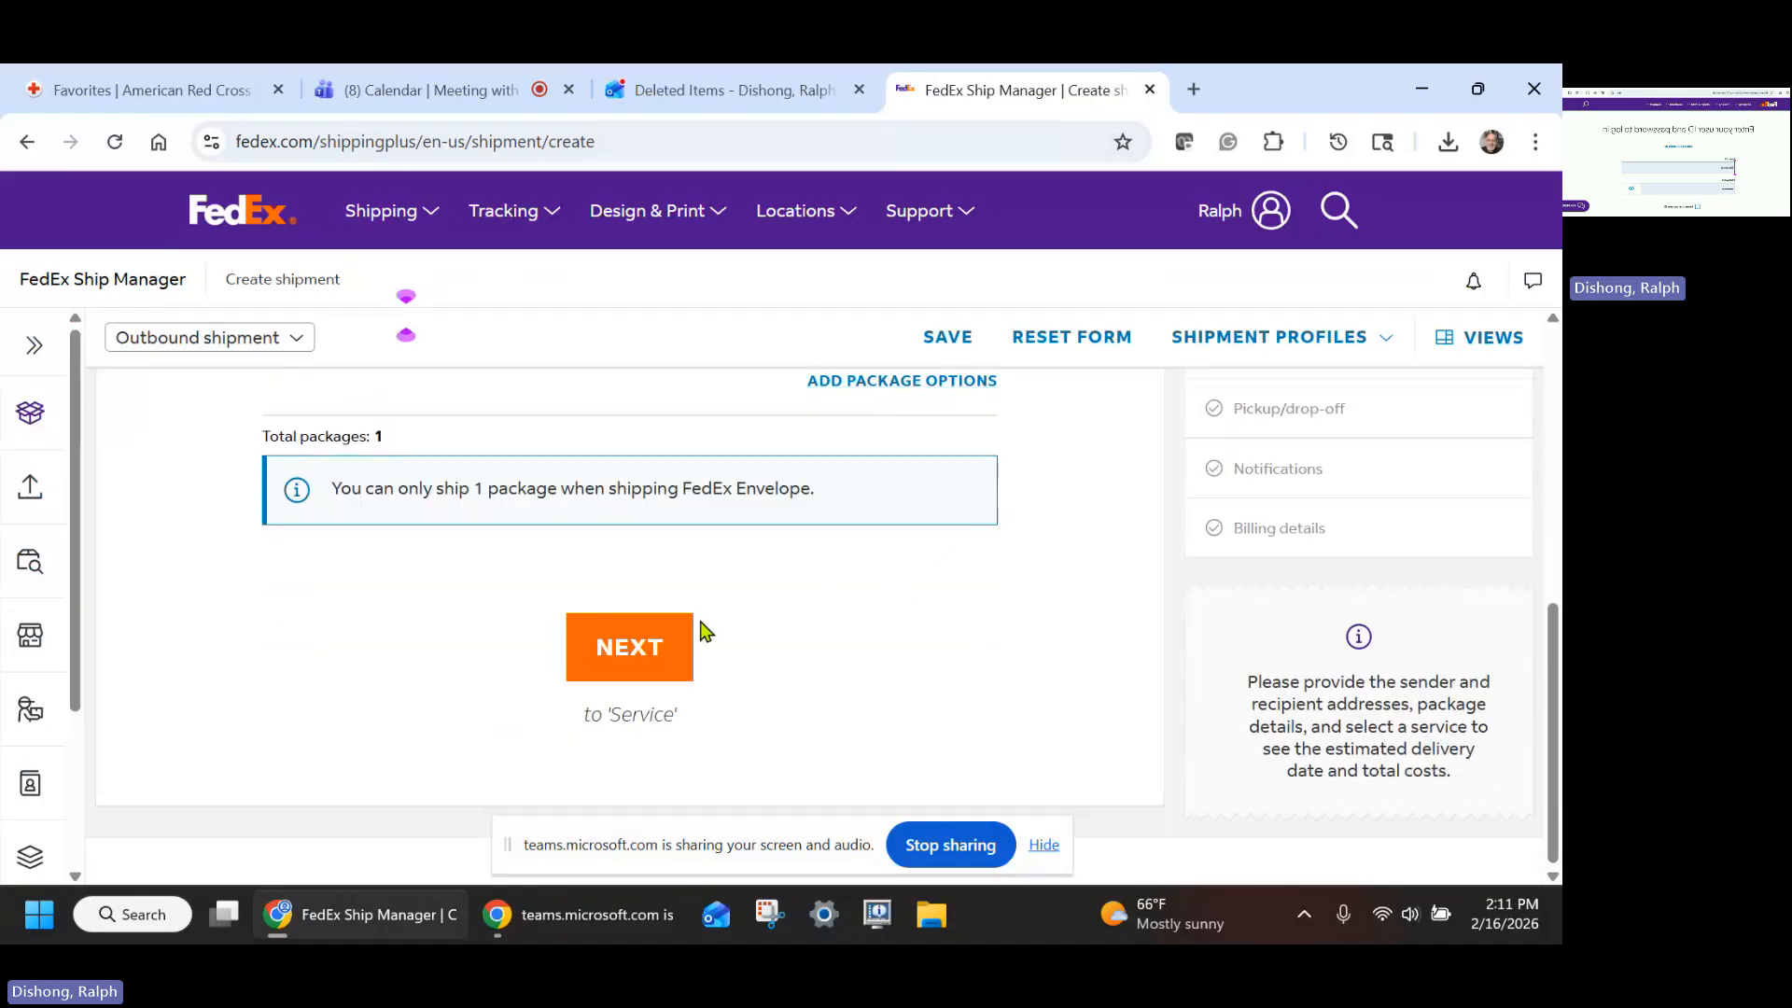
{"action": "left_click", "coordinate": [631, 653]}
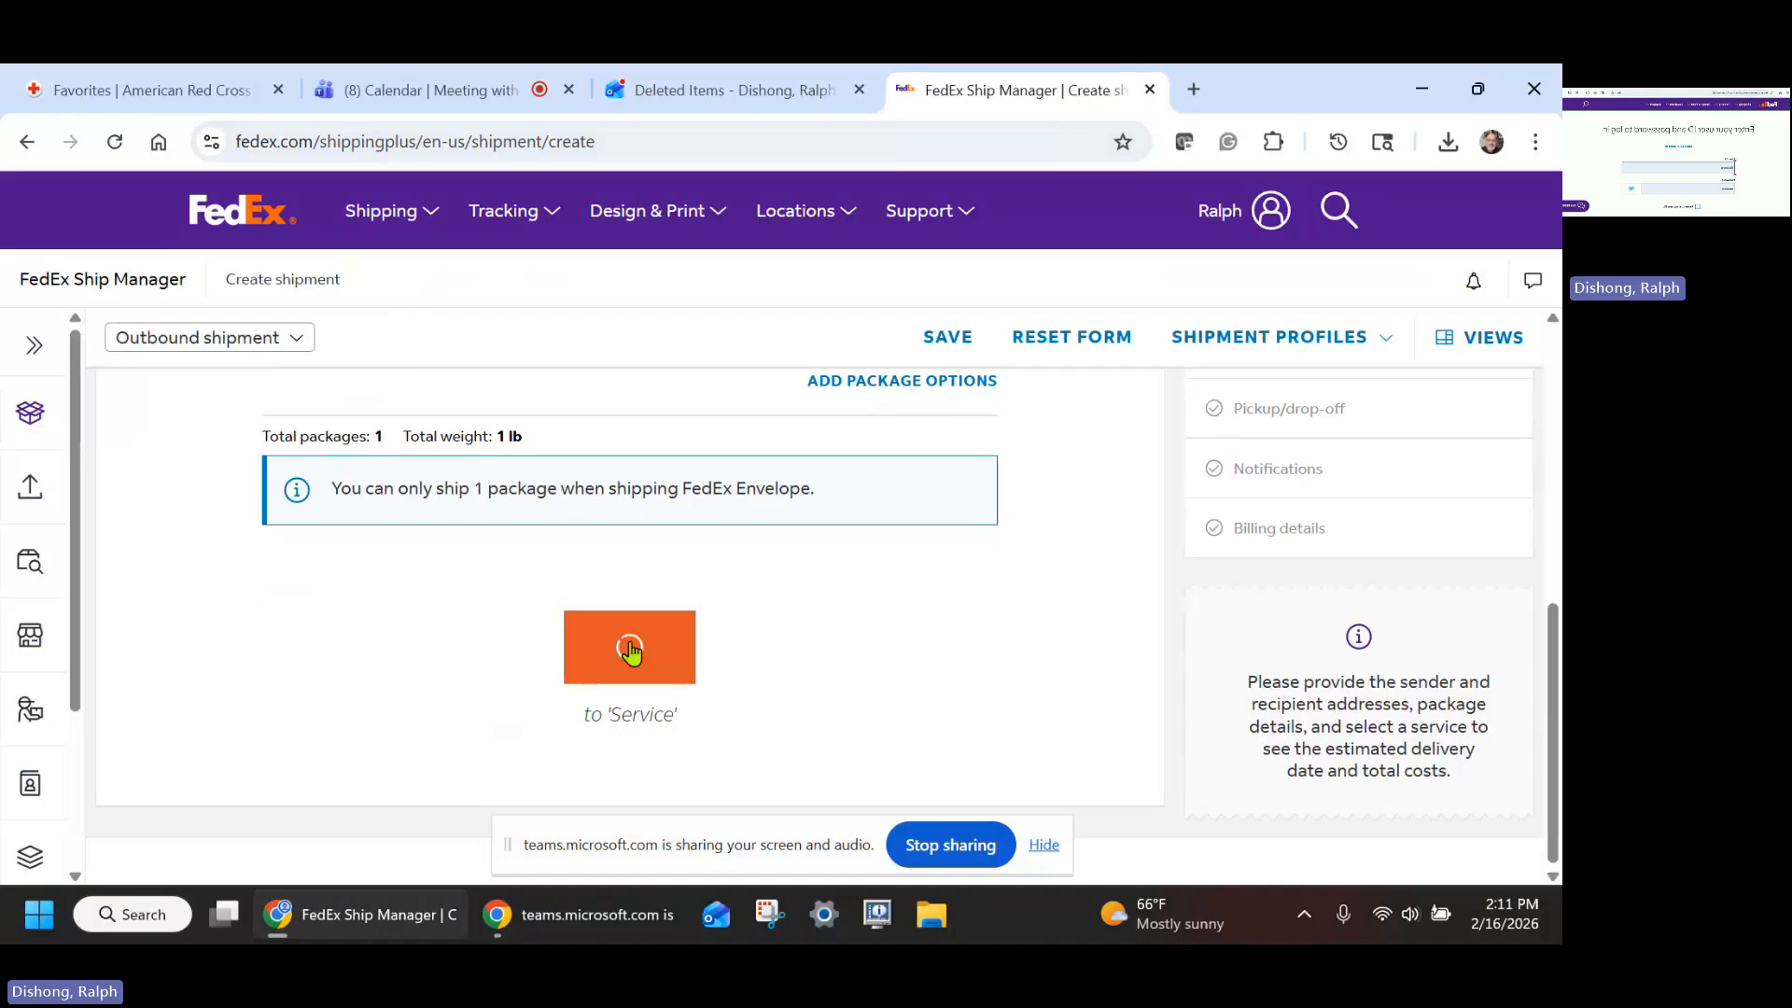
- Review the listed delivery services and try to continue to Service options without choosing one
{"action": "scroll", "coordinate": [1008, 588], "scroll_direction": "down", "scroll_amount": 3}
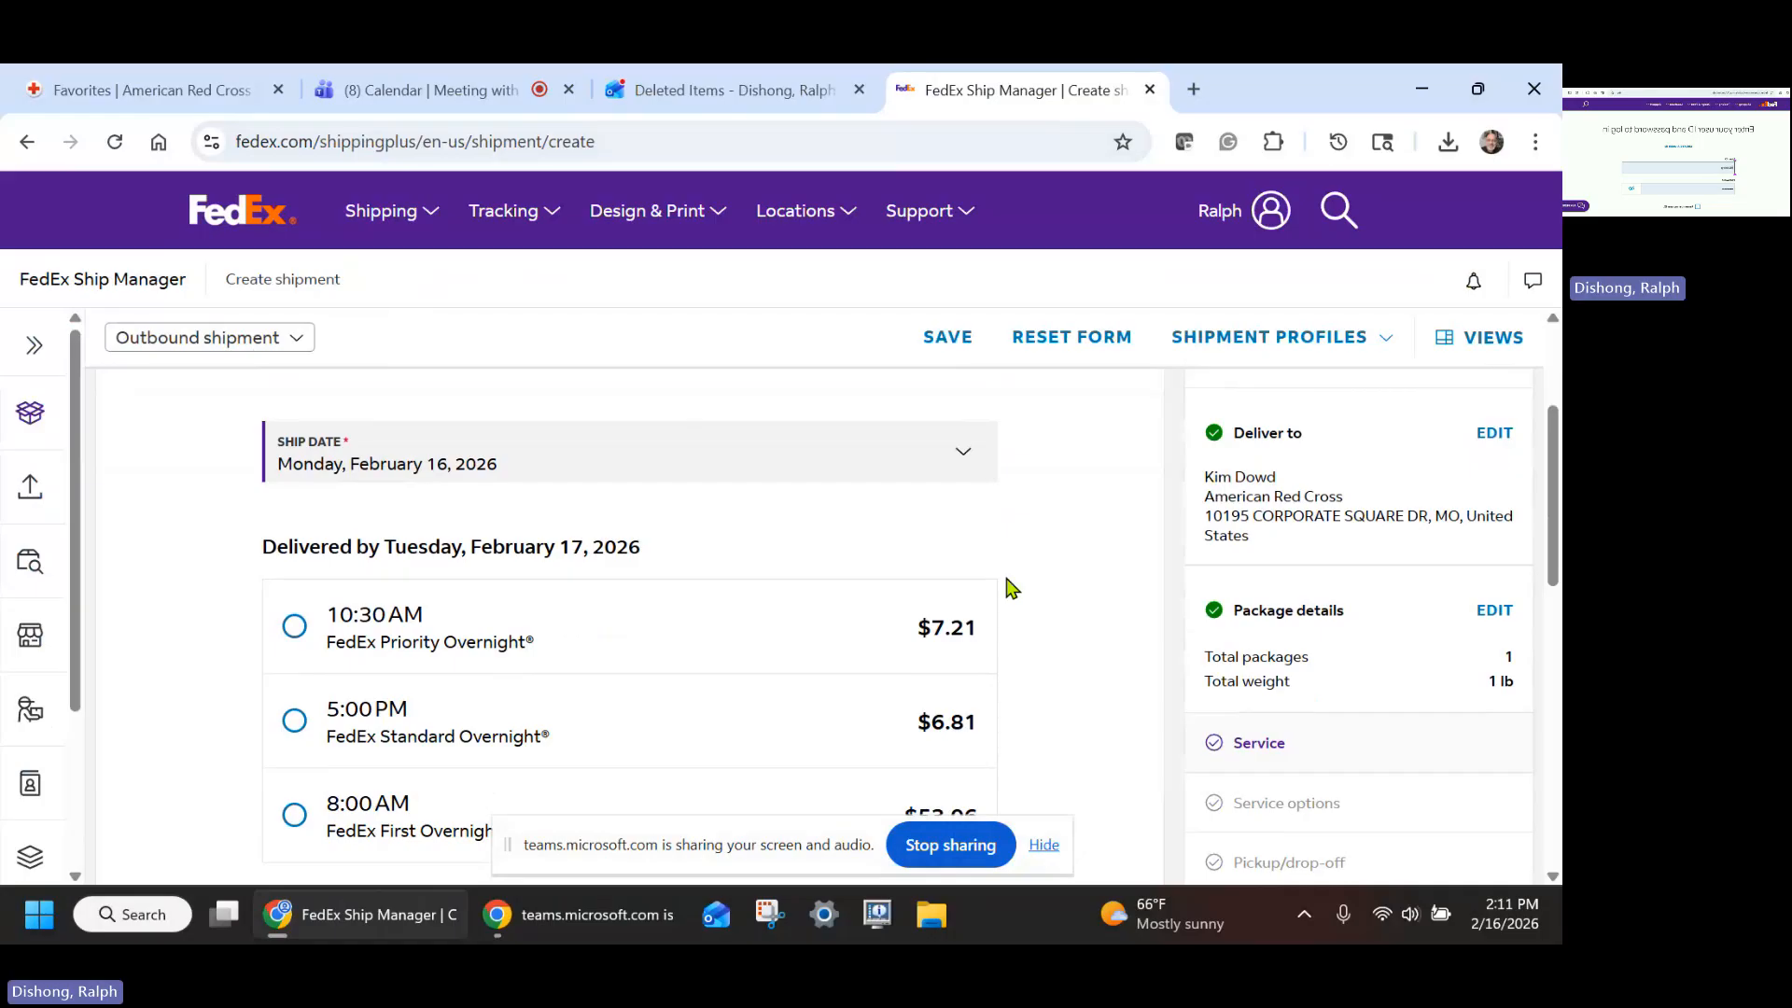
{"action": "scroll", "coordinate": [1017, 585], "scroll_direction": "down", "scroll_amount": 1}
{"action": "scroll", "coordinate": [1022, 583], "scroll_direction": "up", "scroll_amount": 2}
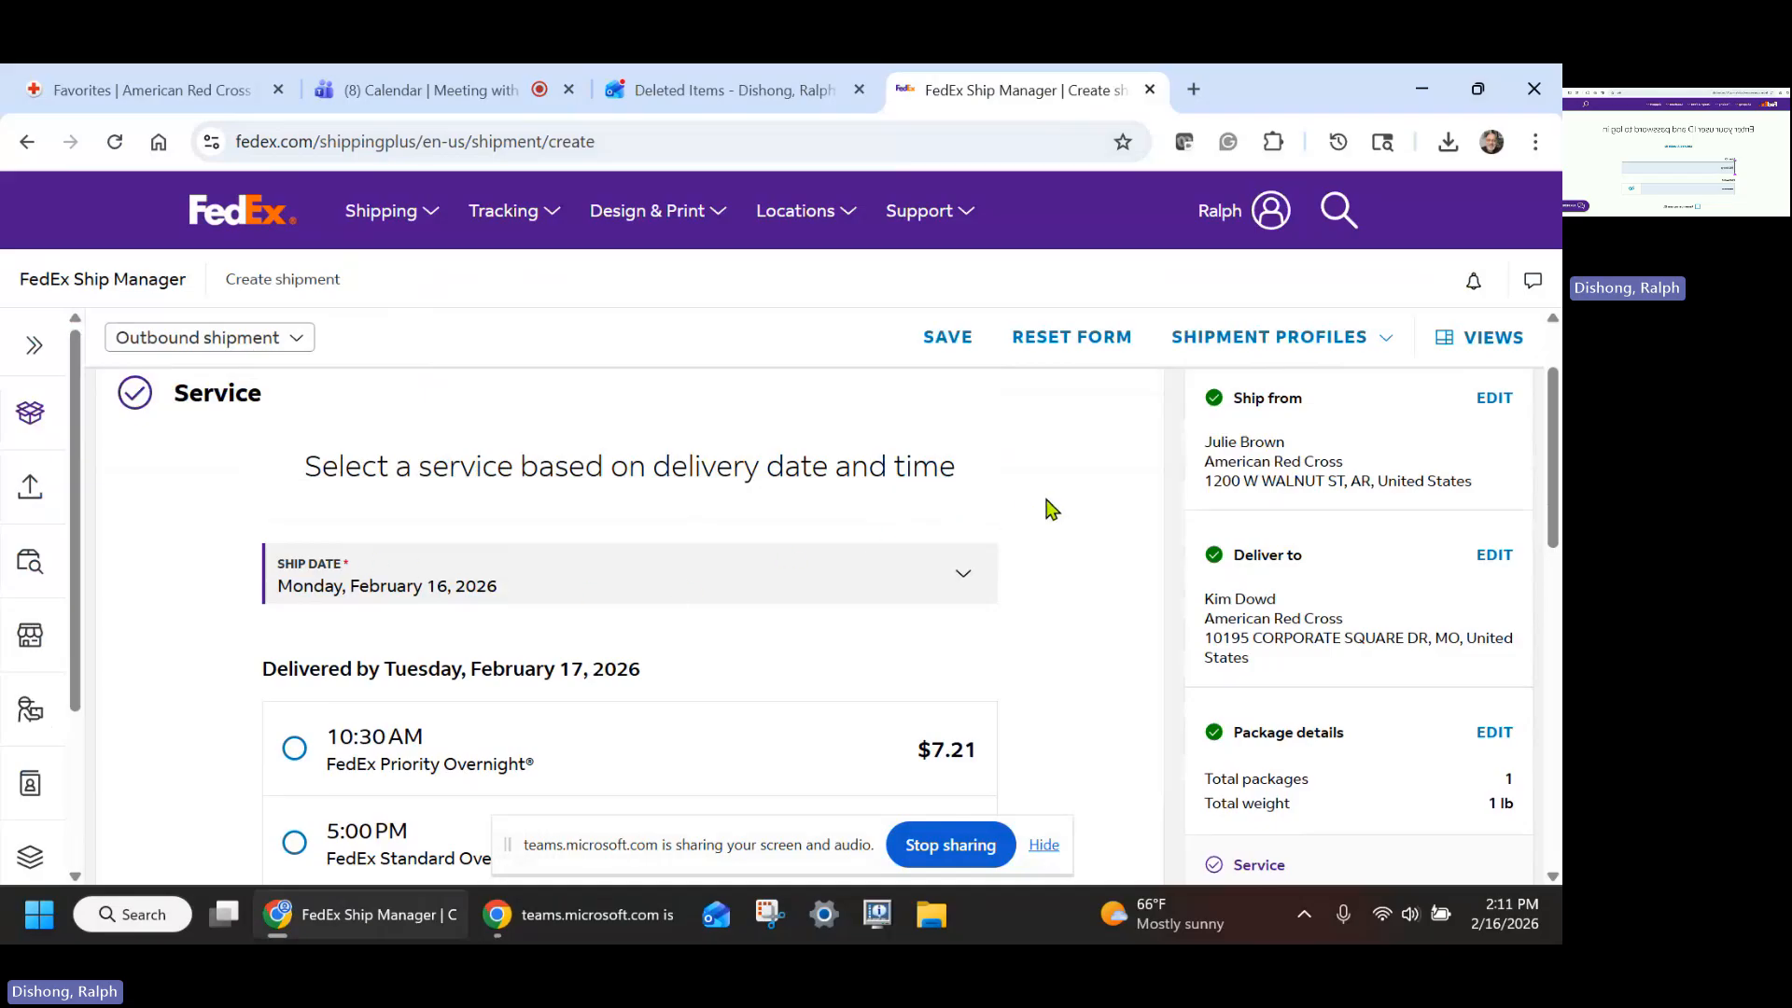
{"action": "scroll", "coordinate": [1074, 513], "scroll_direction": "down", "scroll_amount": 1}
{"action": "scroll", "coordinate": [1080, 513], "scroll_direction": "down", "scroll_amount": 3}
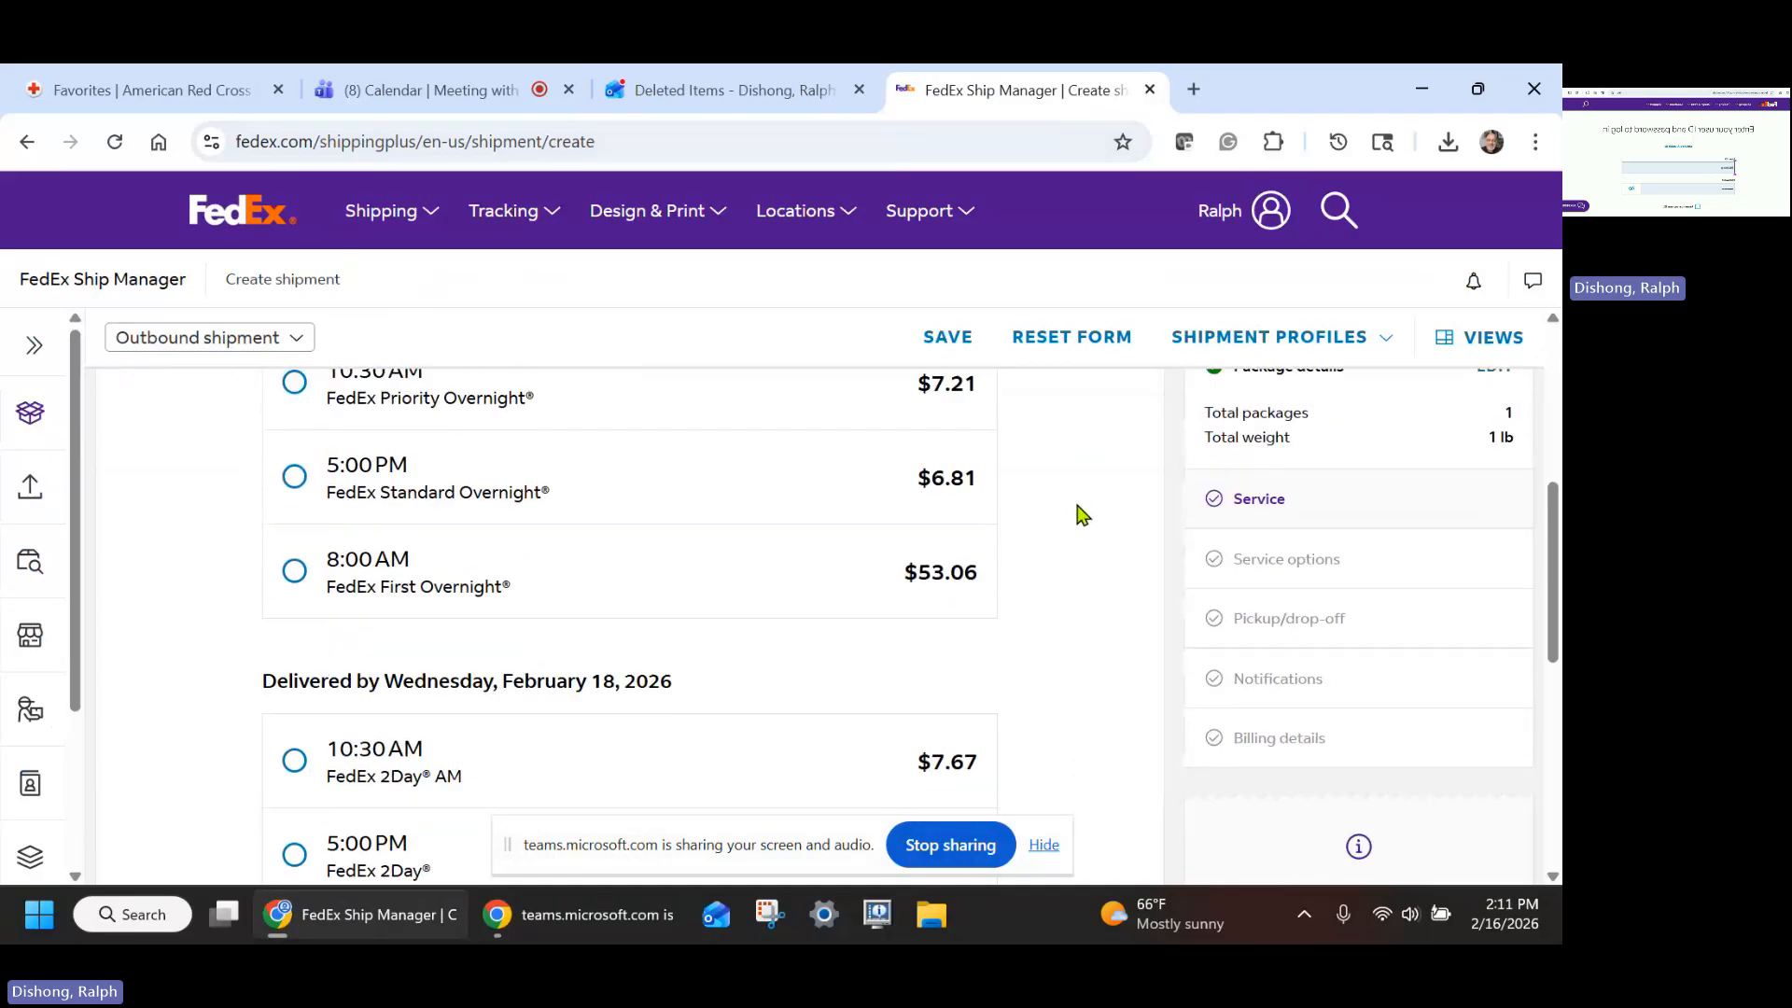
{"action": "scroll", "coordinate": [1080, 513], "scroll_direction": "down", "scroll_amount": 1}
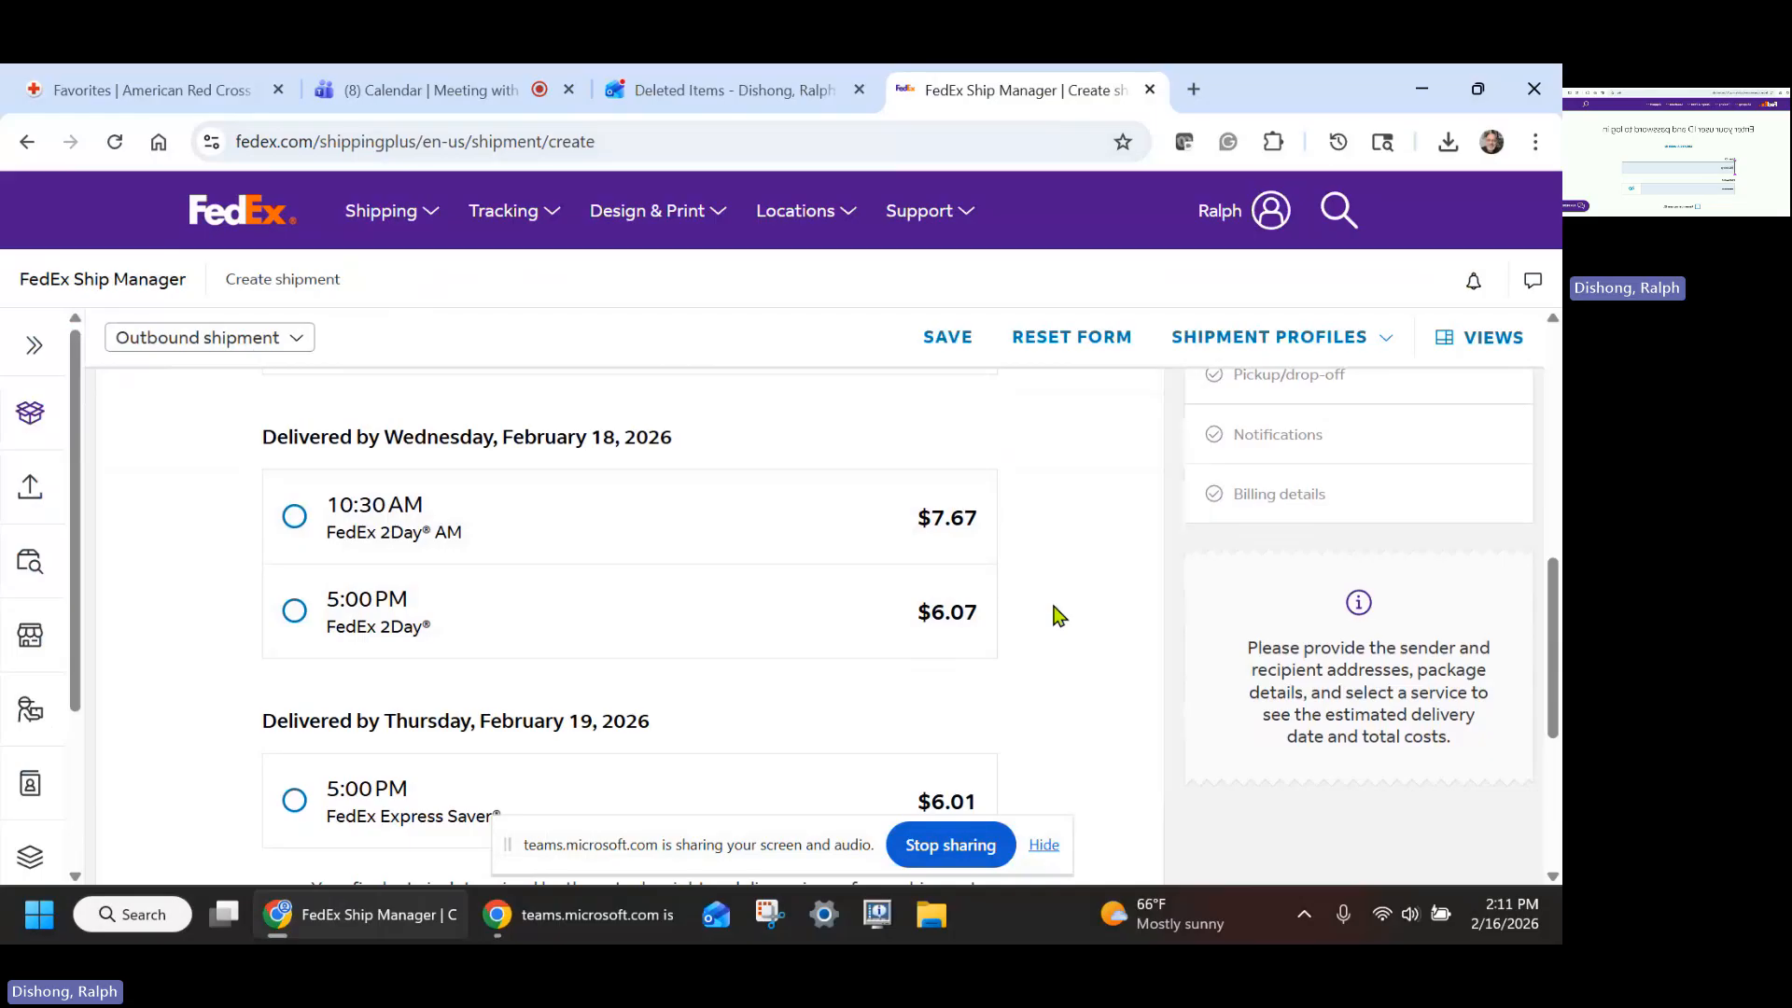
{"action": "scroll", "coordinate": [1054, 607], "scroll_direction": "down", "scroll_amount": 4}
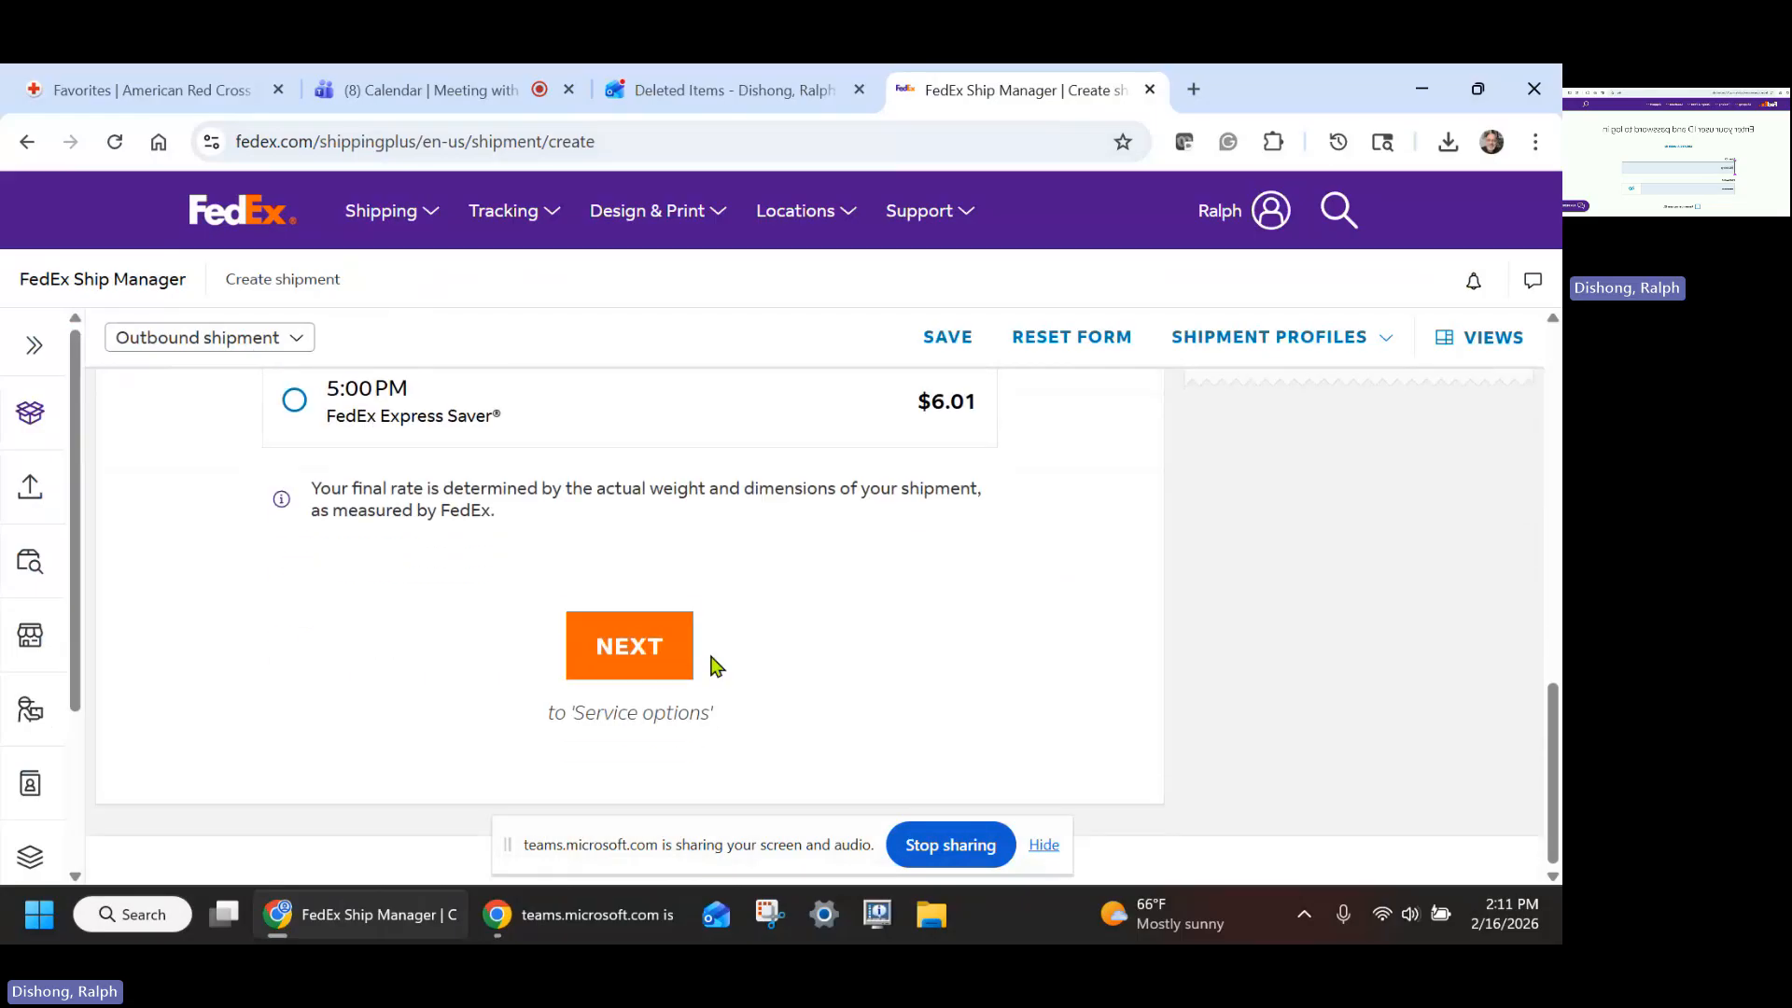
{"action": "left_click", "coordinate": [645, 660]}
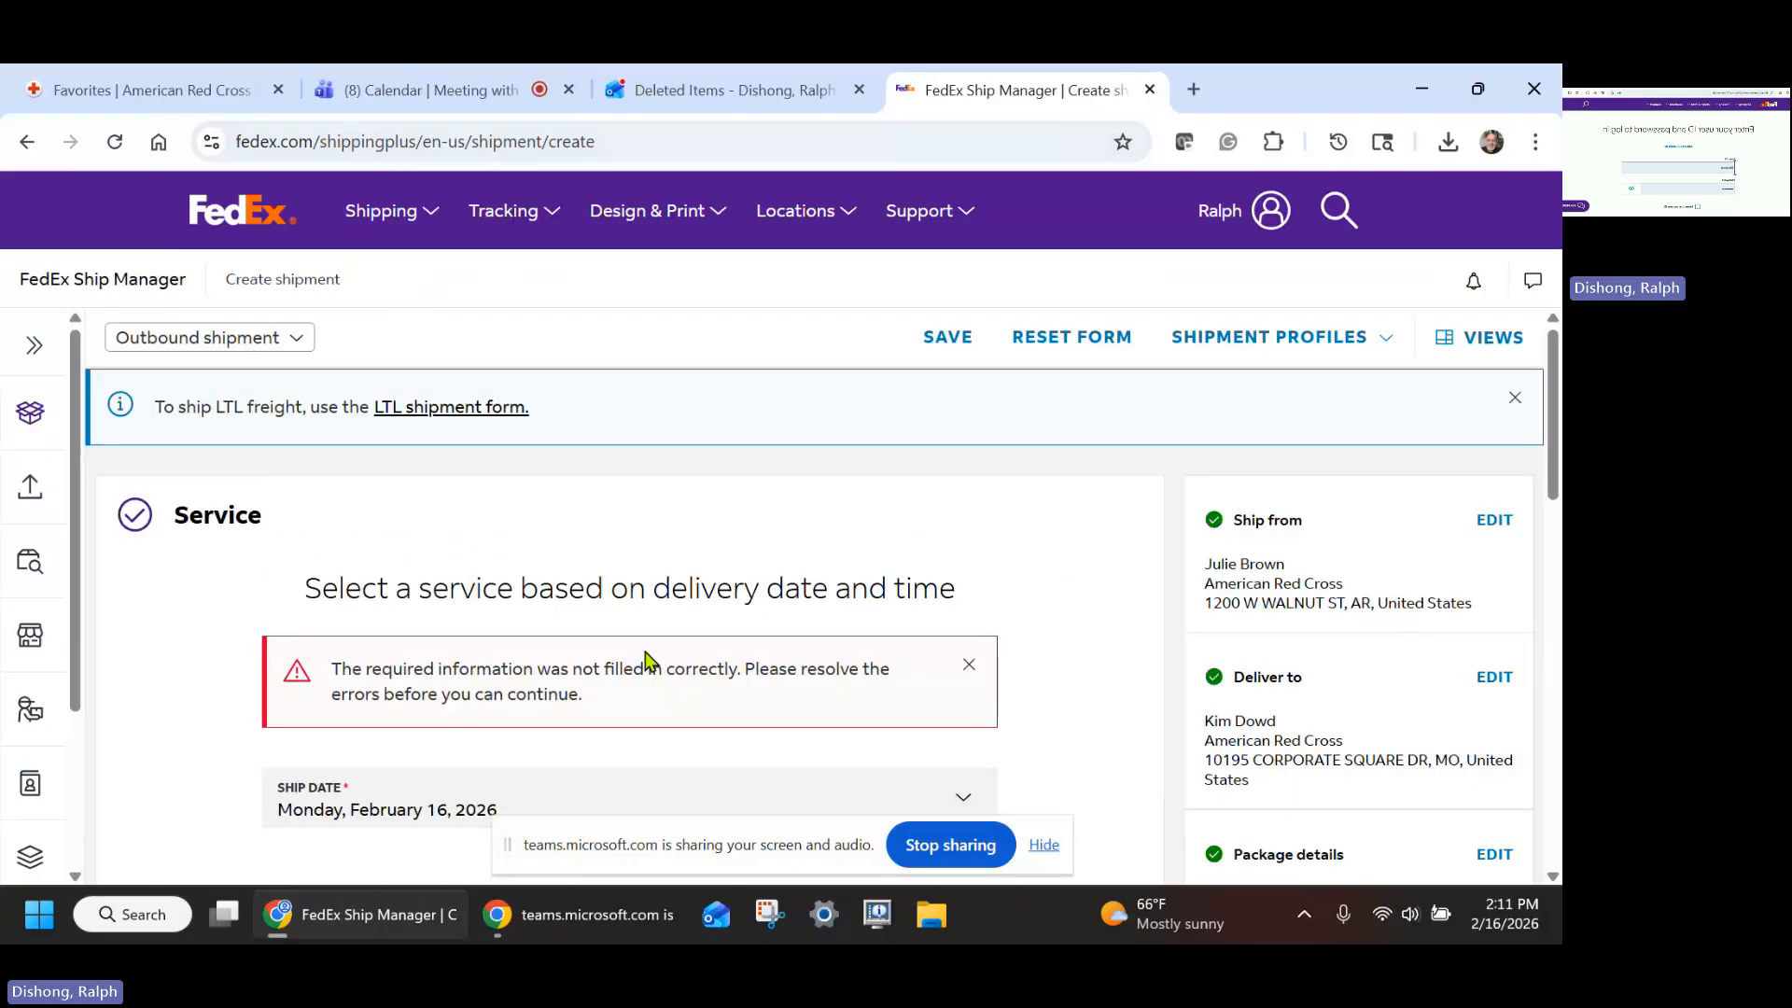
- Select the FedEx 2Day 5:00 PM service and continue to Service options
{"action": "scroll", "coordinate": [1103, 602], "scroll_direction": "down", "scroll_amount": 2}
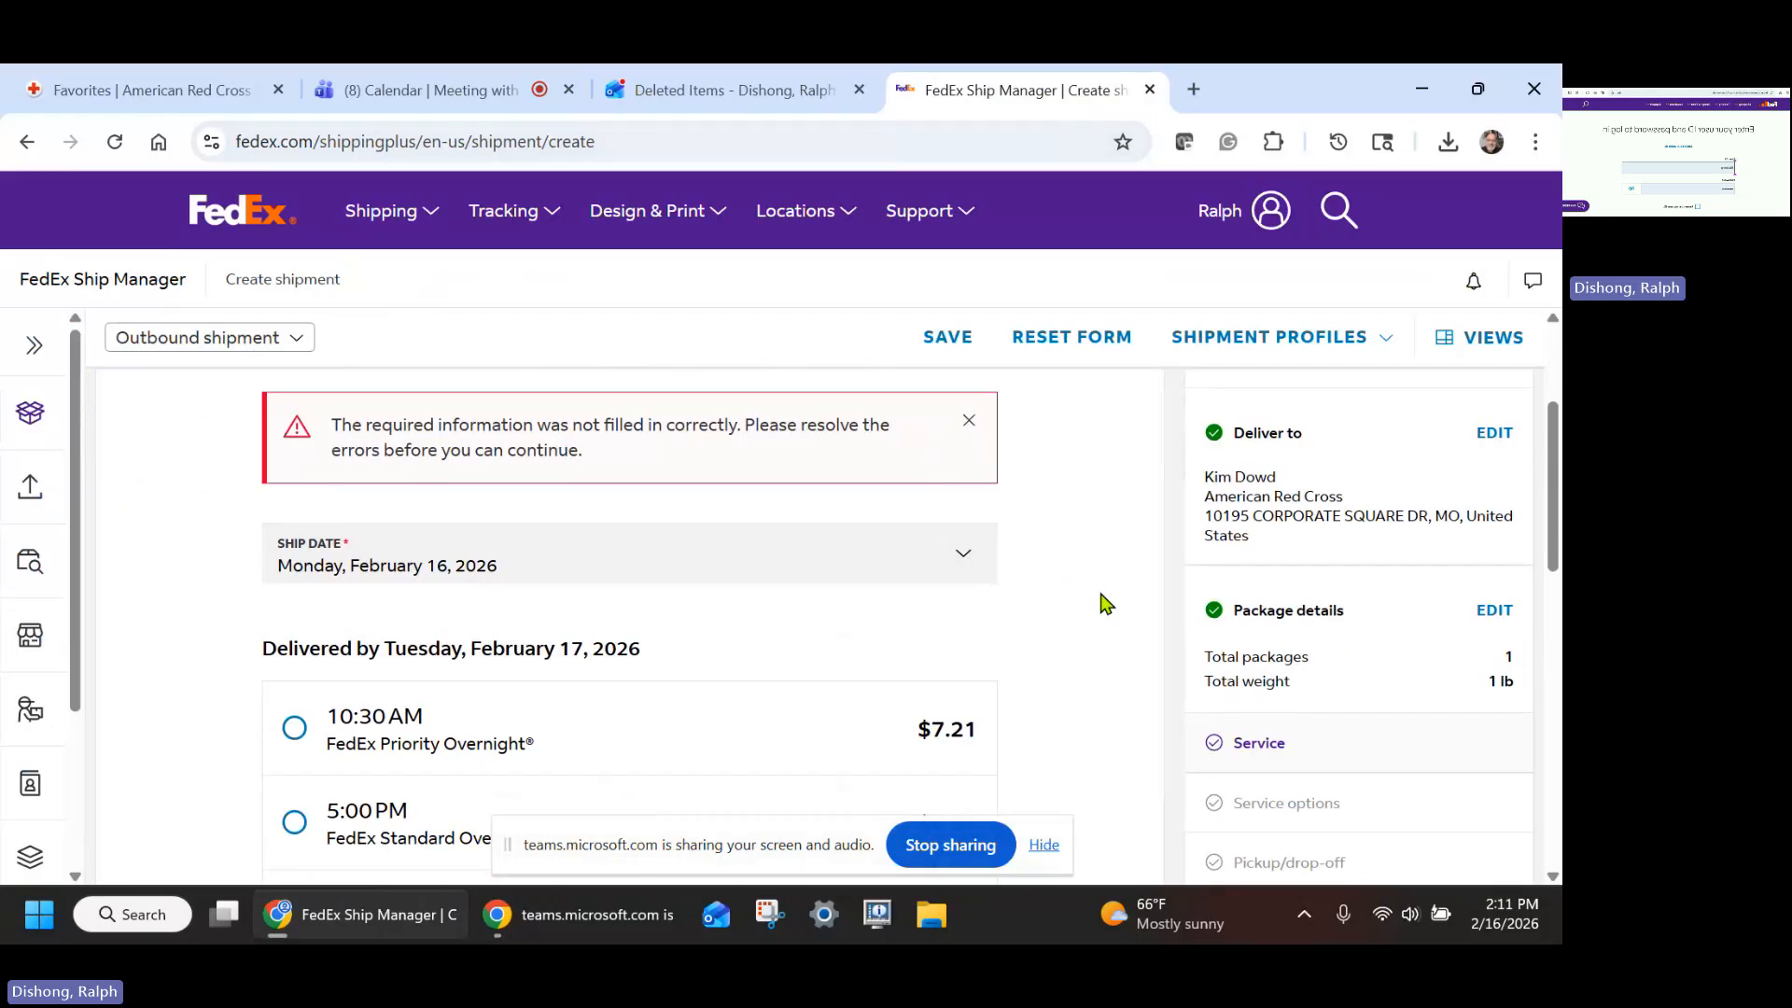
{"action": "scroll", "coordinate": [1104, 602], "scroll_direction": "down", "scroll_amount": 3}
{"action": "scroll", "coordinate": [1104, 602], "scroll_direction": "down", "scroll_amount": 2}
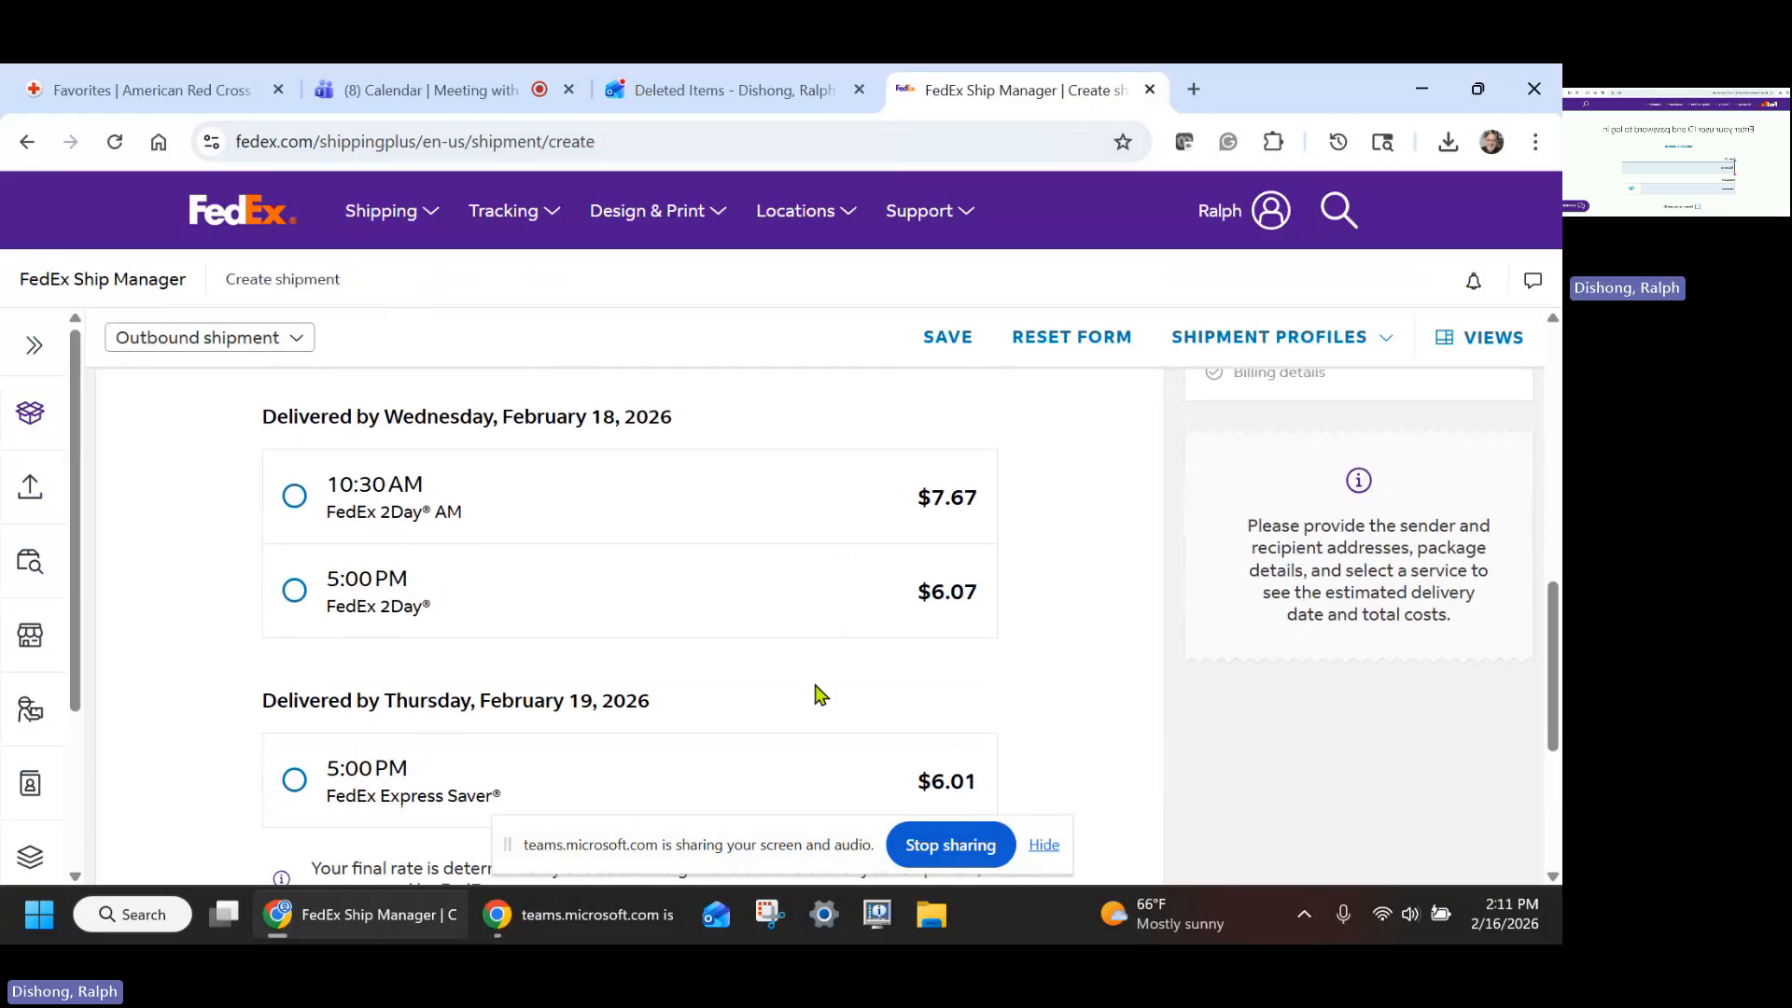
{"action": "left_click", "coordinate": [300, 598]}
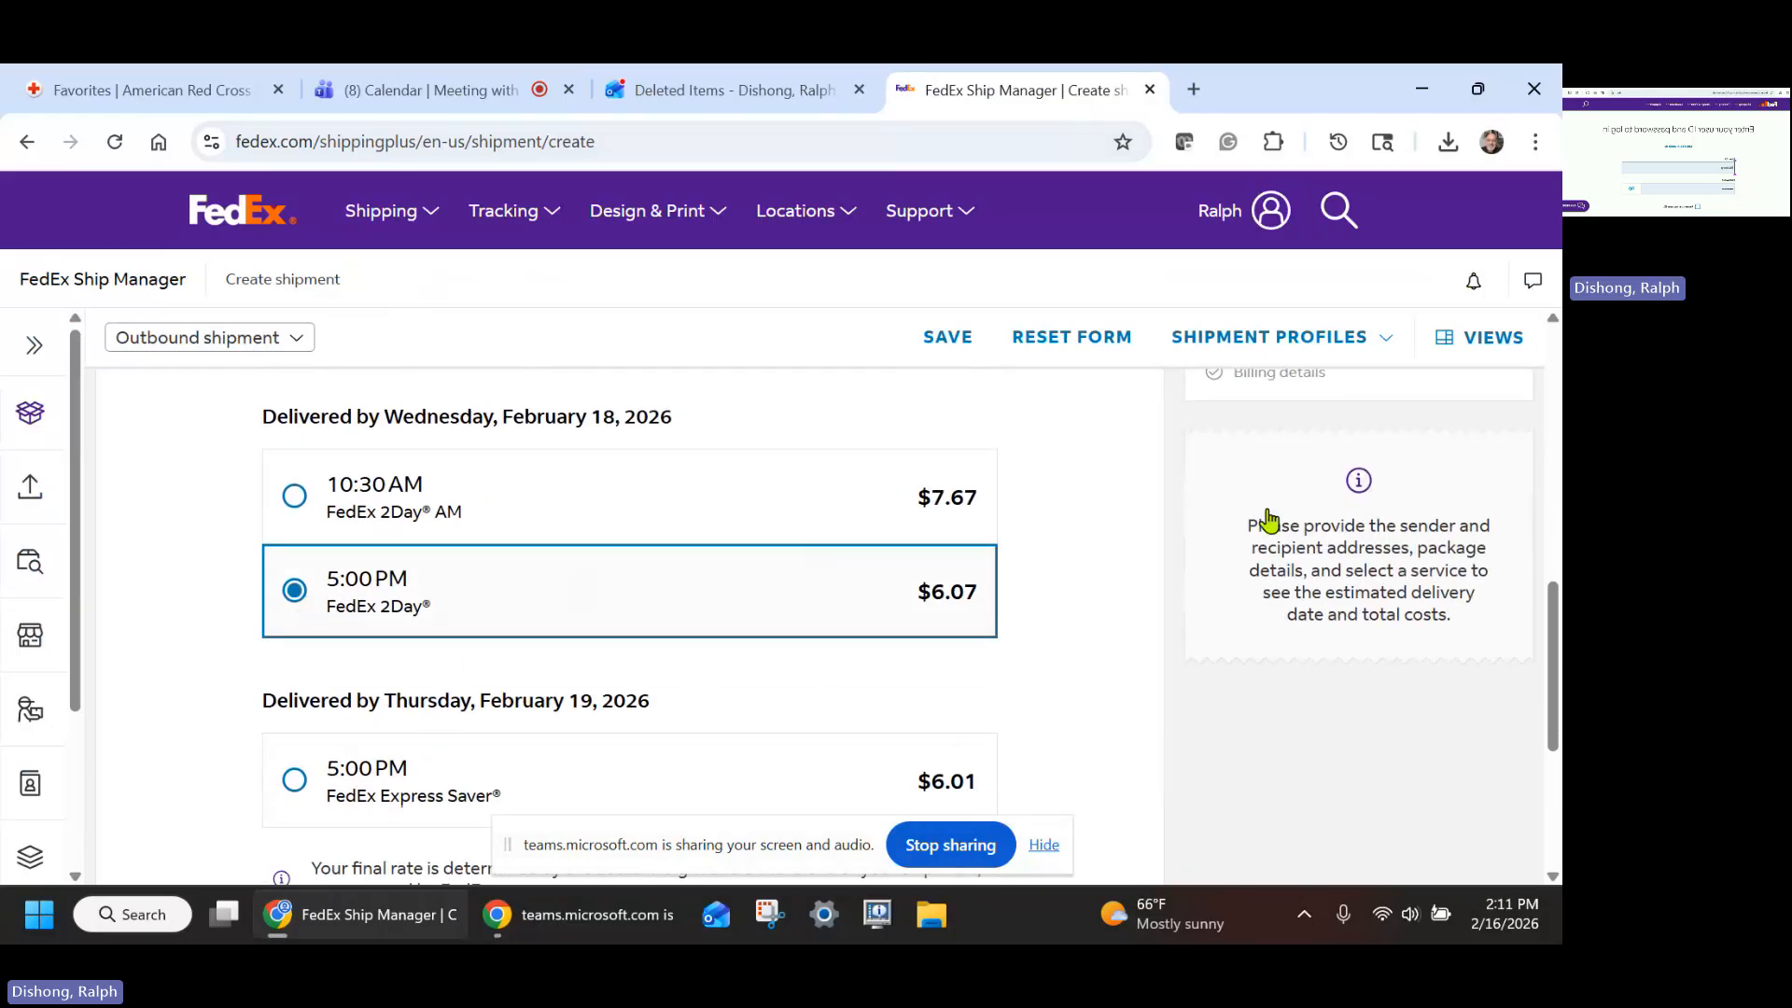
{"action": "scroll", "coordinate": [993, 551], "scroll_direction": "down", "scroll_amount": 5}
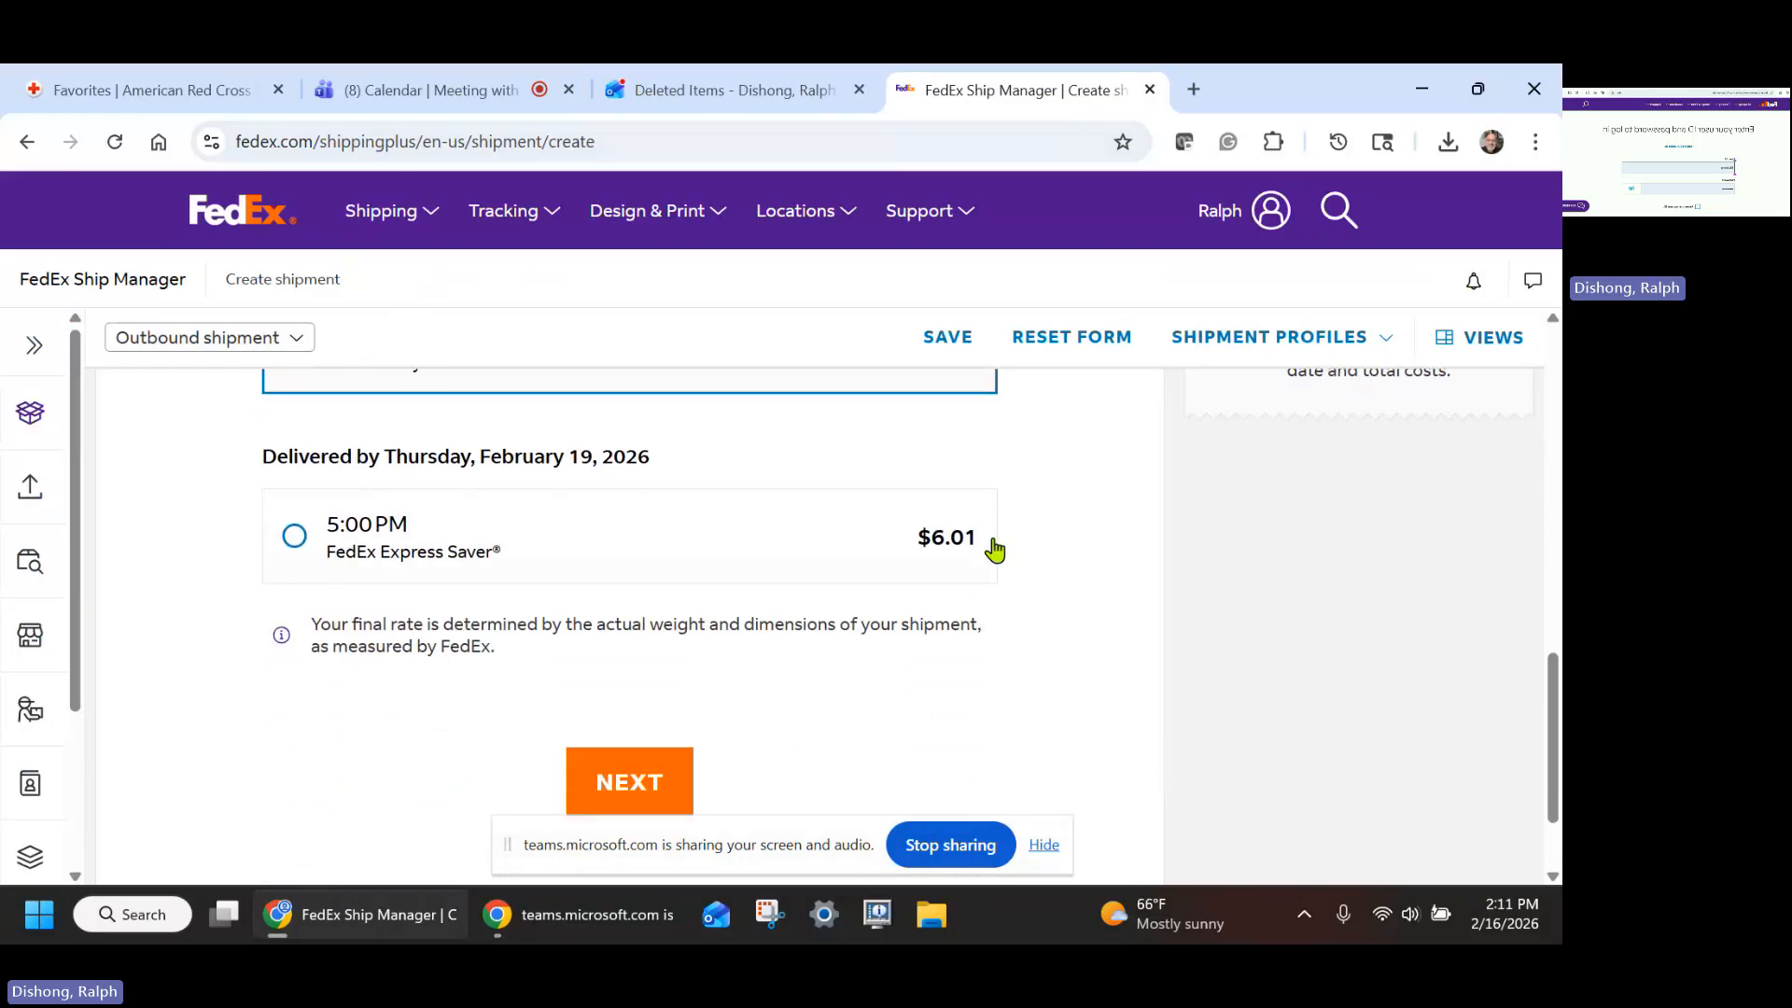
{"action": "left_click", "coordinate": [635, 662]}
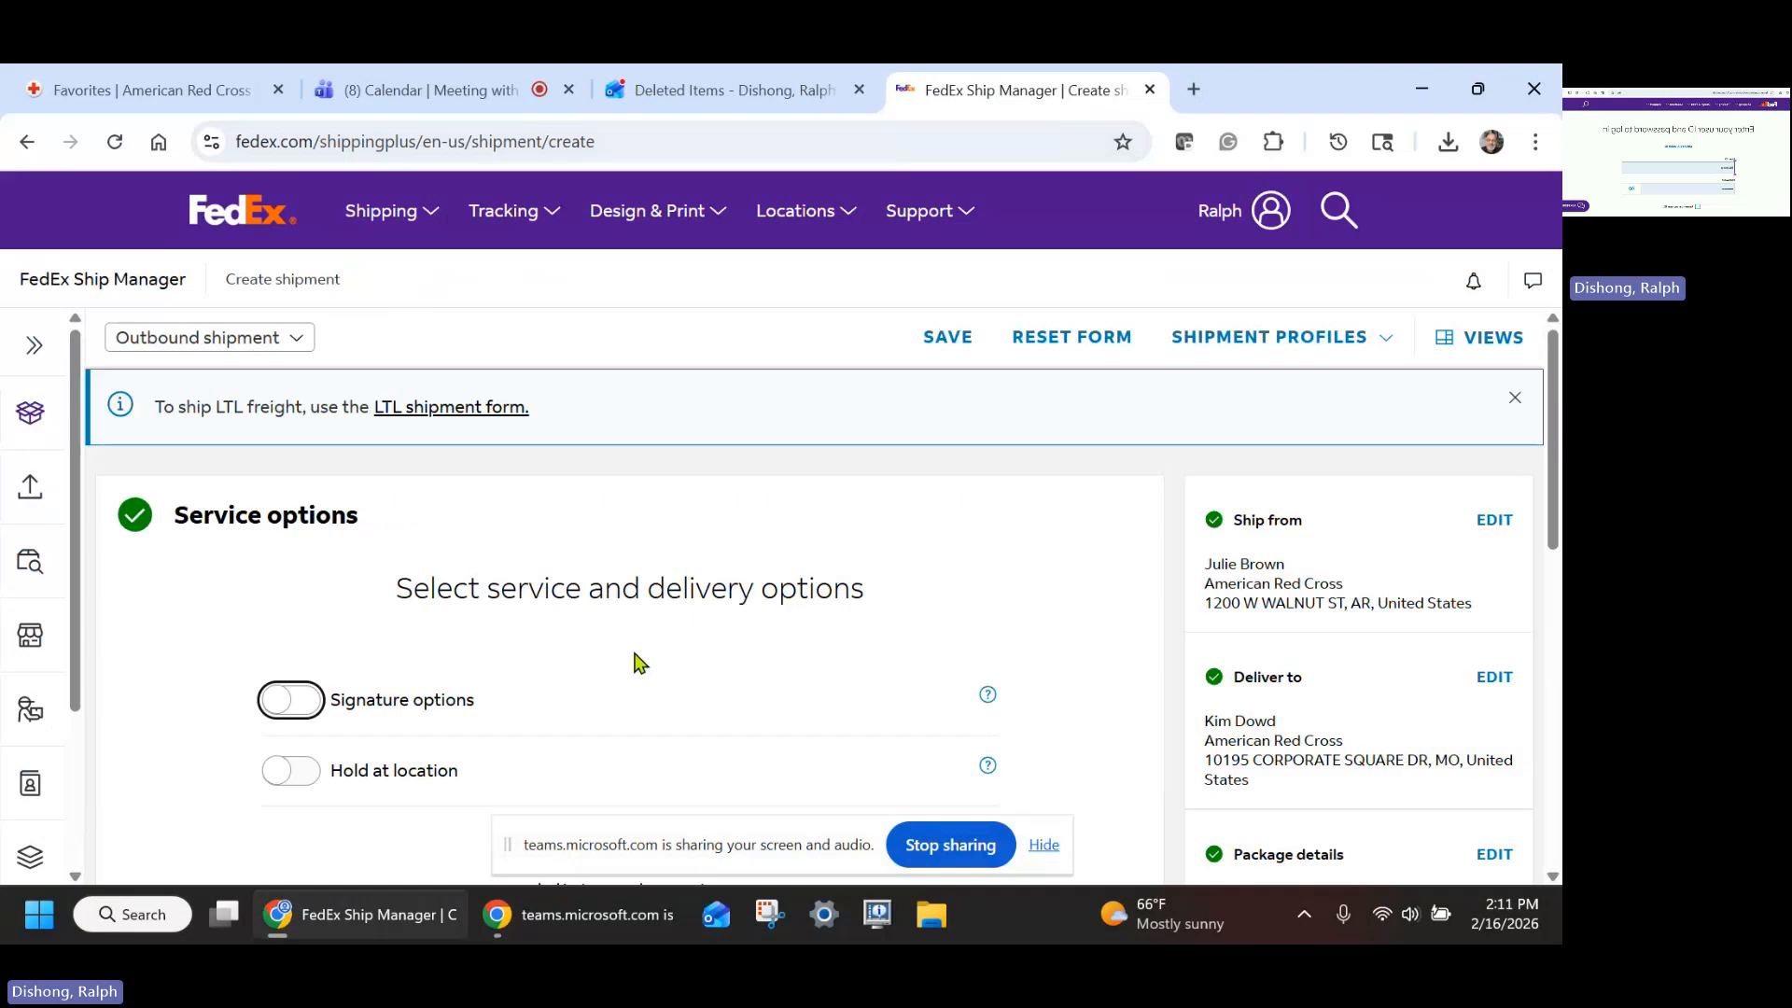
- Leave all service and additional options off and continue to Pickup/drop-off
{"action": "scroll", "coordinate": [902, 643], "scroll_direction": "down", "scroll_amount": 2}
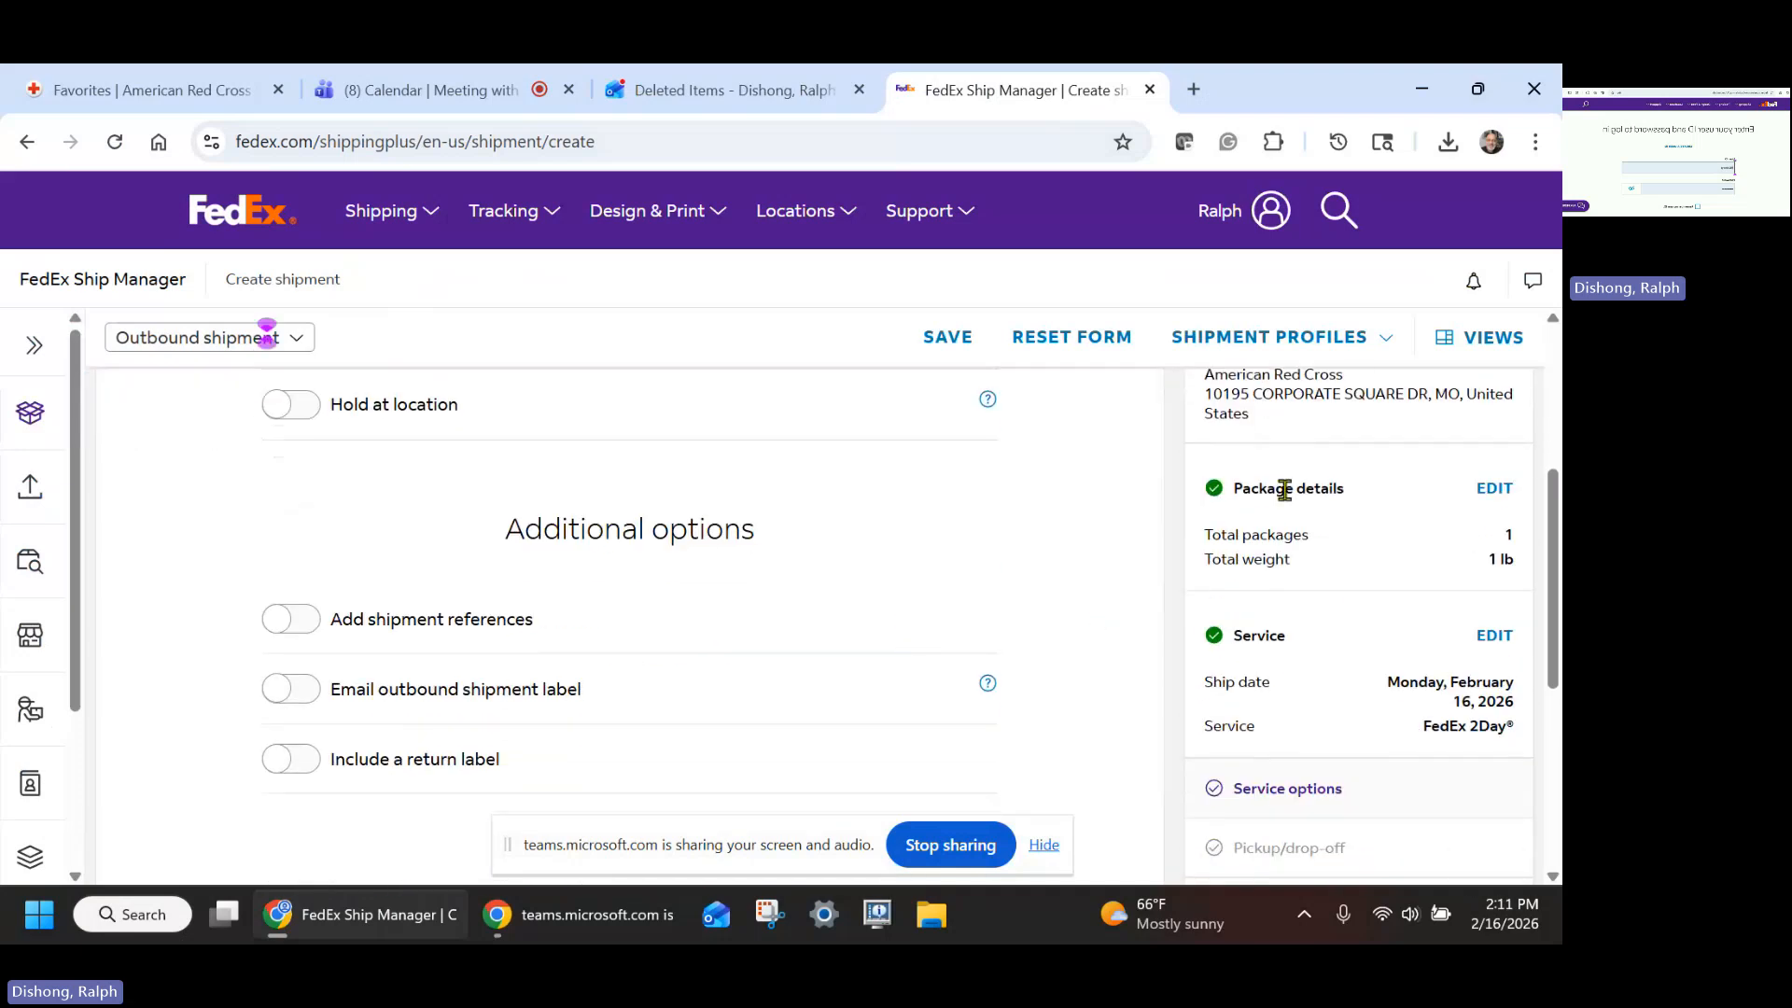
{"action": "scroll", "coordinate": [986, 492], "scroll_direction": "down", "scroll_amount": 1}
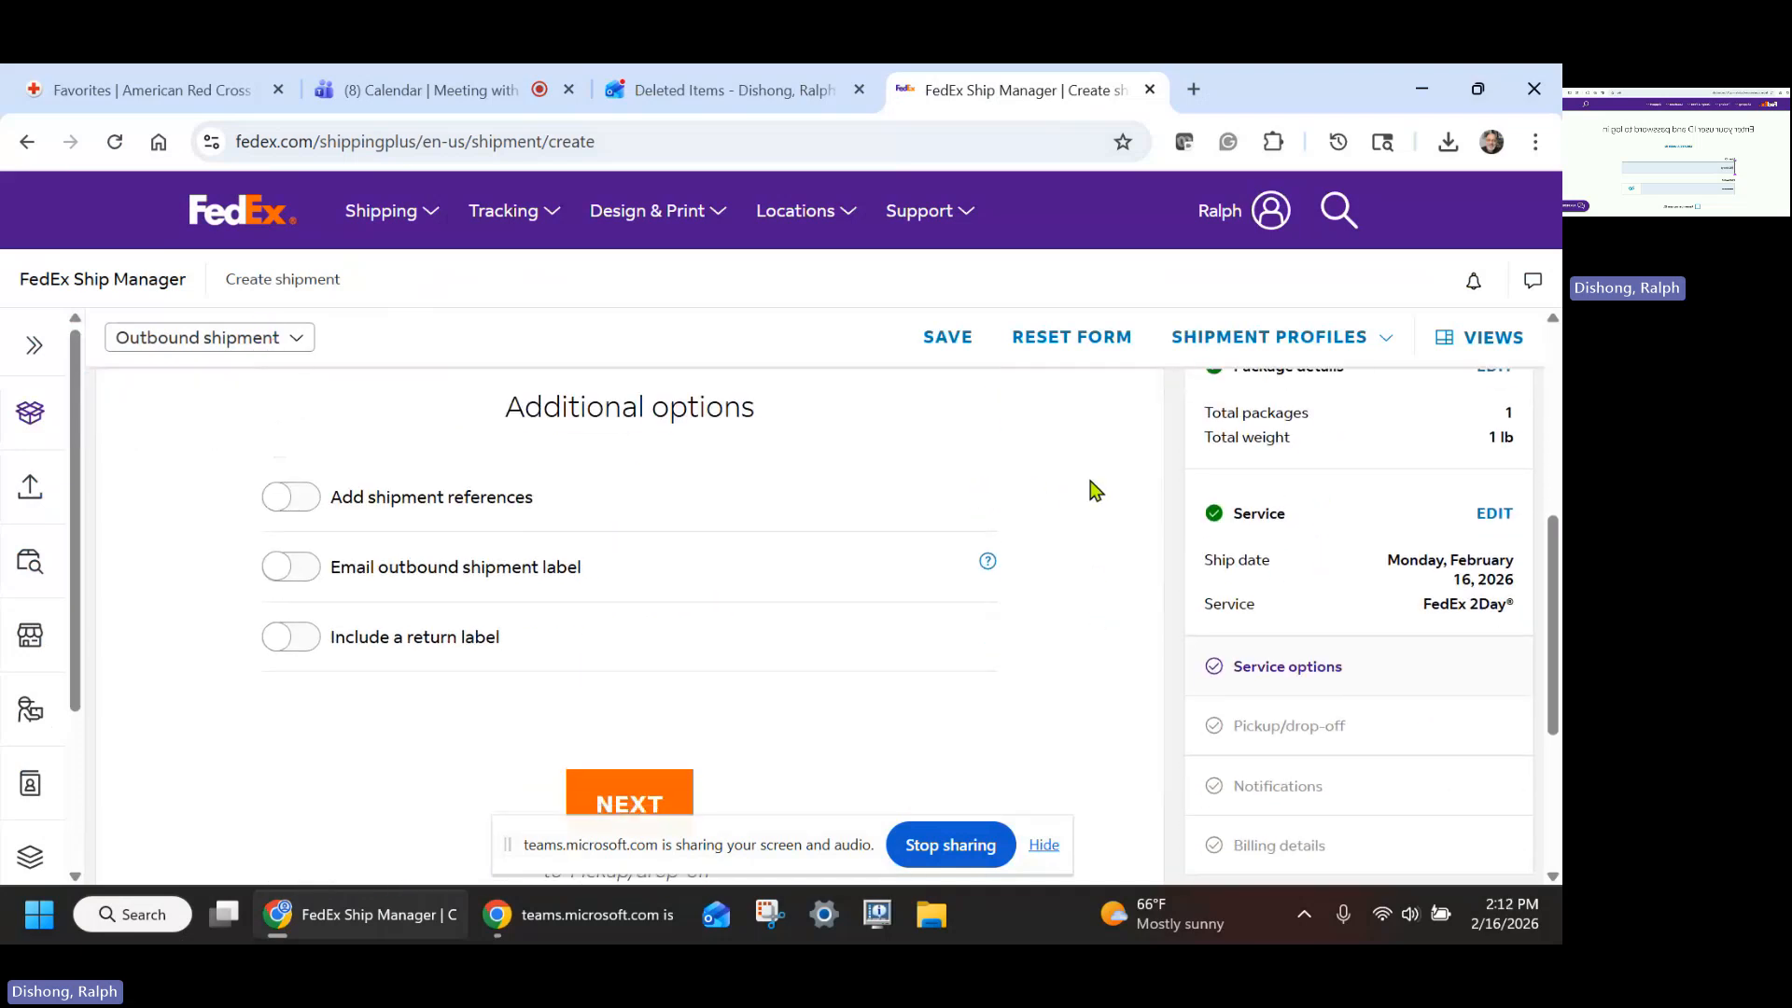
{"action": "scroll", "coordinate": [1090, 490], "scroll_direction": "down", "scroll_amount": 1}
{"action": "scroll", "coordinate": [1092, 490], "scroll_direction": "up", "scroll_amount": 1}
{"action": "scroll", "coordinate": [1046, 504], "scroll_direction": "down", "scroll_amount": 1}
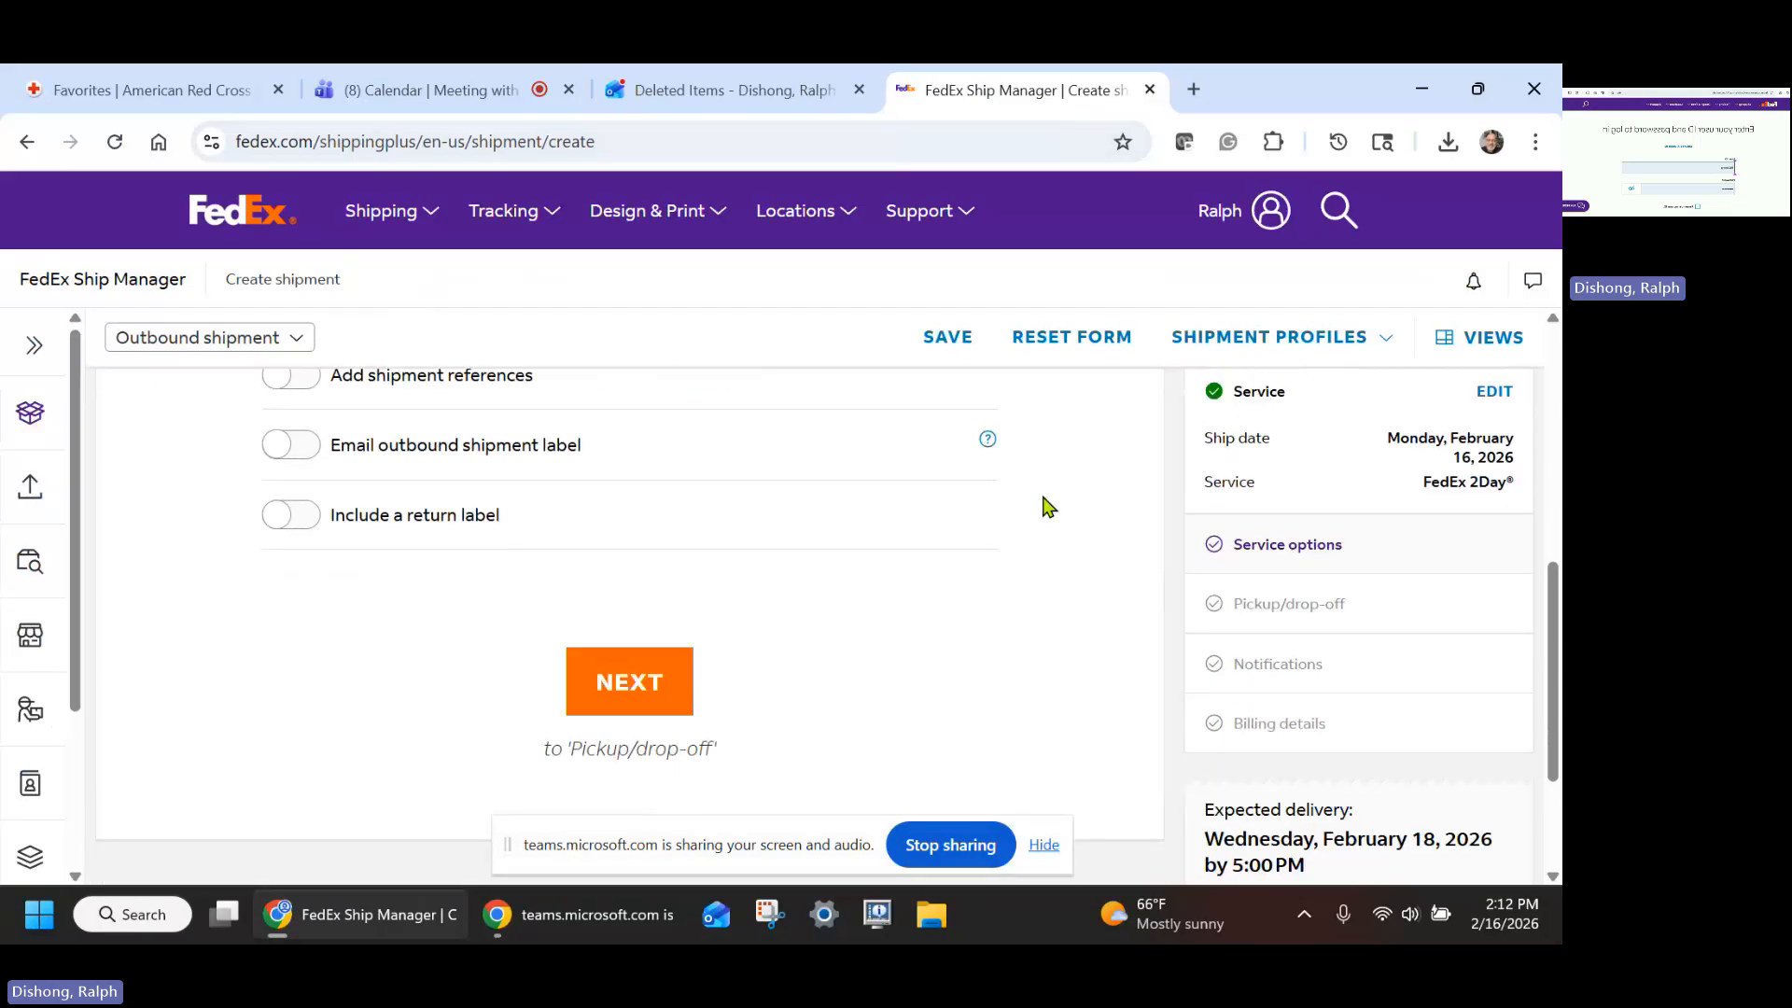
{"action": "left_click", "coordinate": [647, 684]}
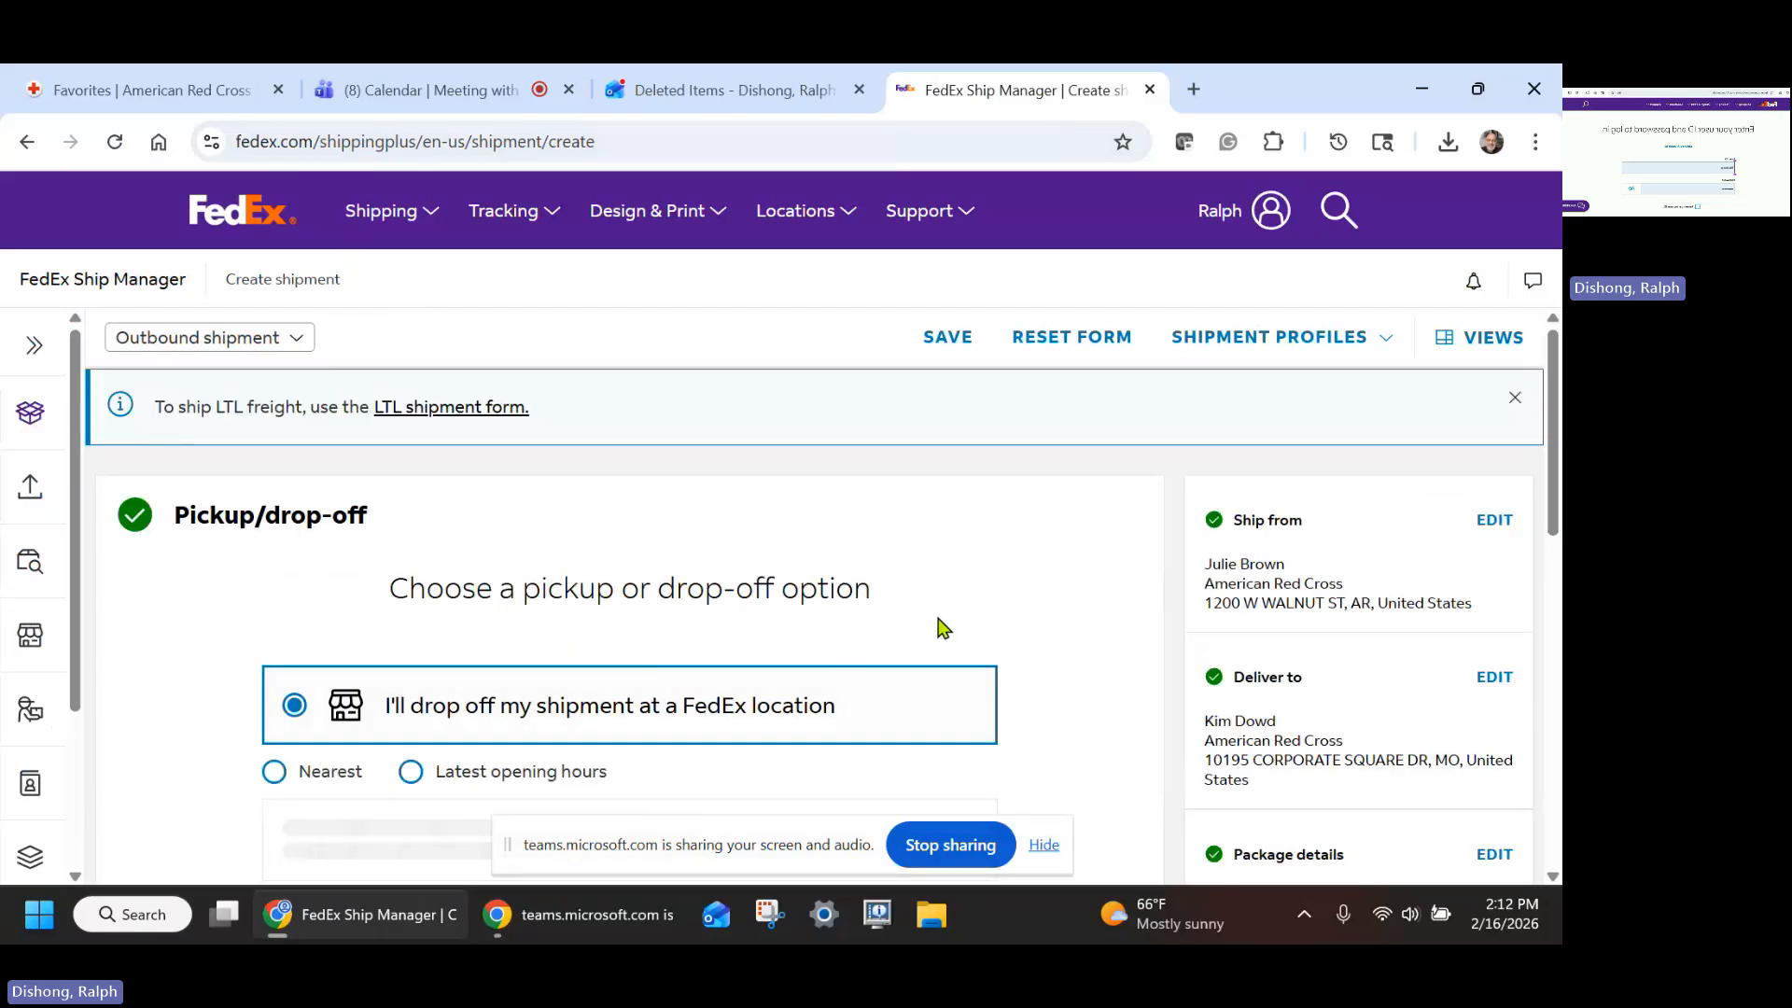
- Keep drop-off at the nearest FedEx location and continue to Notifications
{"action": "scroll", "coordinate": [980, 623], "scroll_direction": "down", "scroll_amount": 2}
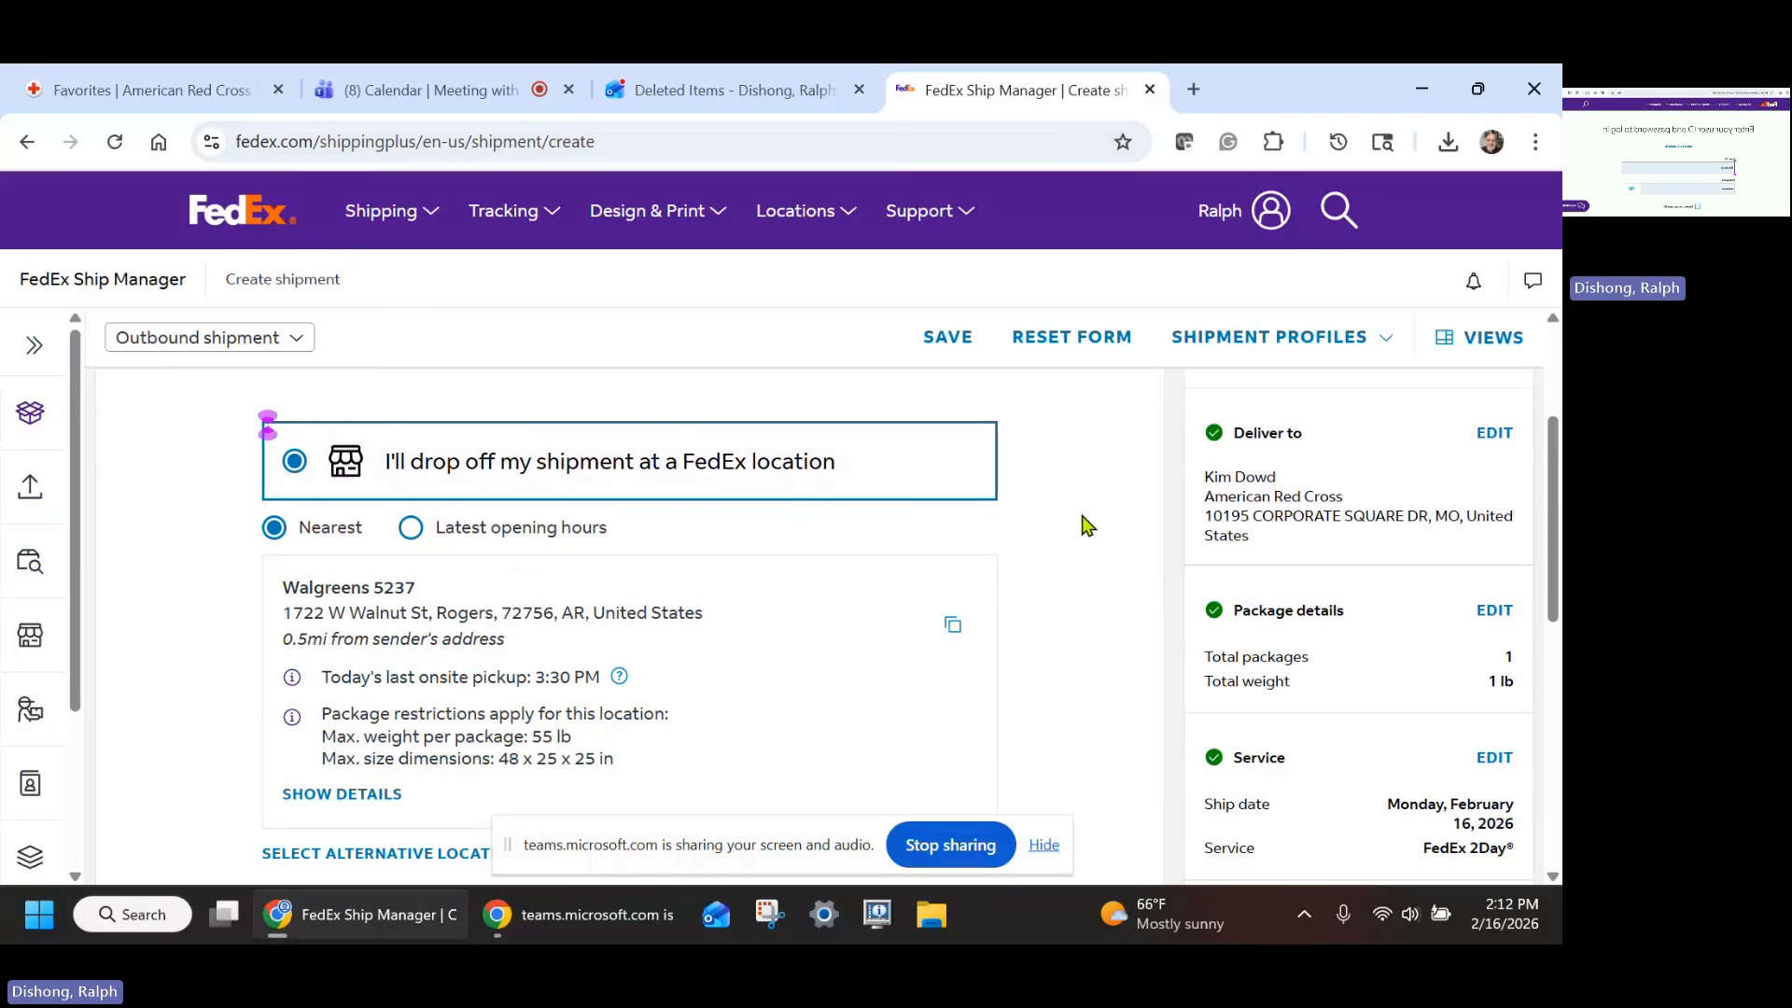
{"action": "scroll", "coordinate": [1086, 524], "scroll_direction": "down", "scroll_amount": 1}
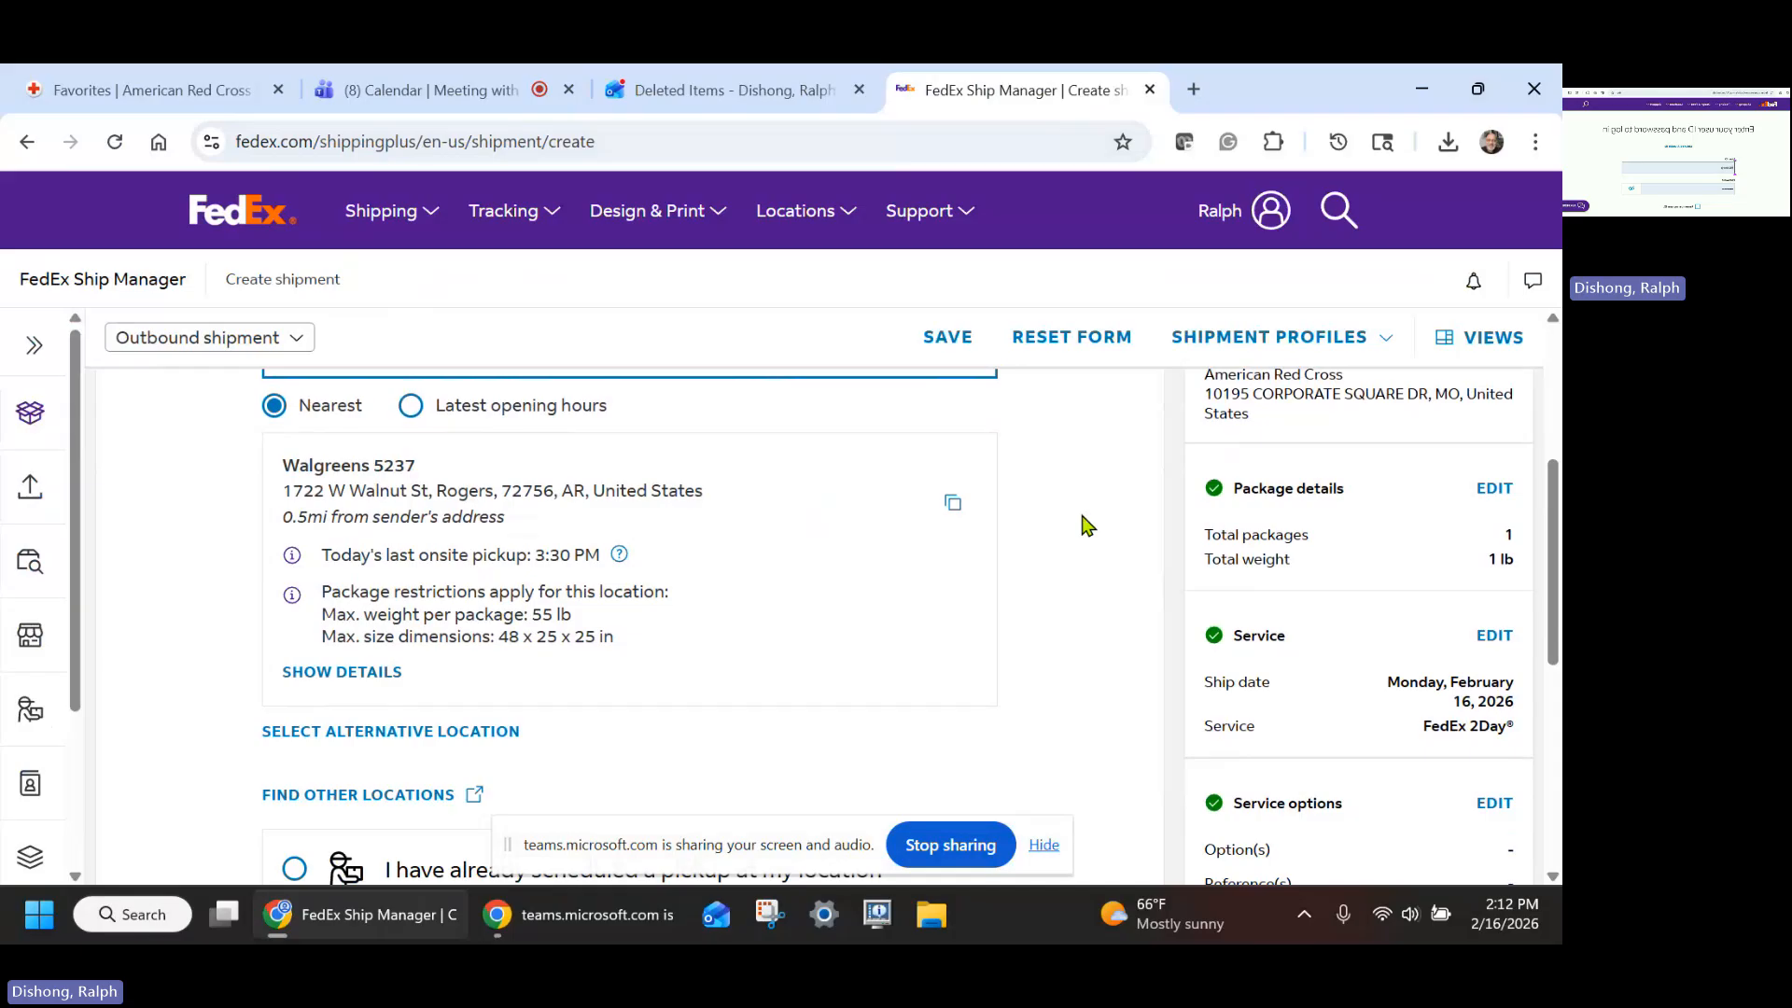
{"action": "scroll", "coordinate": [1085, 525], "scroll_direction": "down", "scroll_amount": 3}
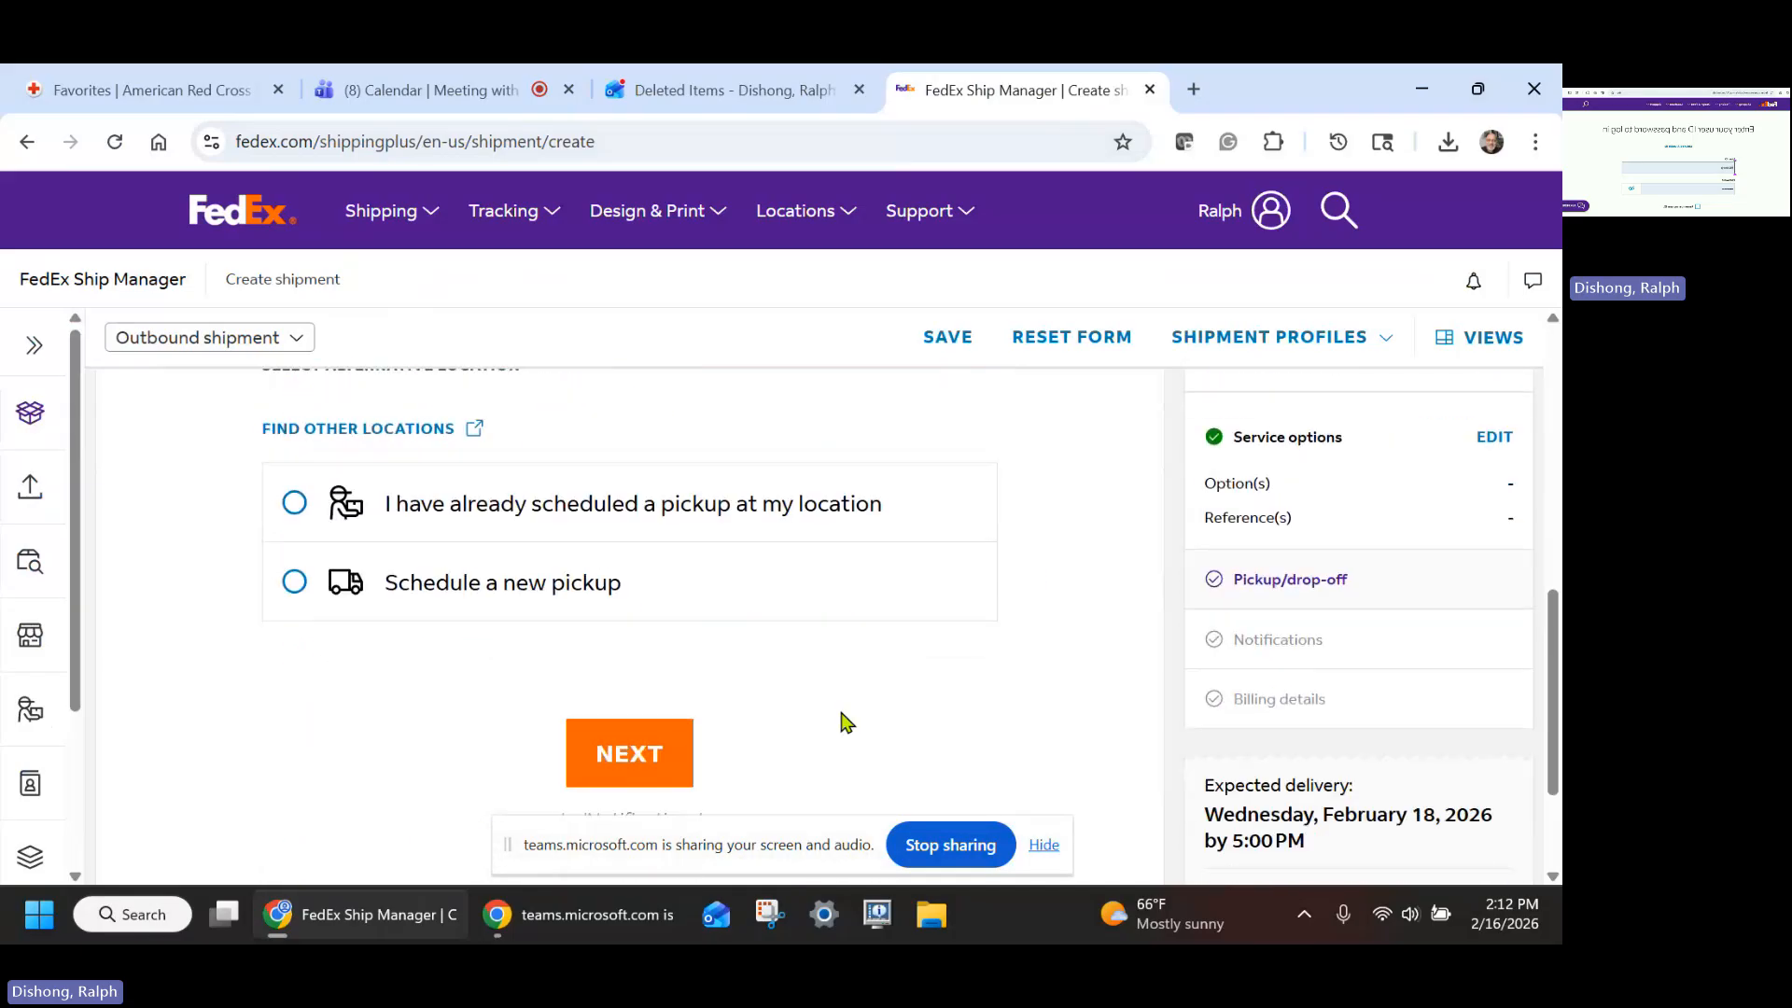
{"action": "left_click", "coordinate": [668, 770]}
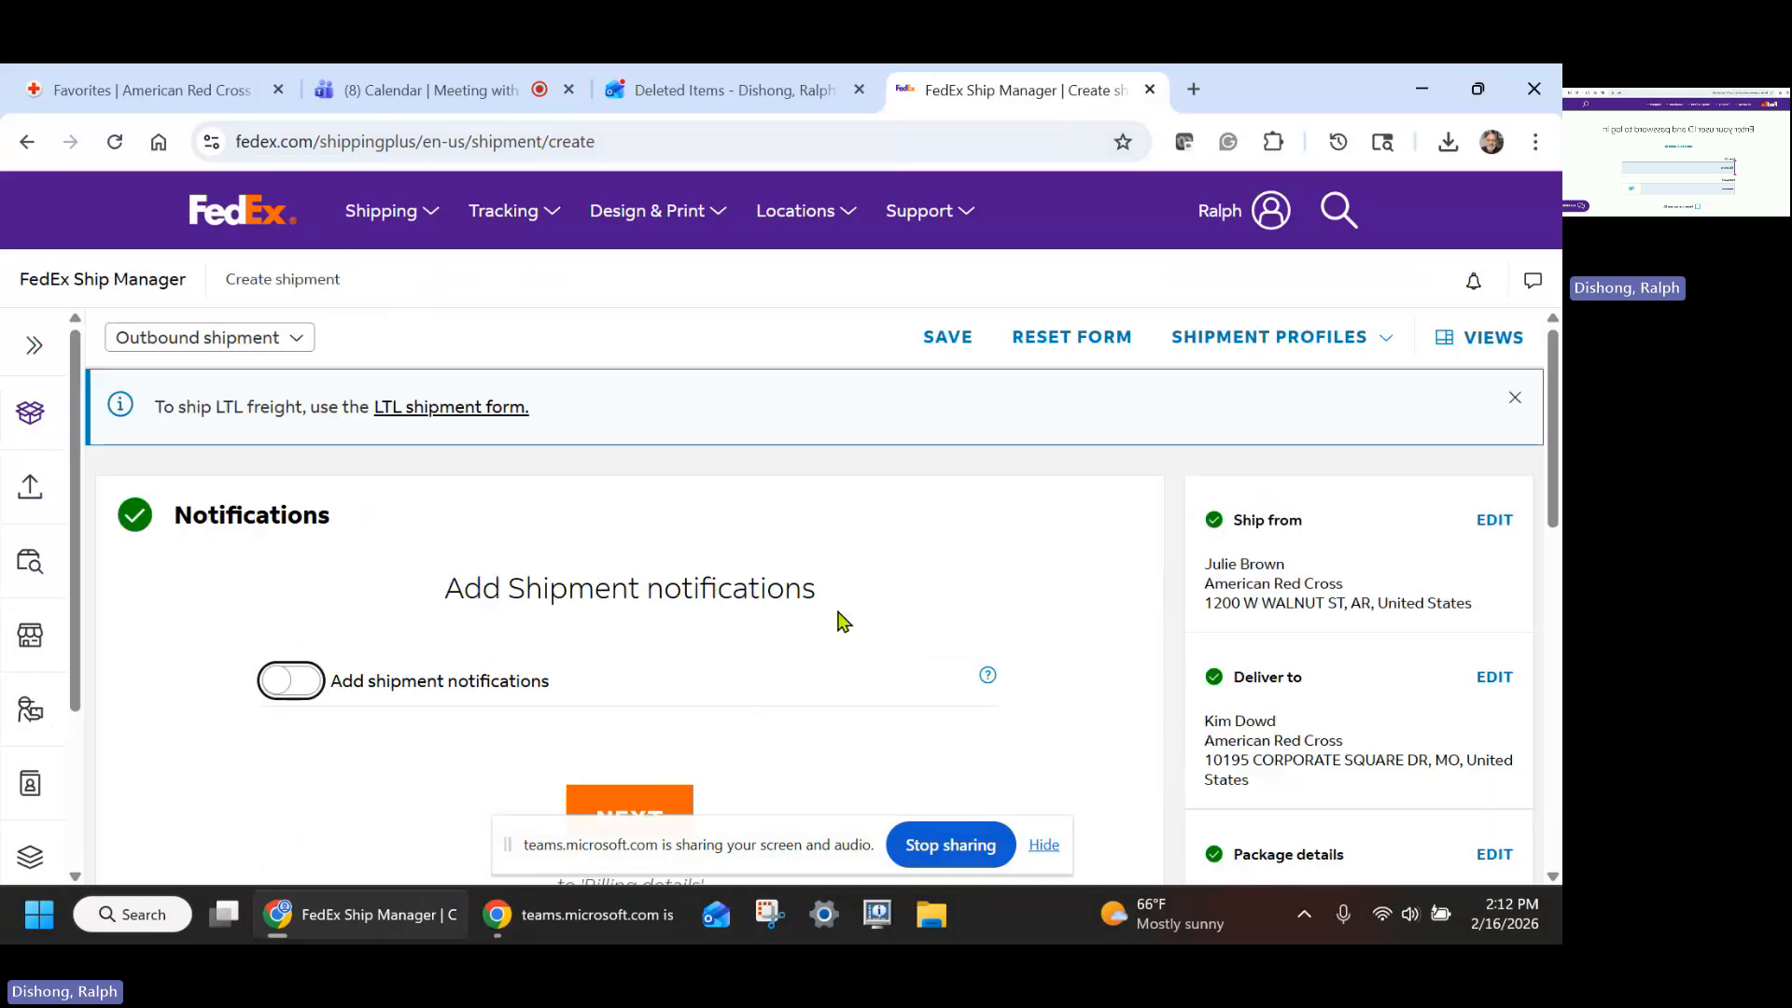
- Continue without shipment notifications, keep billing to My account, and open the shipment summary
{"action": "scroll", "coordinate": [1131, 546], "scroll_direction": "down", "scroll_amount": 2}
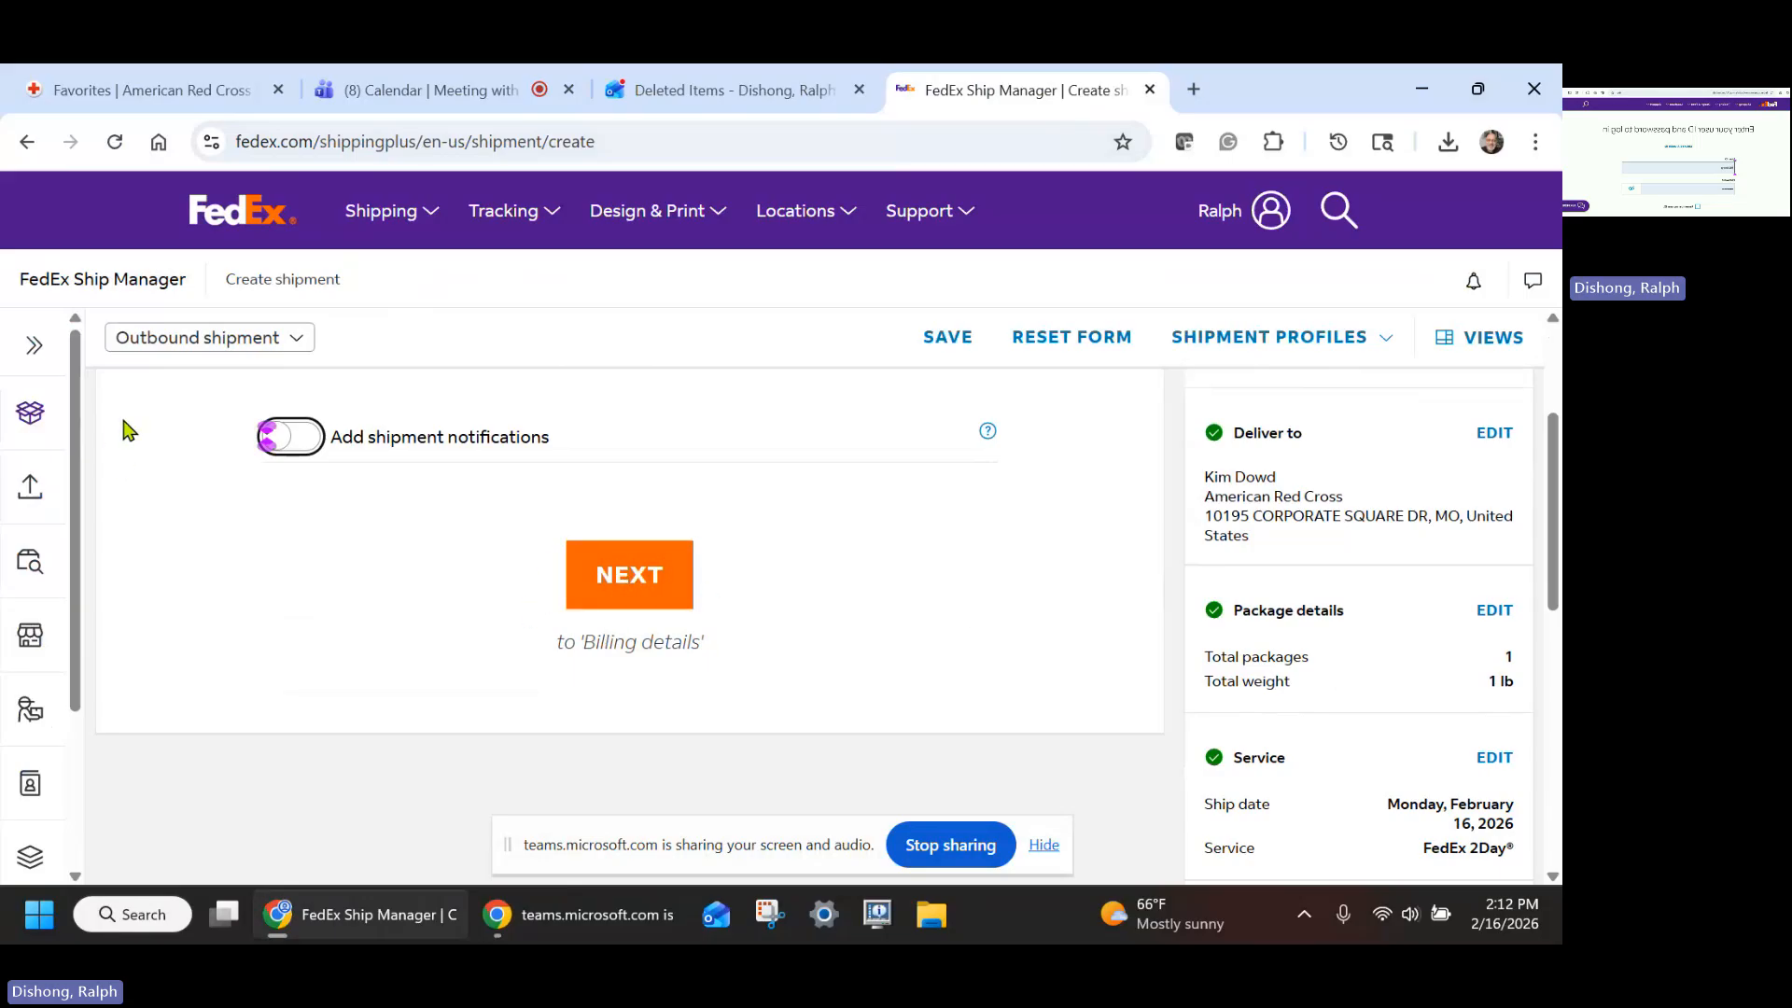
{"action": "left_click", "coordinate": [627, 579]}
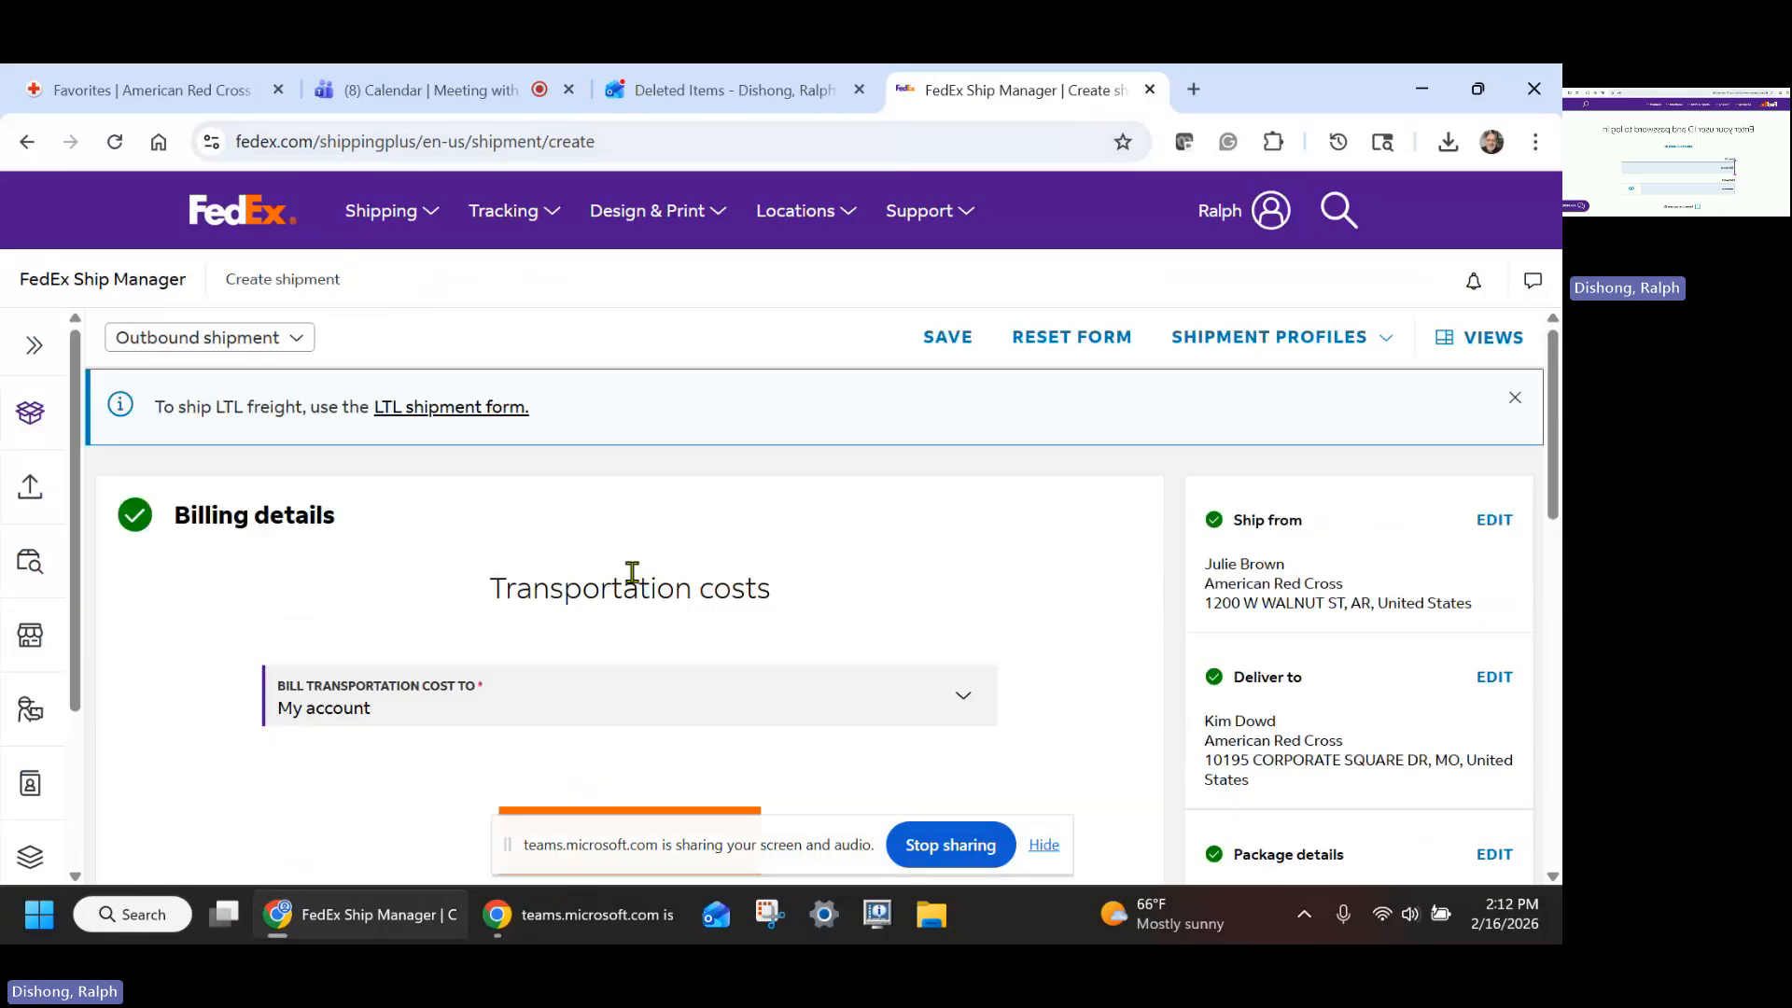
{"action": "scroll", "coordinate": [1139, 578], "scroll_direction": "down", "scroll_amount": 1}
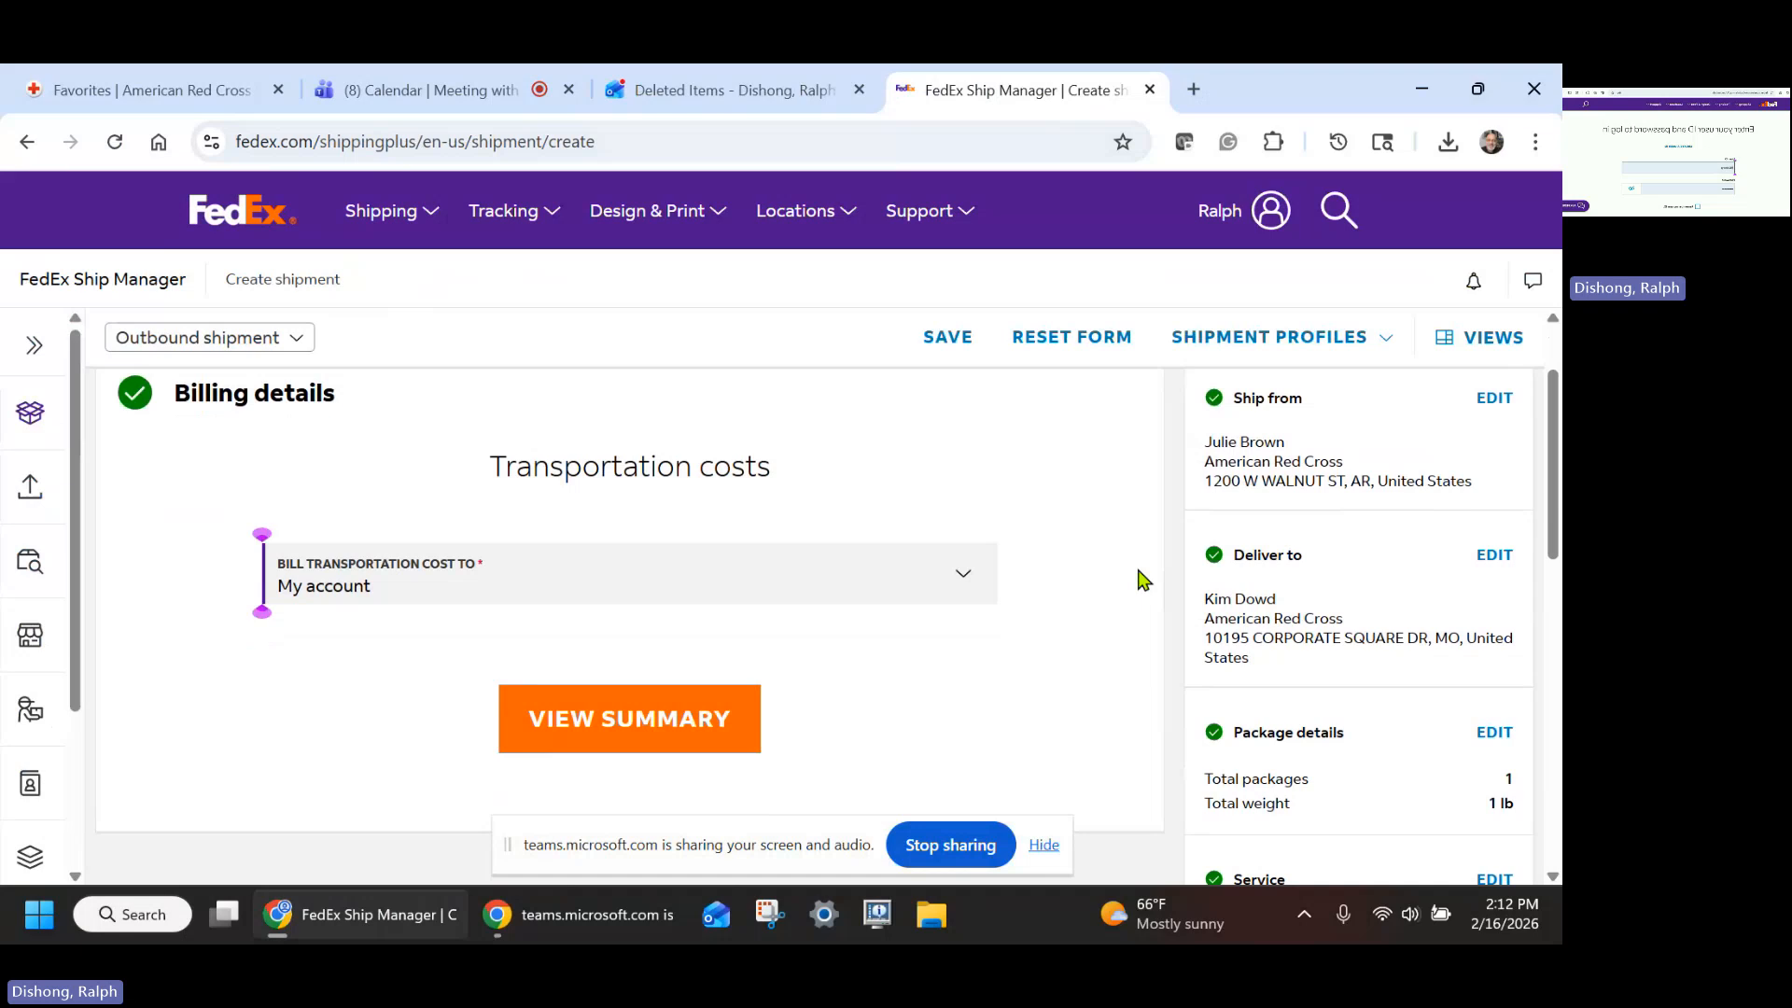
{"action": "scroll", "coordinate": [1138, 578], "scroll_direction": "down", "scroll_amount": 1}
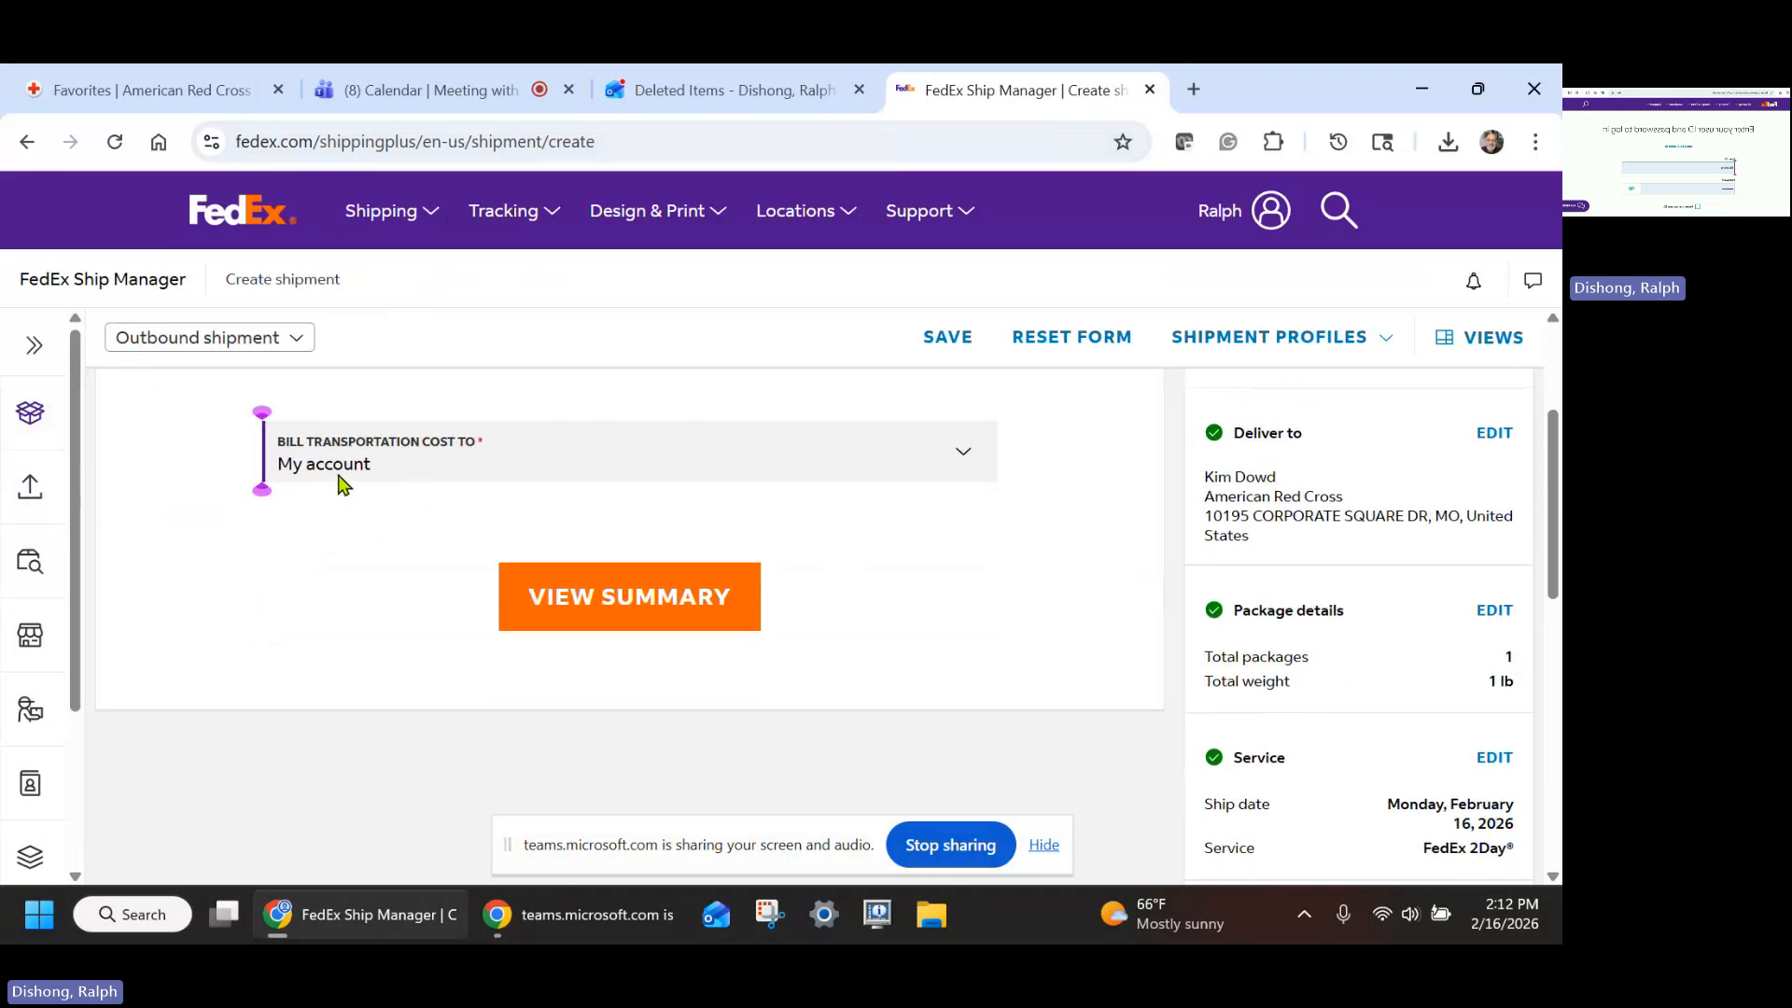
{"action": "left_click", "coordinate": [621, 606]}
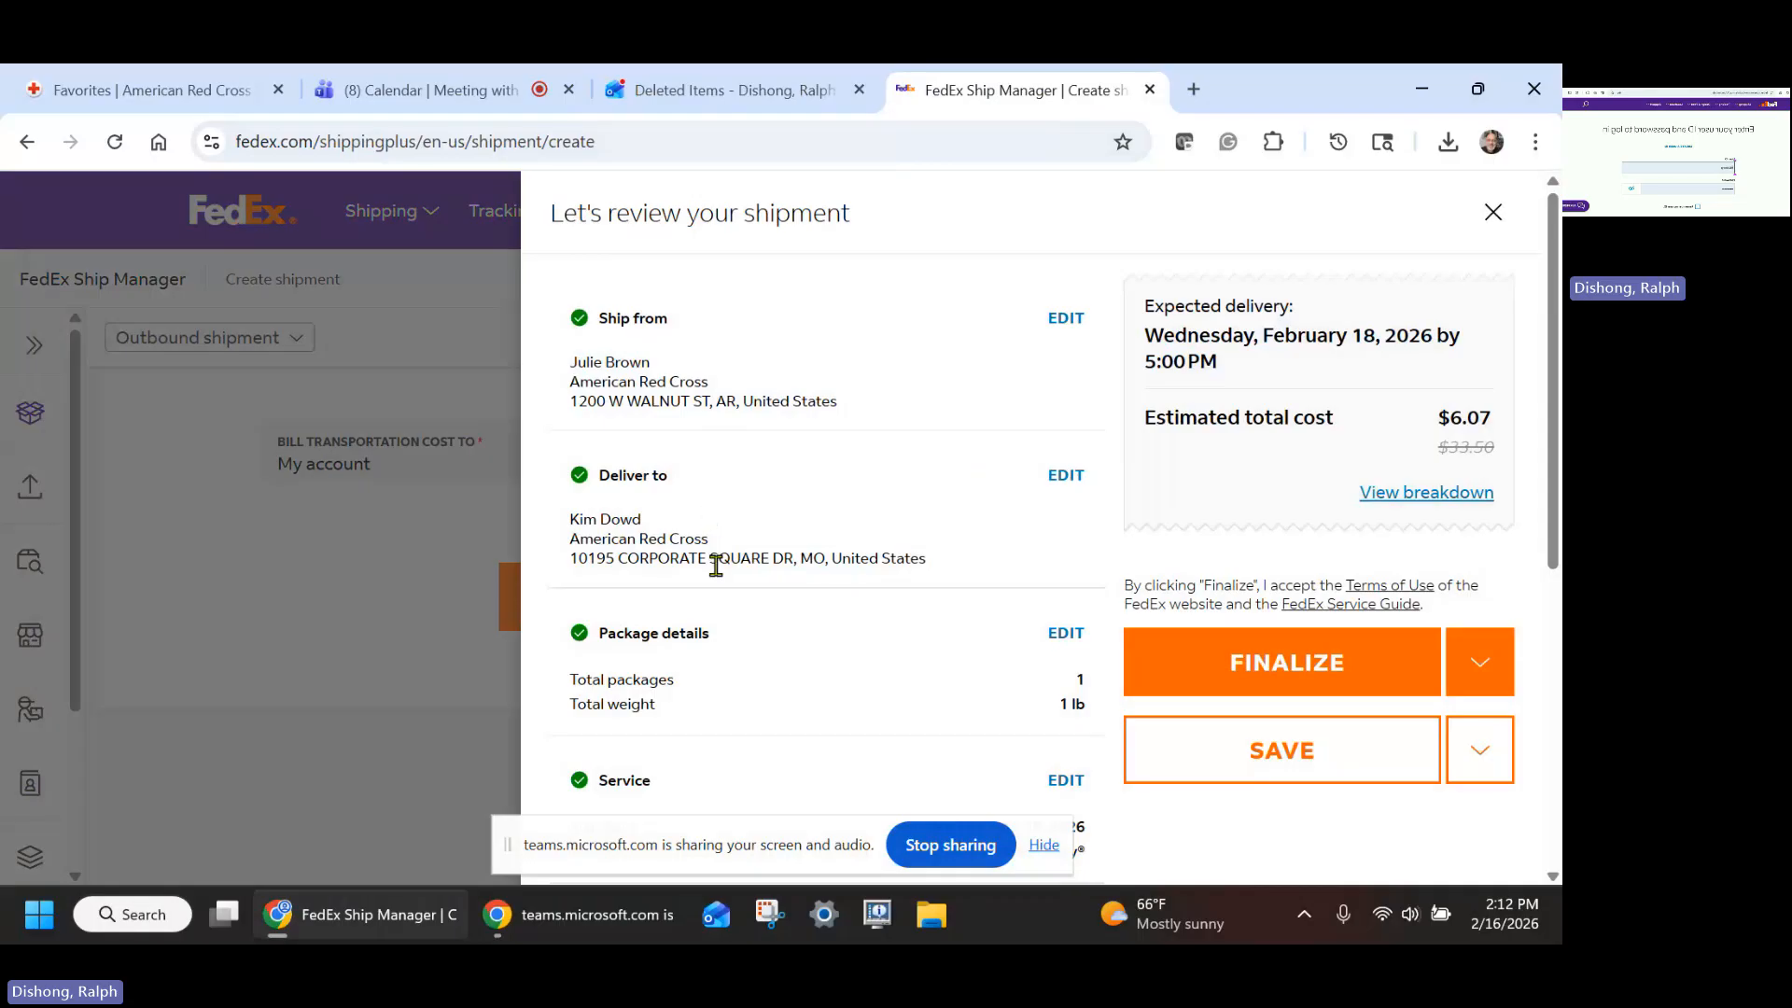
- Review the shipment summary and finalize the shipment
{"action": "scroll", "coordinate": [712, 813], "scroll_direction": "down", "scroll_amount": 2}
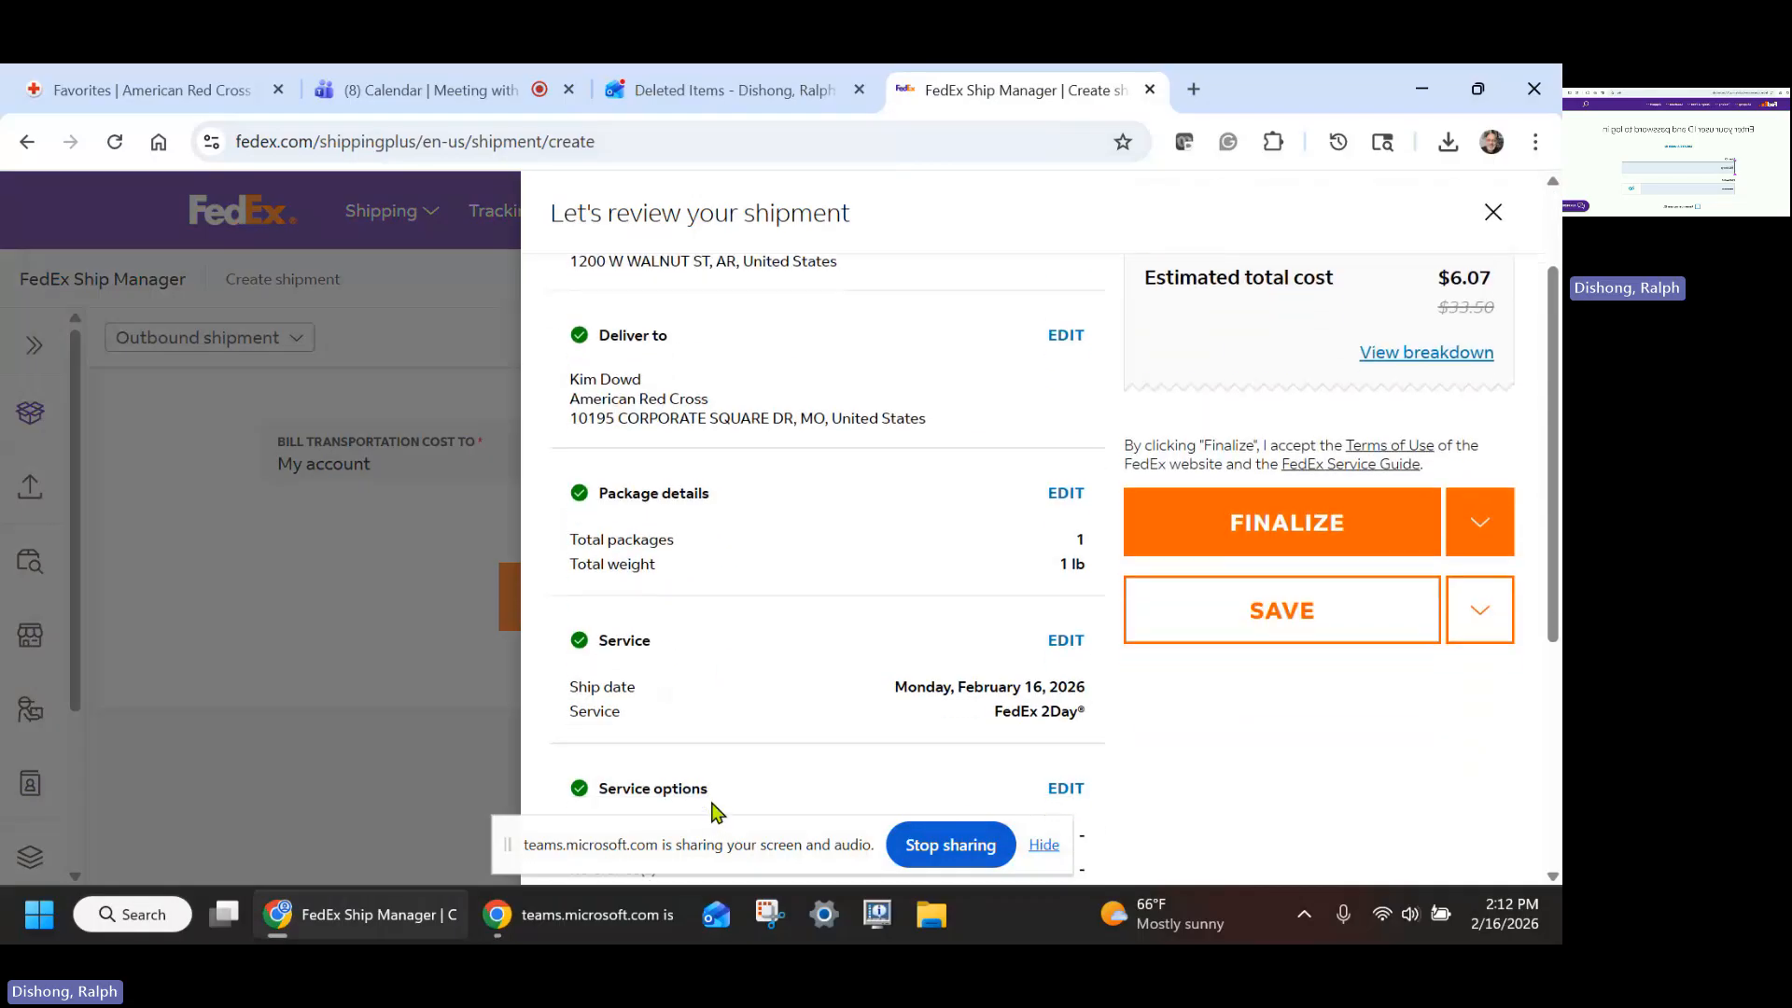
{"action": "scroll", "coordinate": [872, 744], "scroll_direction": "up", "scroll_amount": 2}
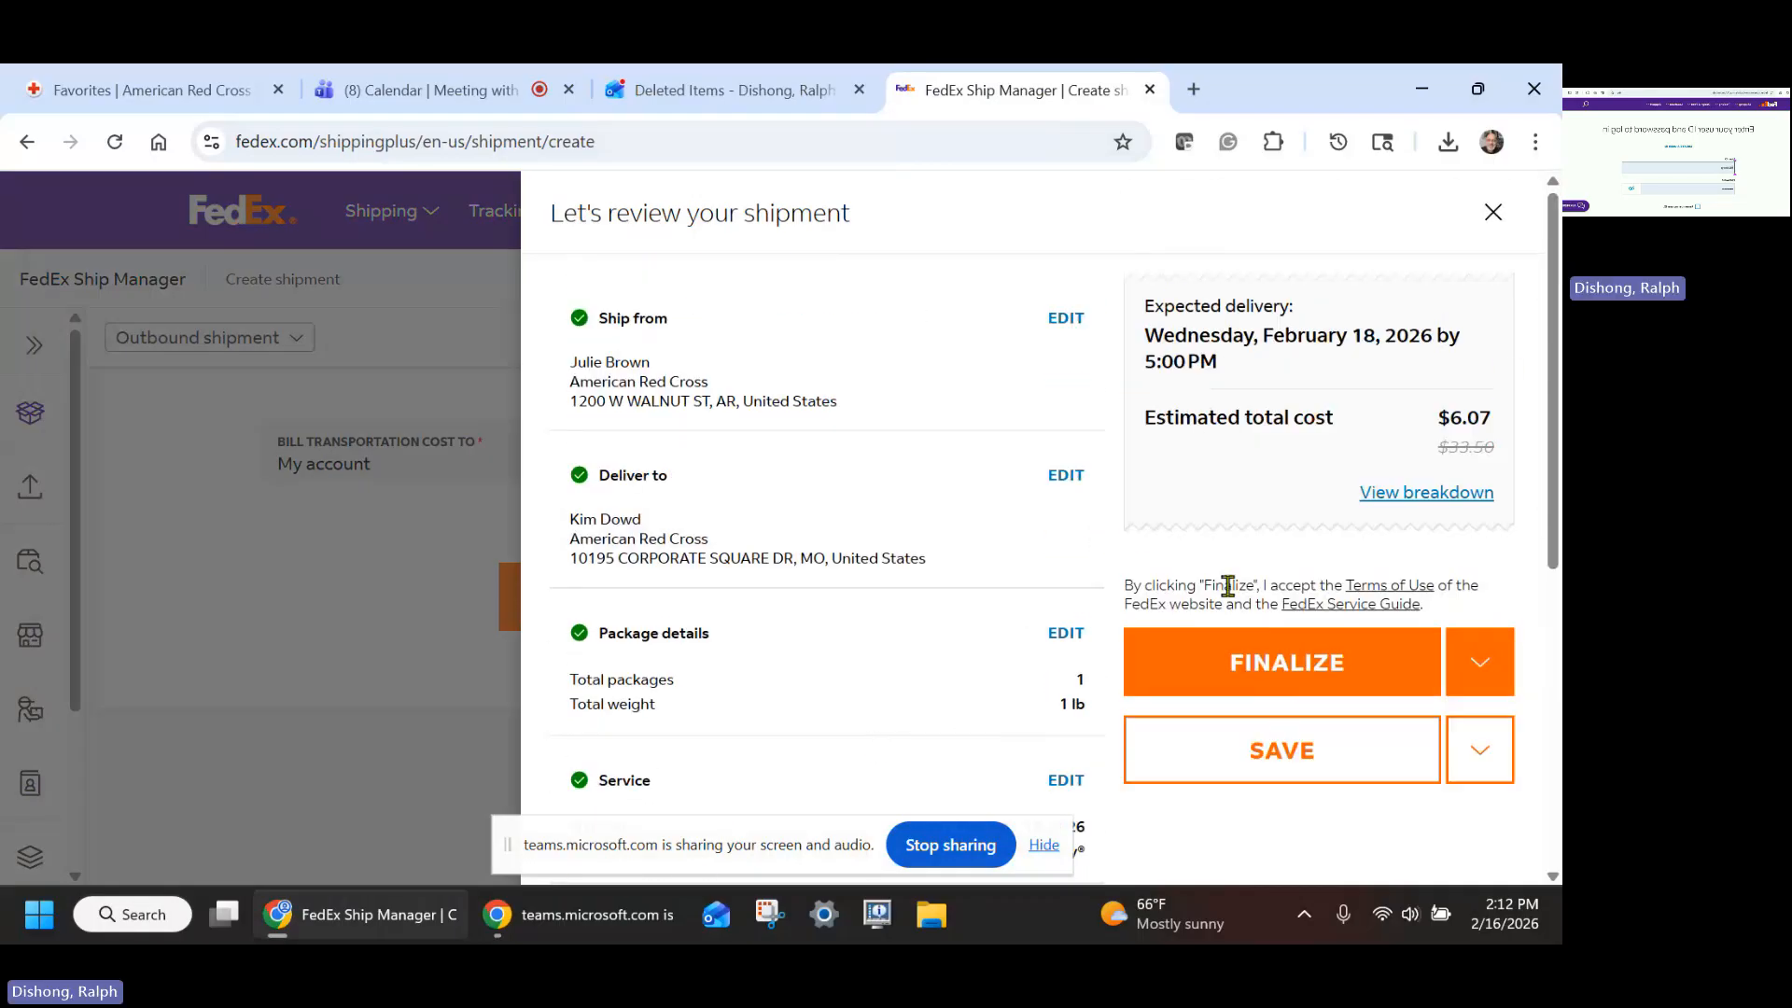
{"action": "left_click", "coordinate": [1307, 665]}
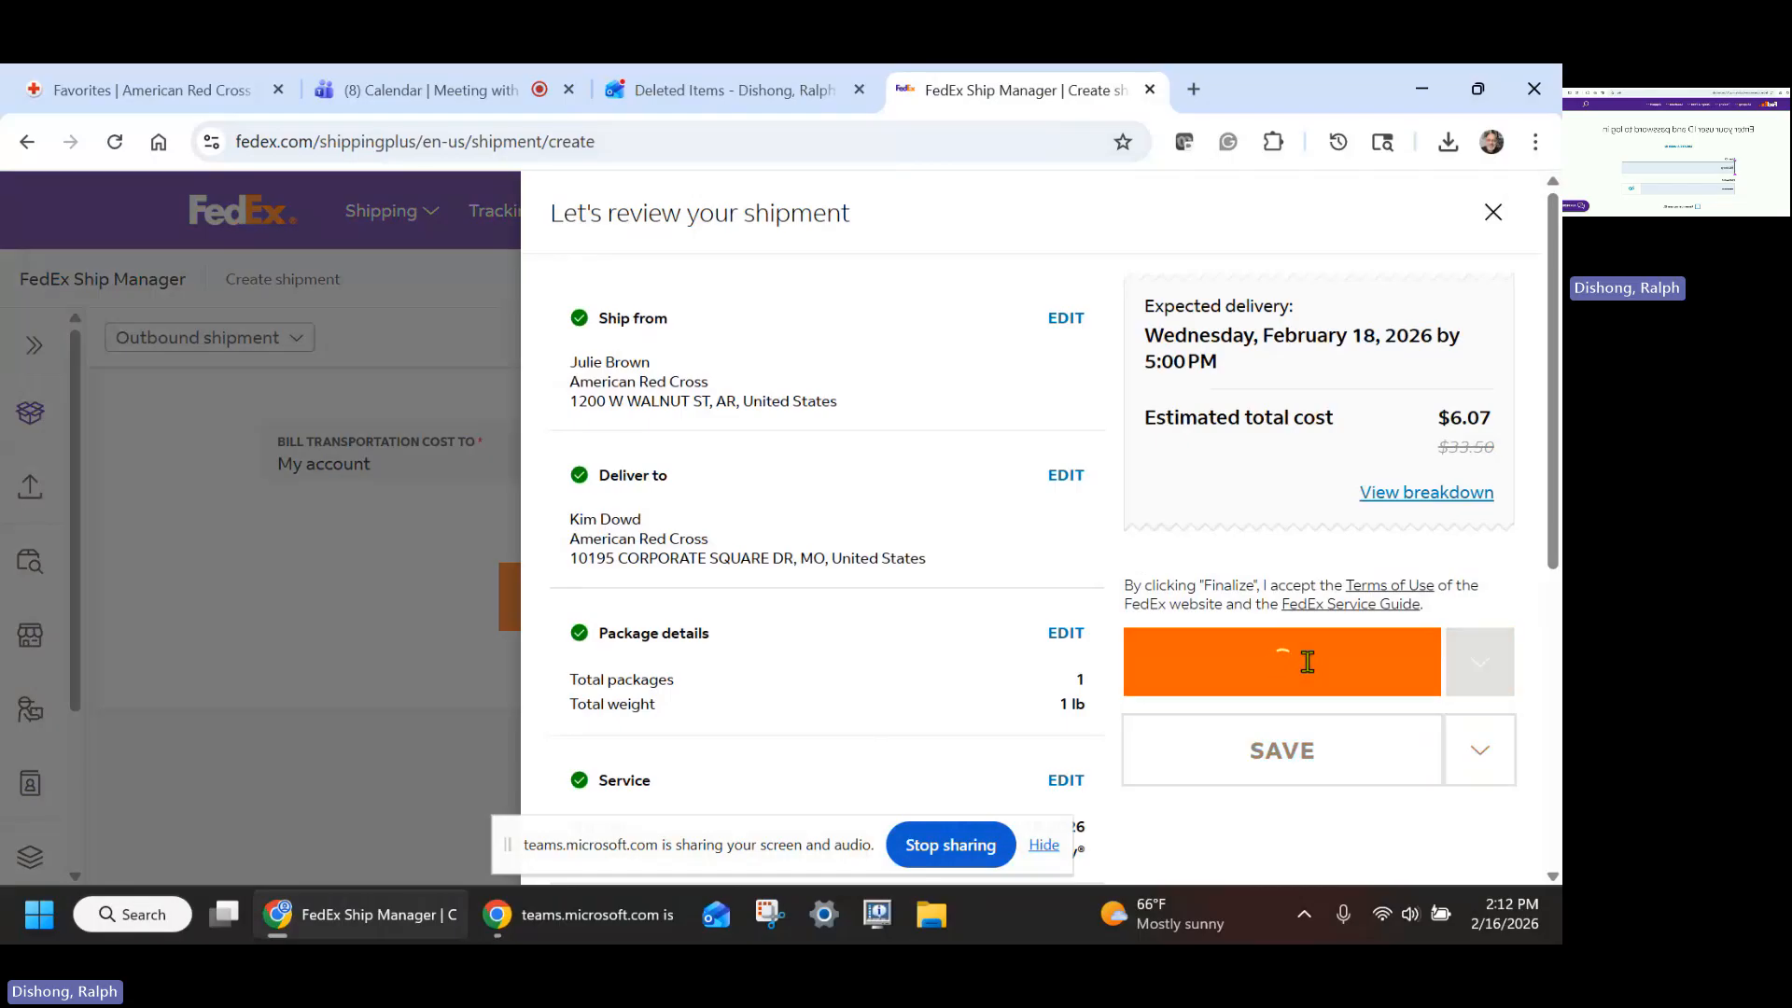
- Download the shipping label PDF for the finalized shipment
{"action": "scroll", "coordinate": [770, 461], "scroll_direction": "down", "scroll_amount": 3}
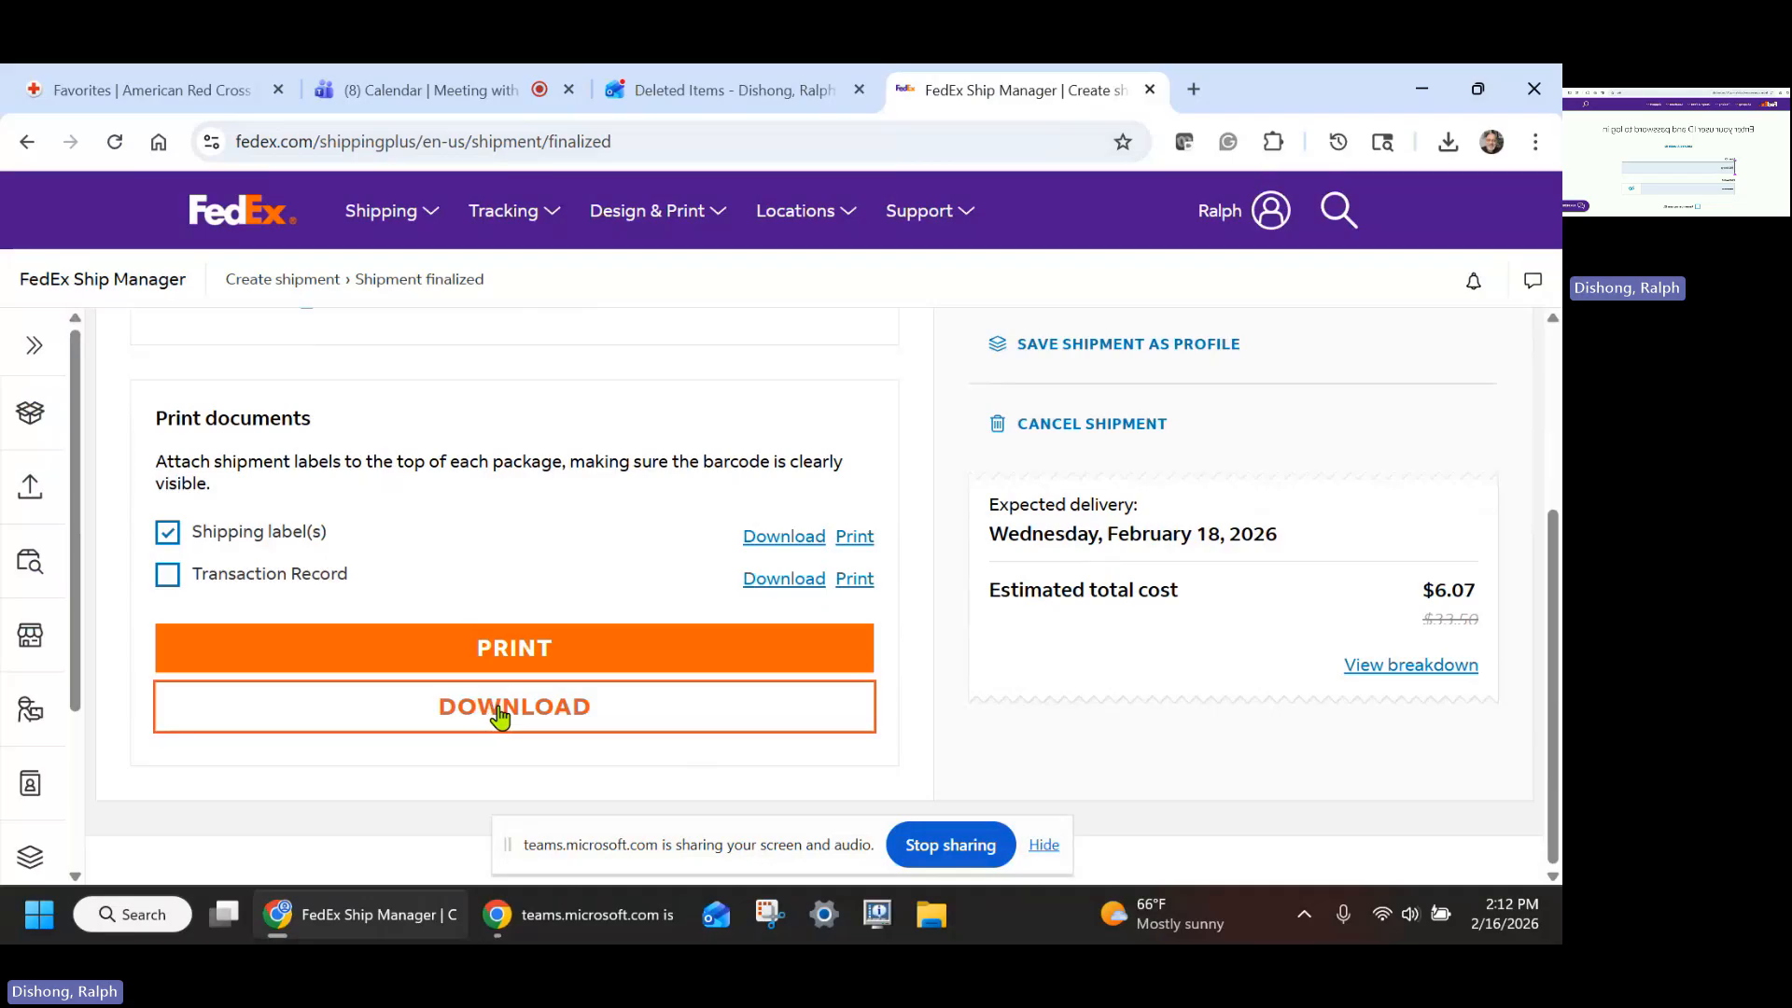
{"action": "left_click", "coordinate": [495, 712]}
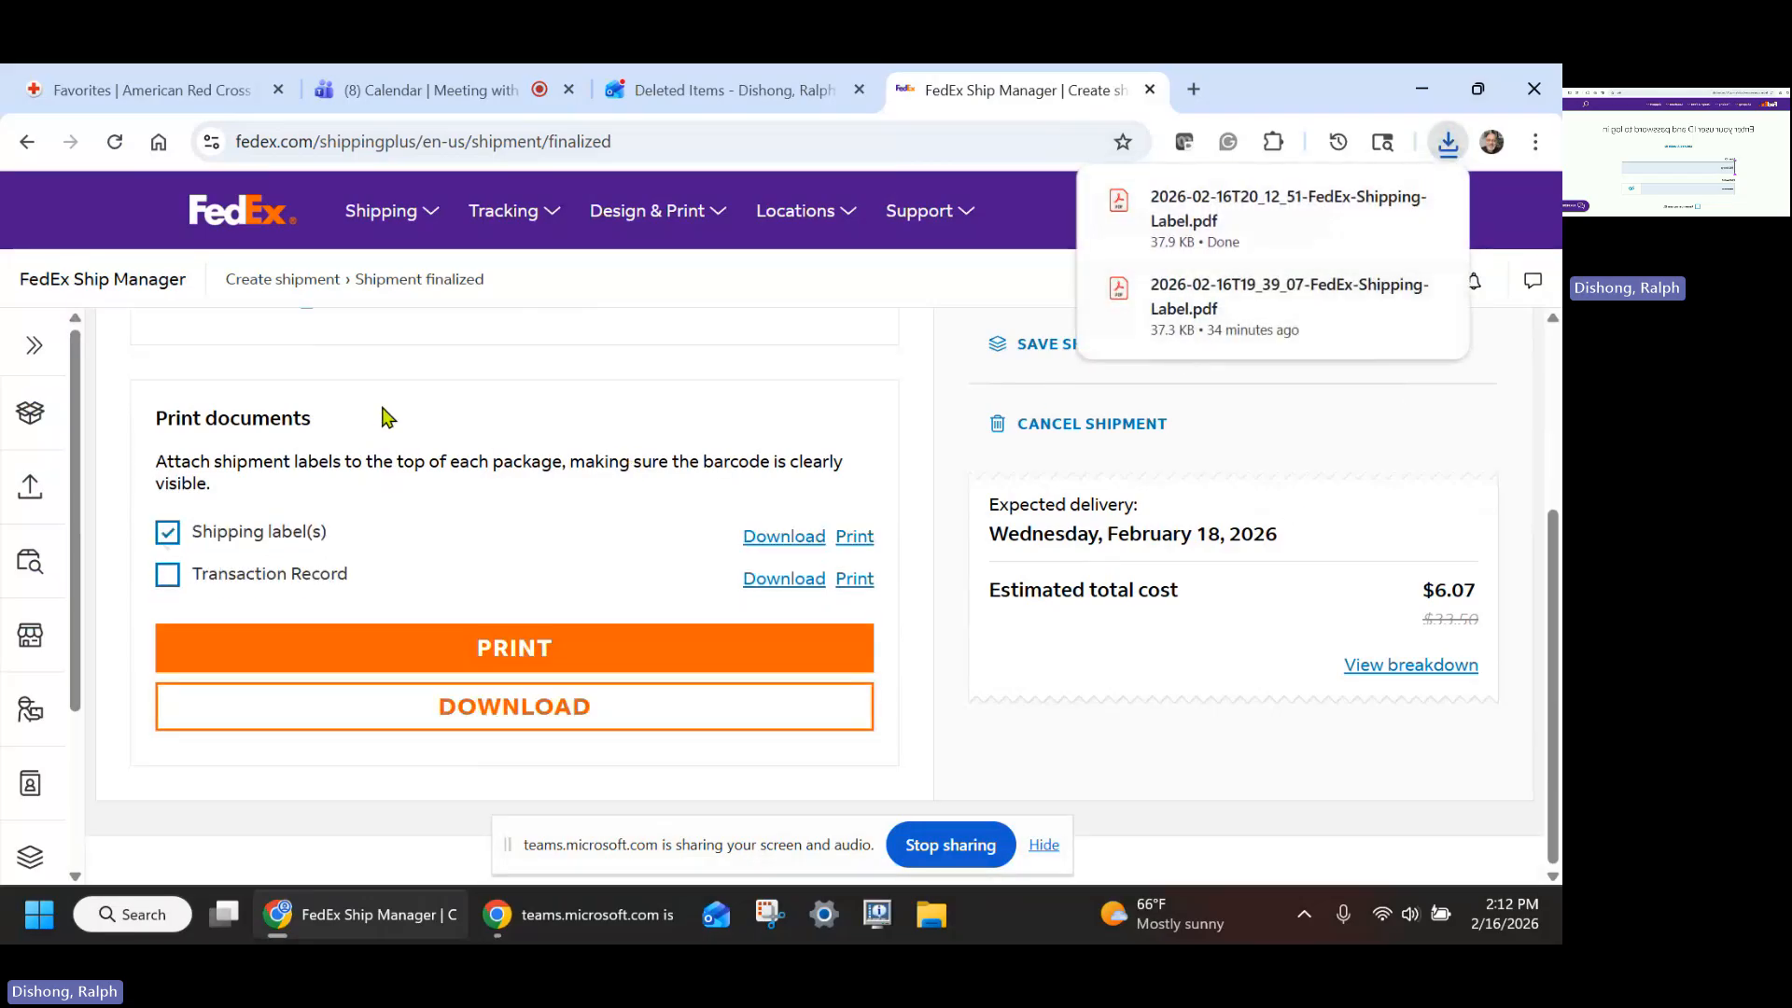
- Forward the shipping-request email to the sender, picking her from the suggested contacts
{"action": "left_click", "coordinate": [709, 94]}
{"action": "scroll", "coordinate": [1101, 740], "scroll_direction": "up", "scroll_amount": 3}
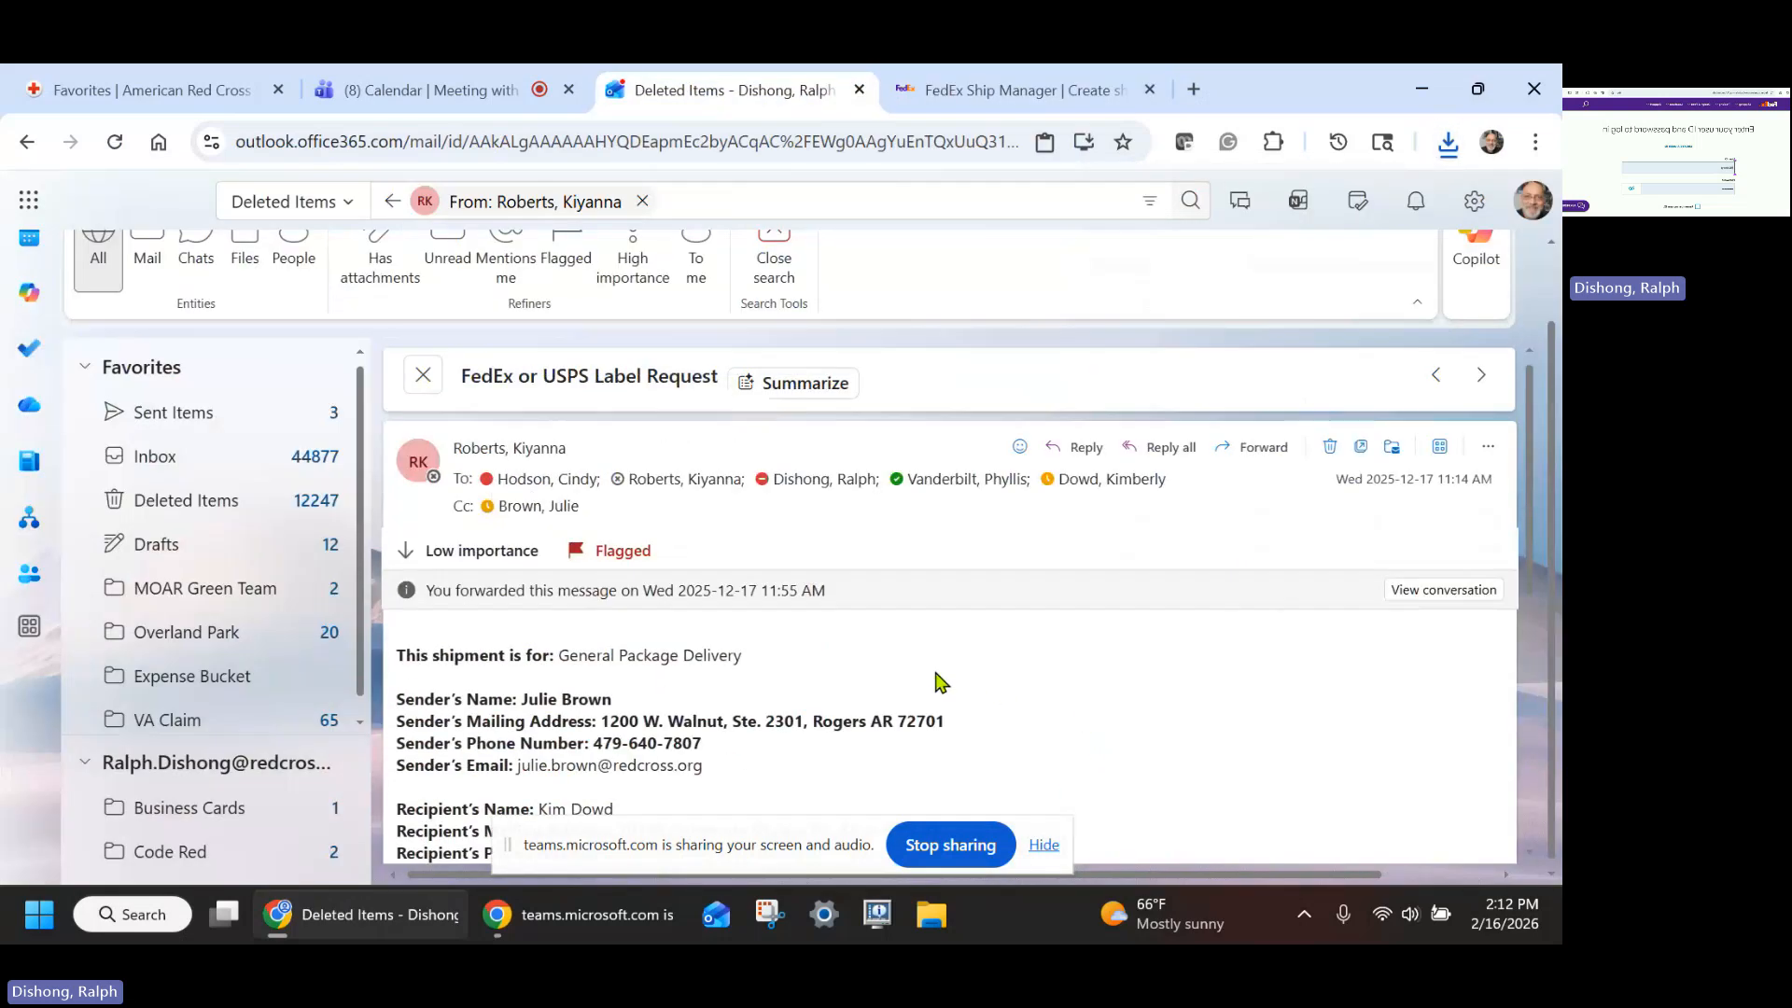
{"action": "left_click", "coordinate": [1259, 448]}
{"action": "left_click", "coordinate": [887, 425]}
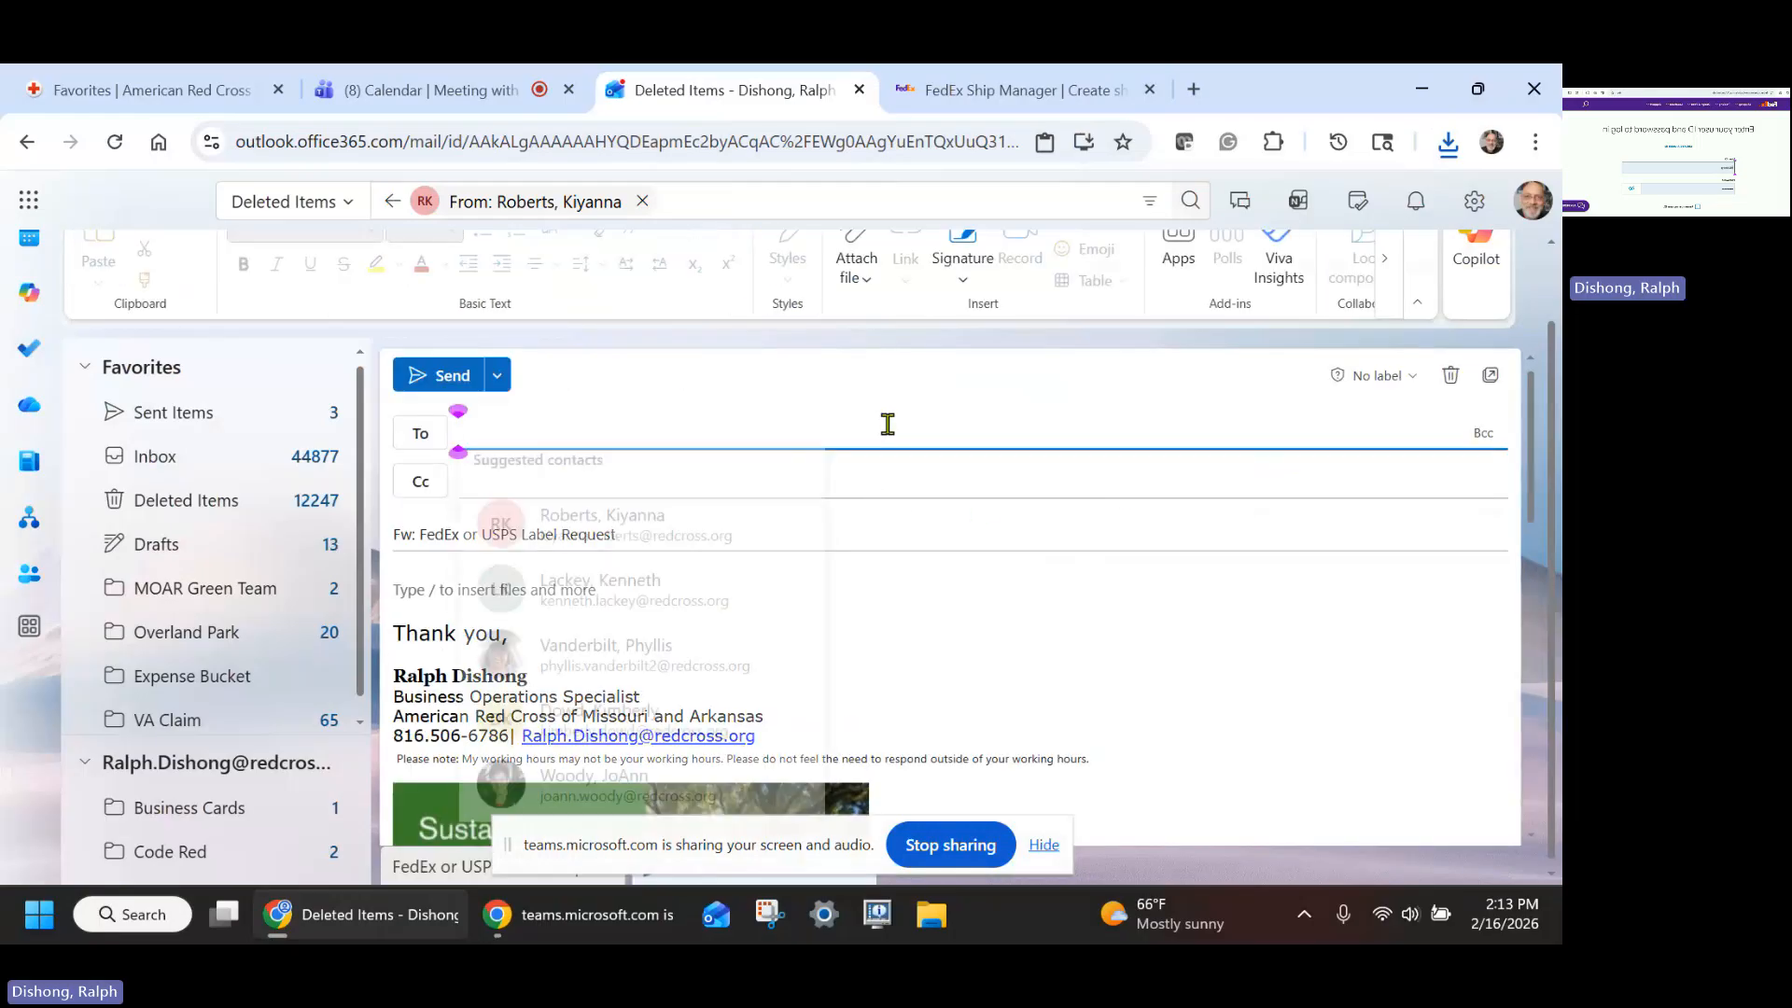
{"action": "type", "text": "juli"}
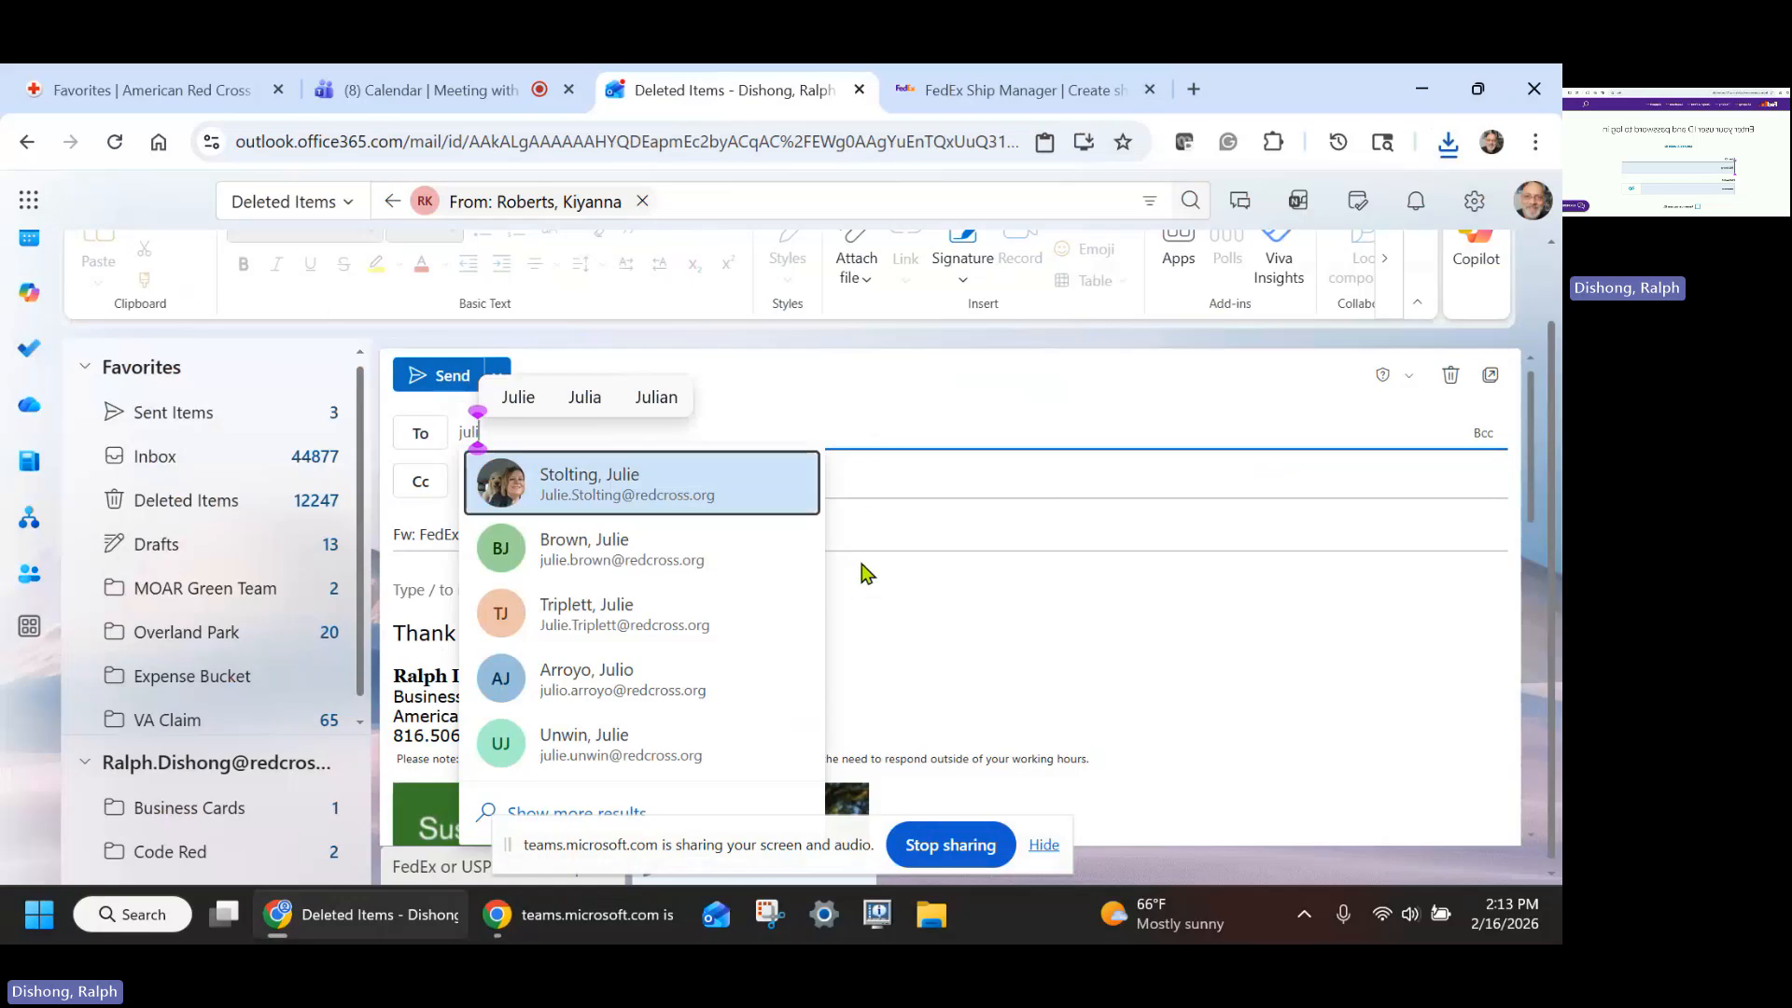
{"action": "left_click", "coordinate": [620, 565]}
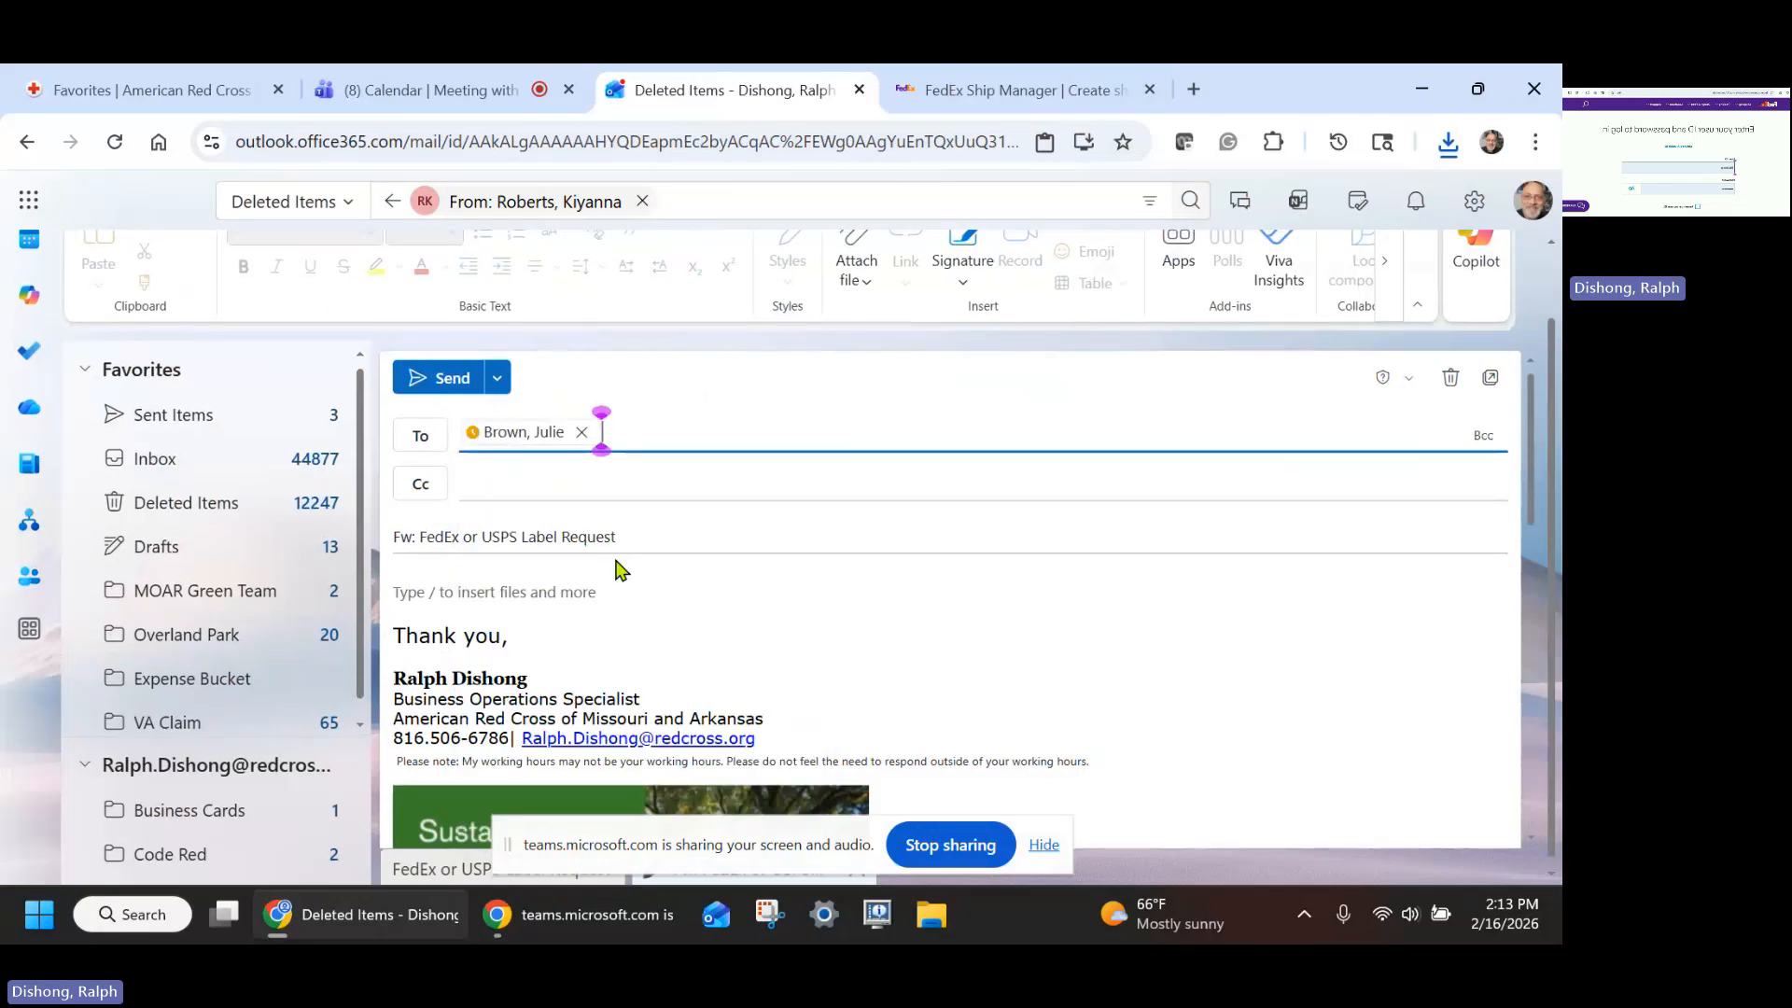
- Attach the downloaded 2026-02-16T20_12_51-FedEx-Shipping-Label PDF to the forwarded email
{"action": "left_click", "coordinate": [851, 278]}
{"action": "left_click", "coordinate": [681, 327]}
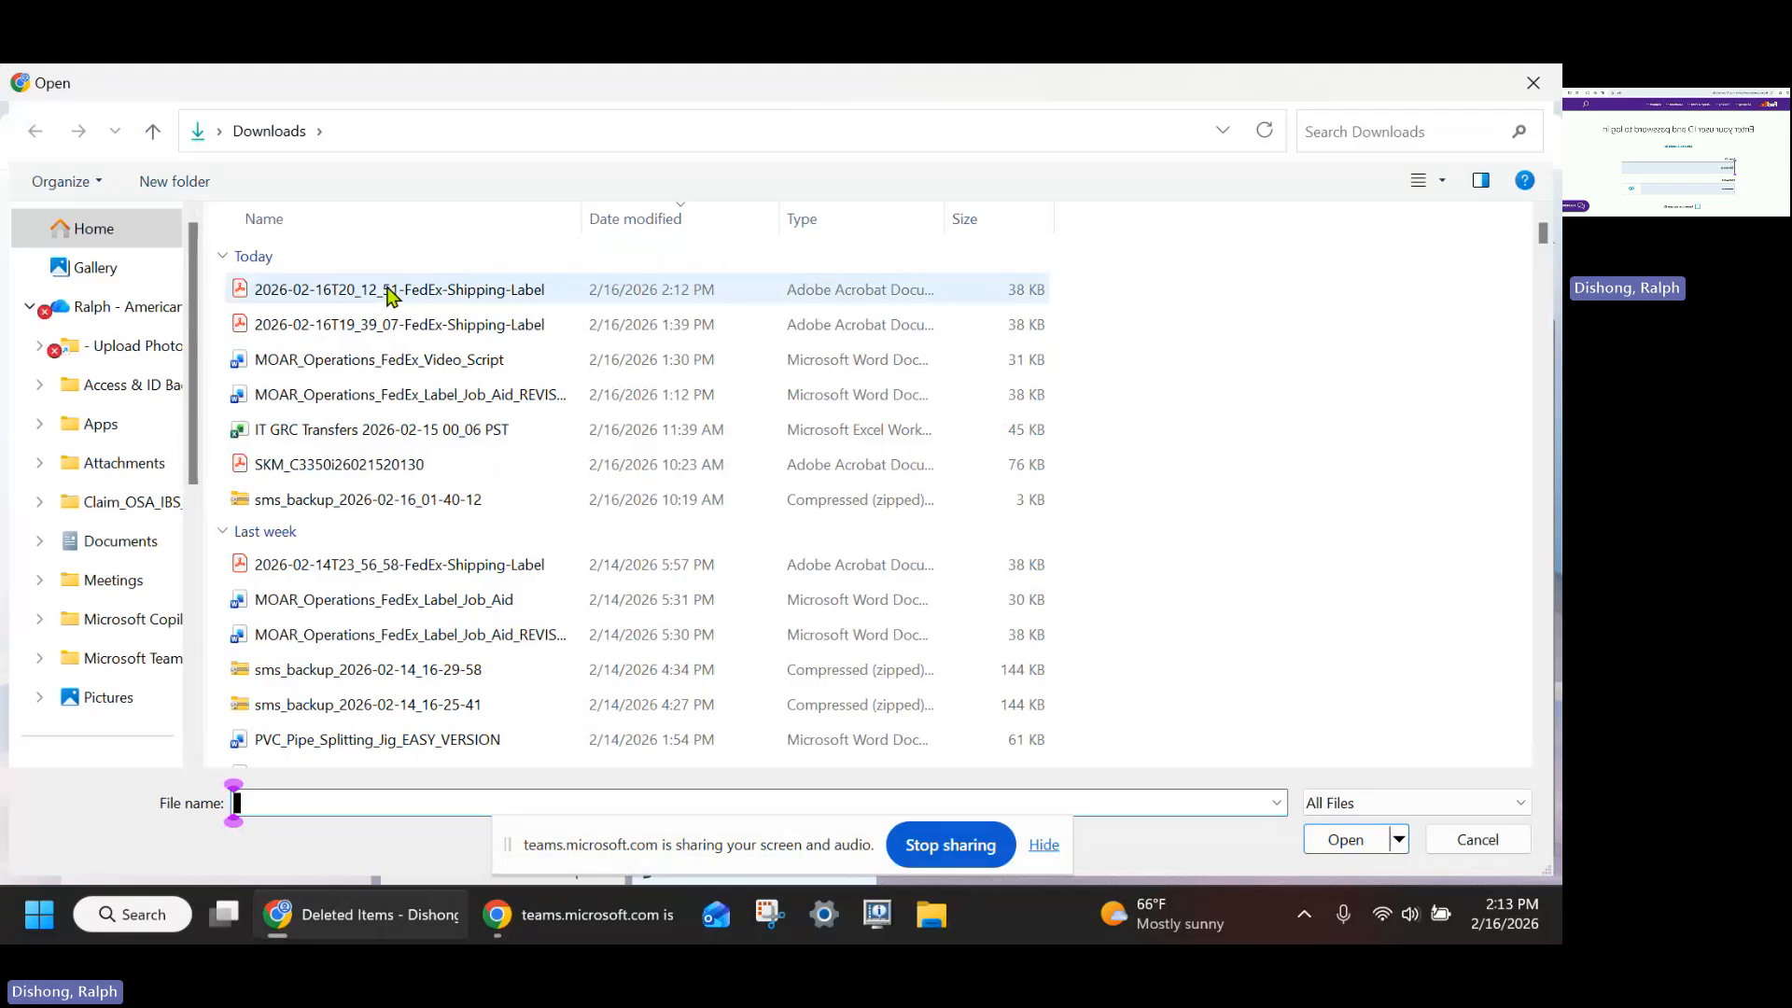
{"action": "double_click", "coordinate": [390, 292]}
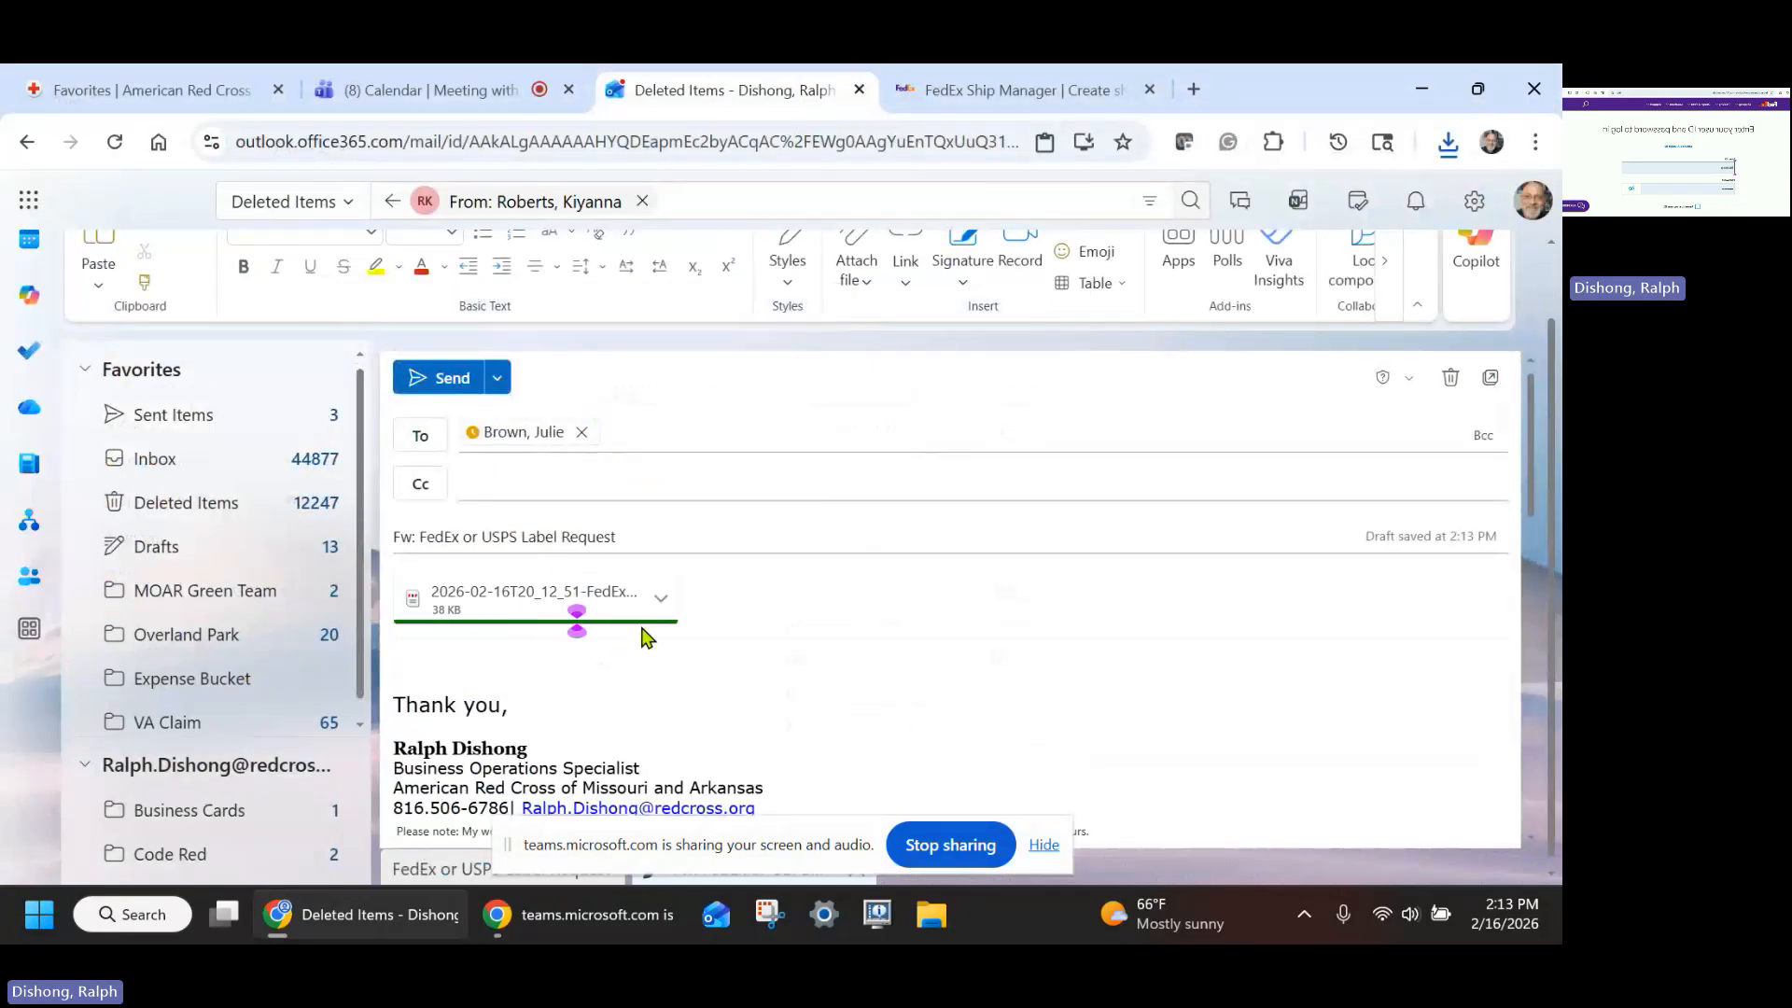
- Preview the attached FedEx shipping label PDF, scroll through it, and close the preview
{"action": "left_click", "coordinate": [661, 597]}
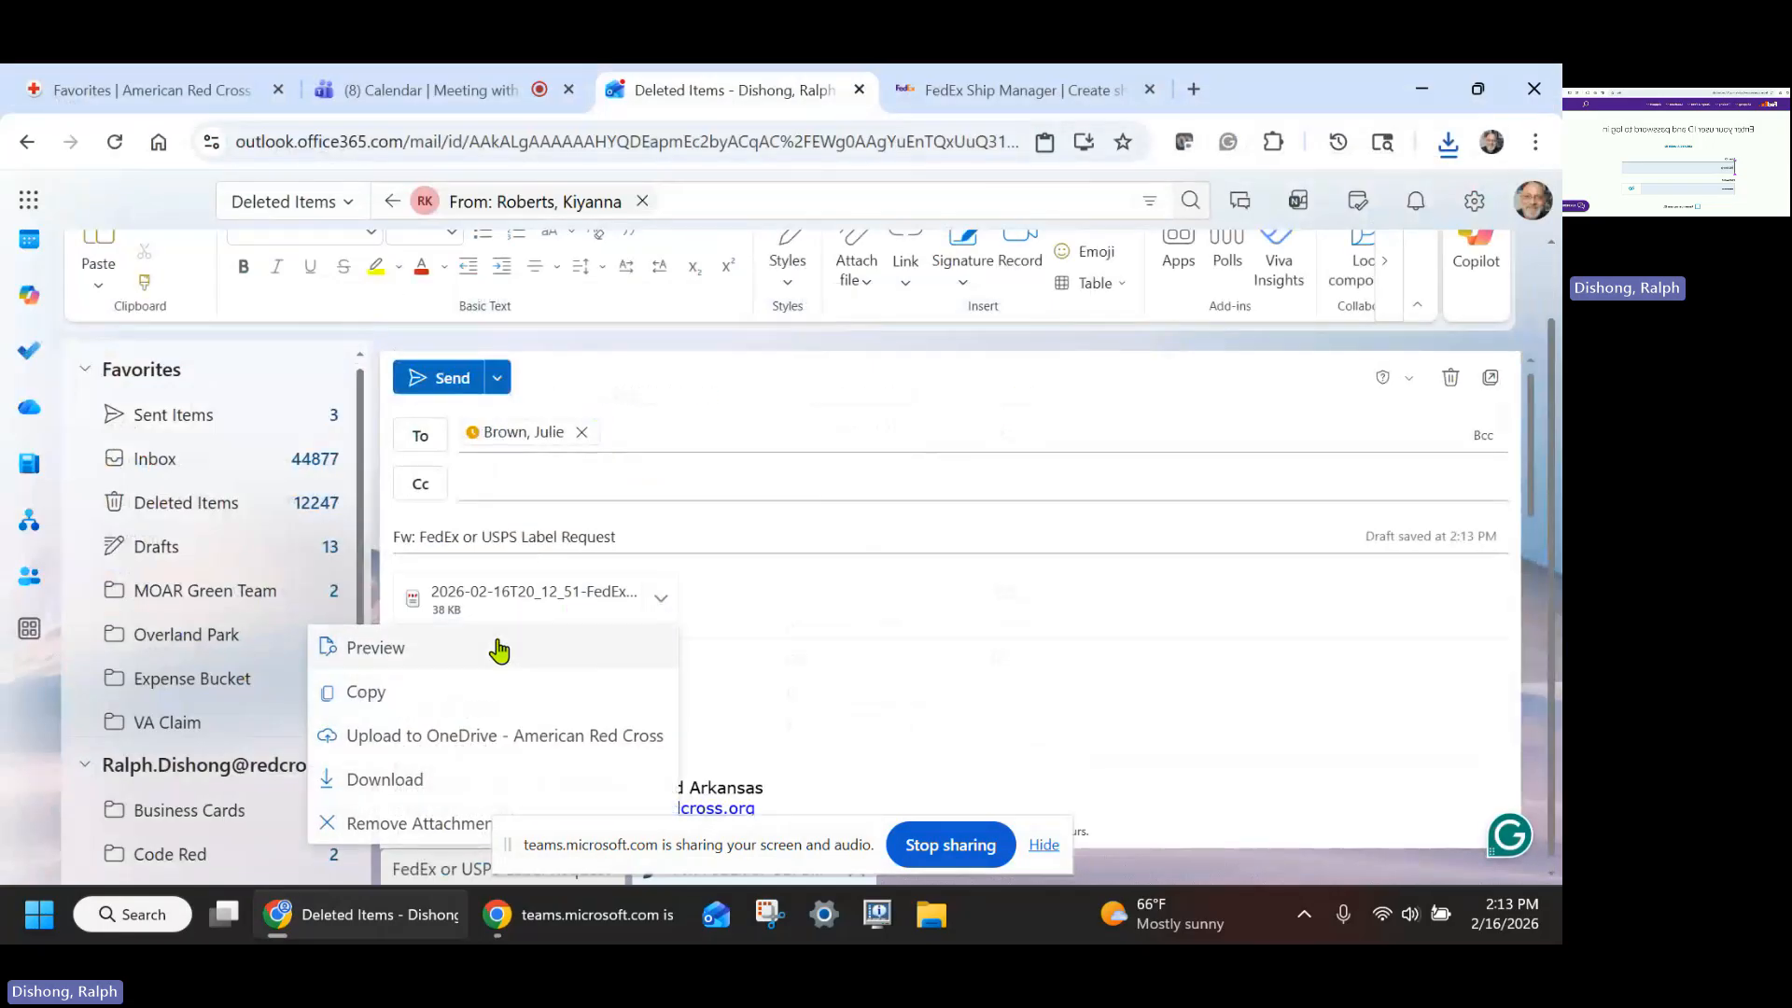
{"action": "left_click", "coordinate": [416, 664]}
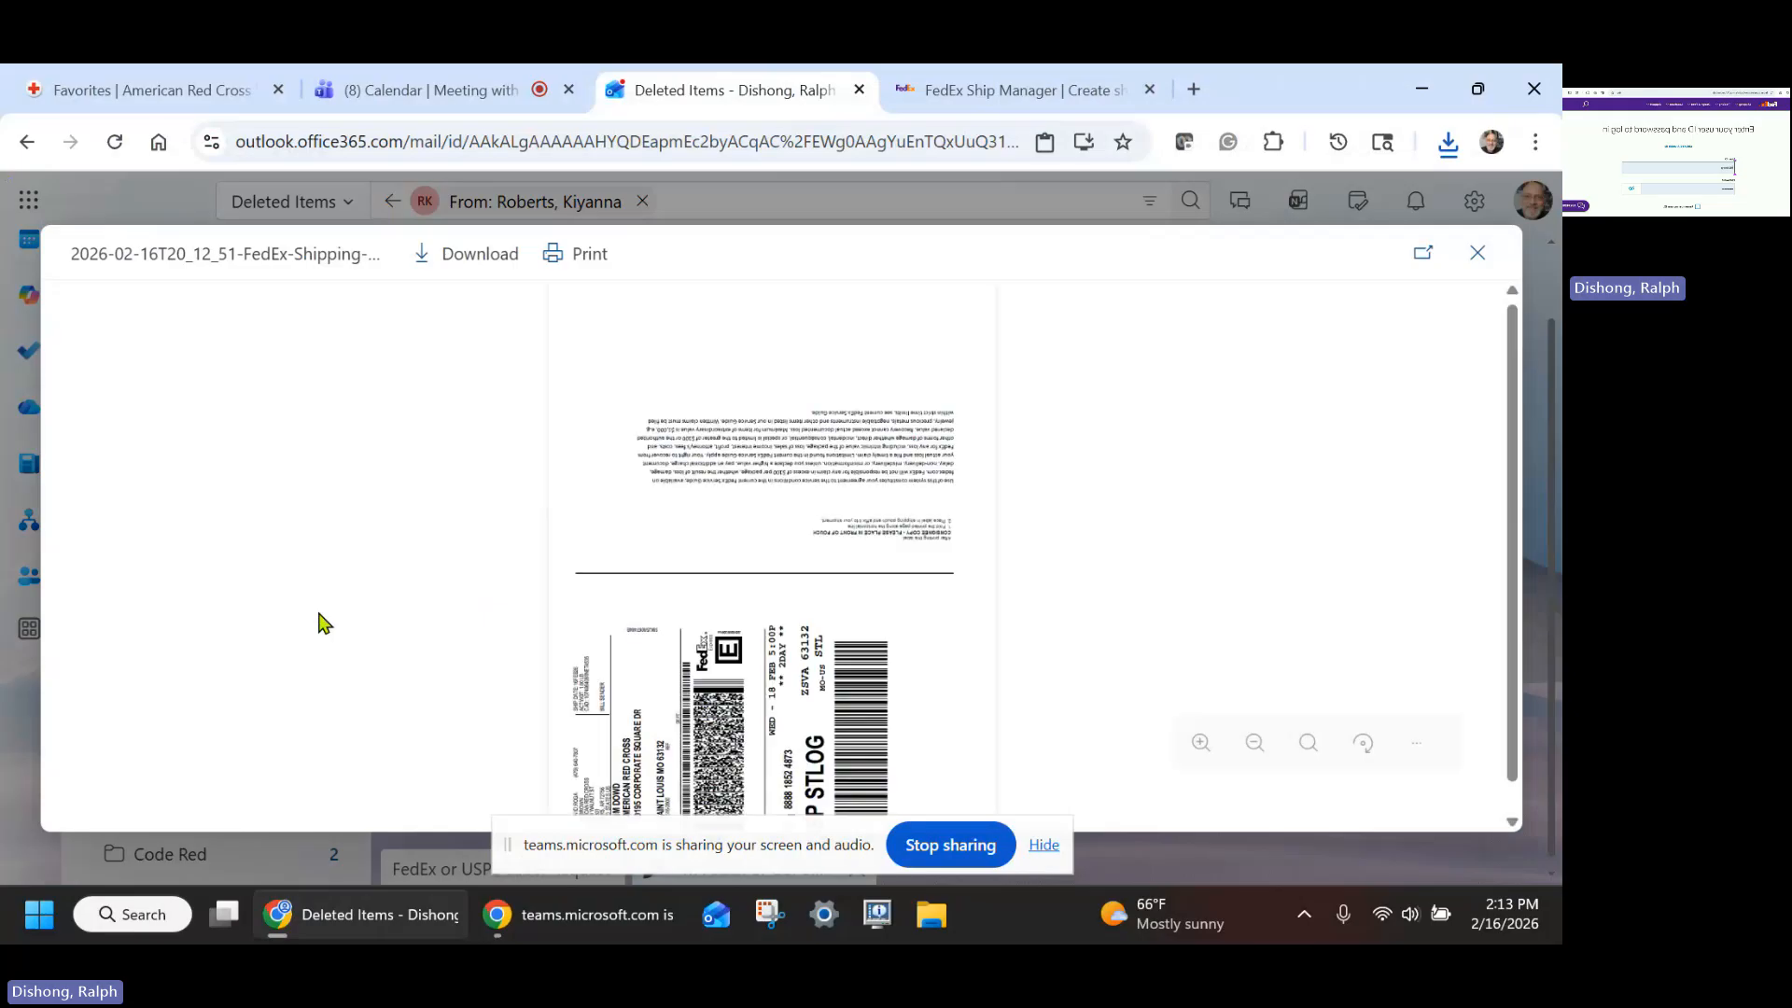
{"action": "scroll", "coordinate": [554, 642], "scroll_direction": "down", "scroll_amount": 1}
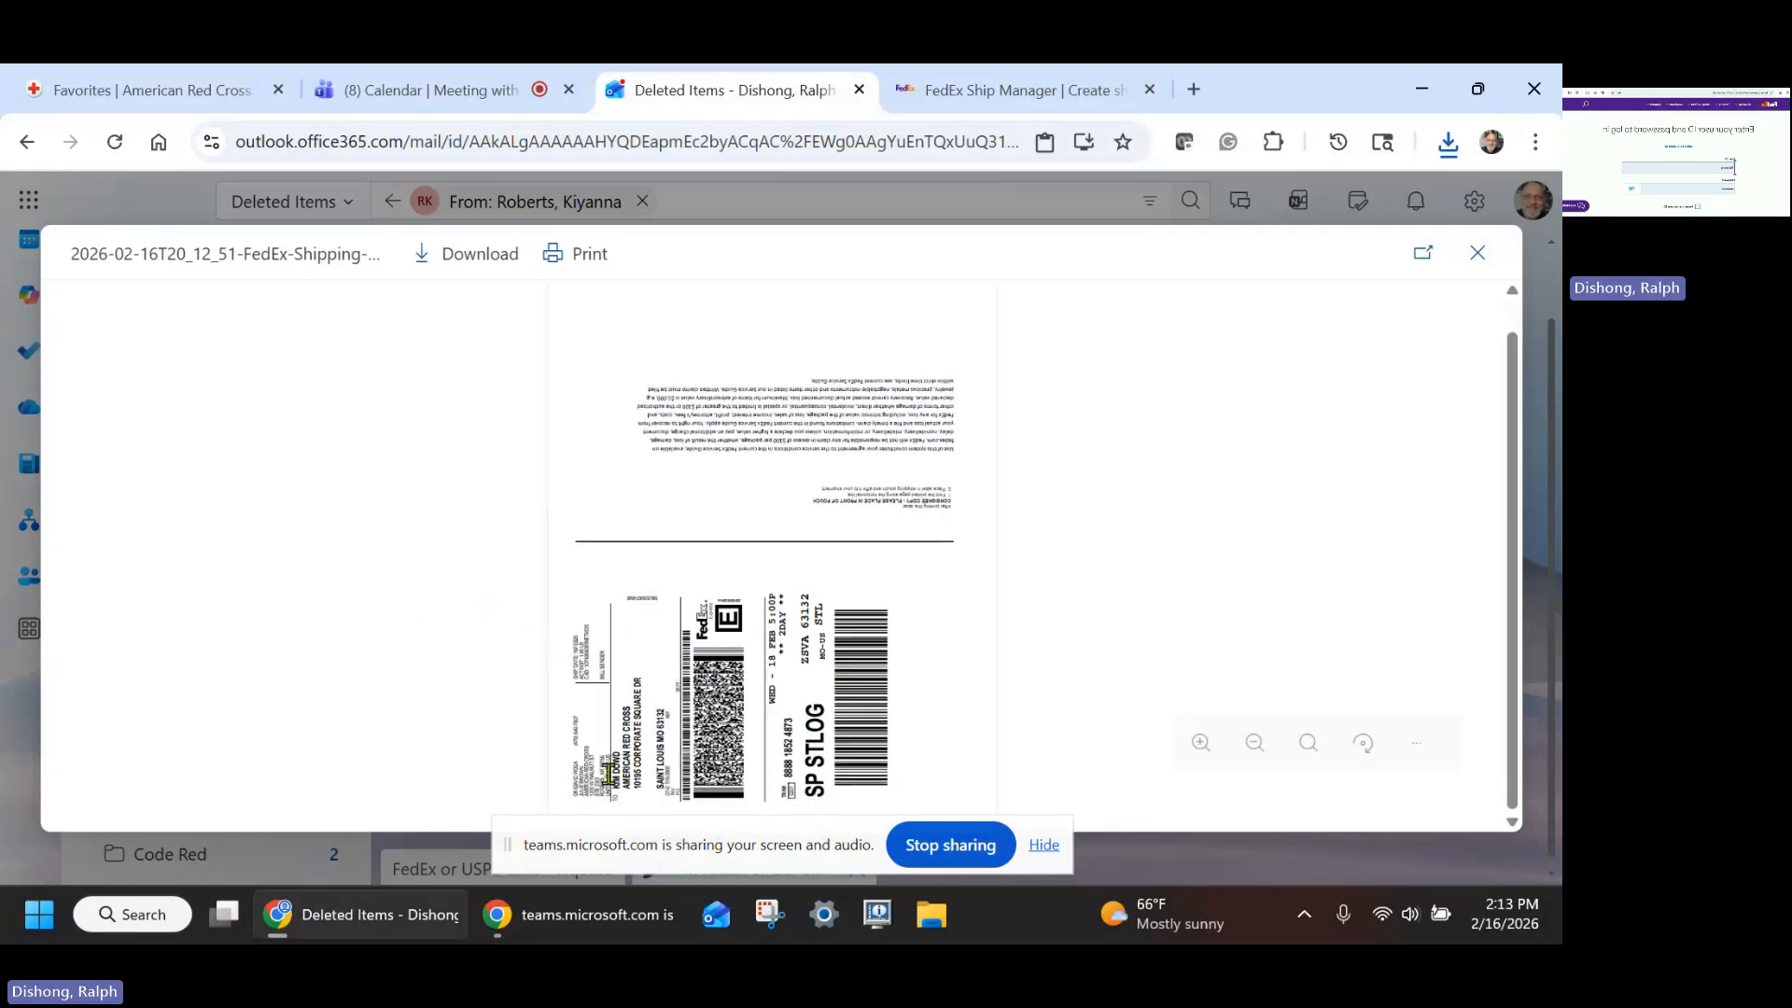
{"action": "scroll", "coordinate": [608, 774], "scroll_direction": "up", "scroll_amount": 2, "text": "ctrl"}
{"action": "scroll", "coordinate": [1079, 720], "scroll_direction": "down", "scroll_amount": 2}
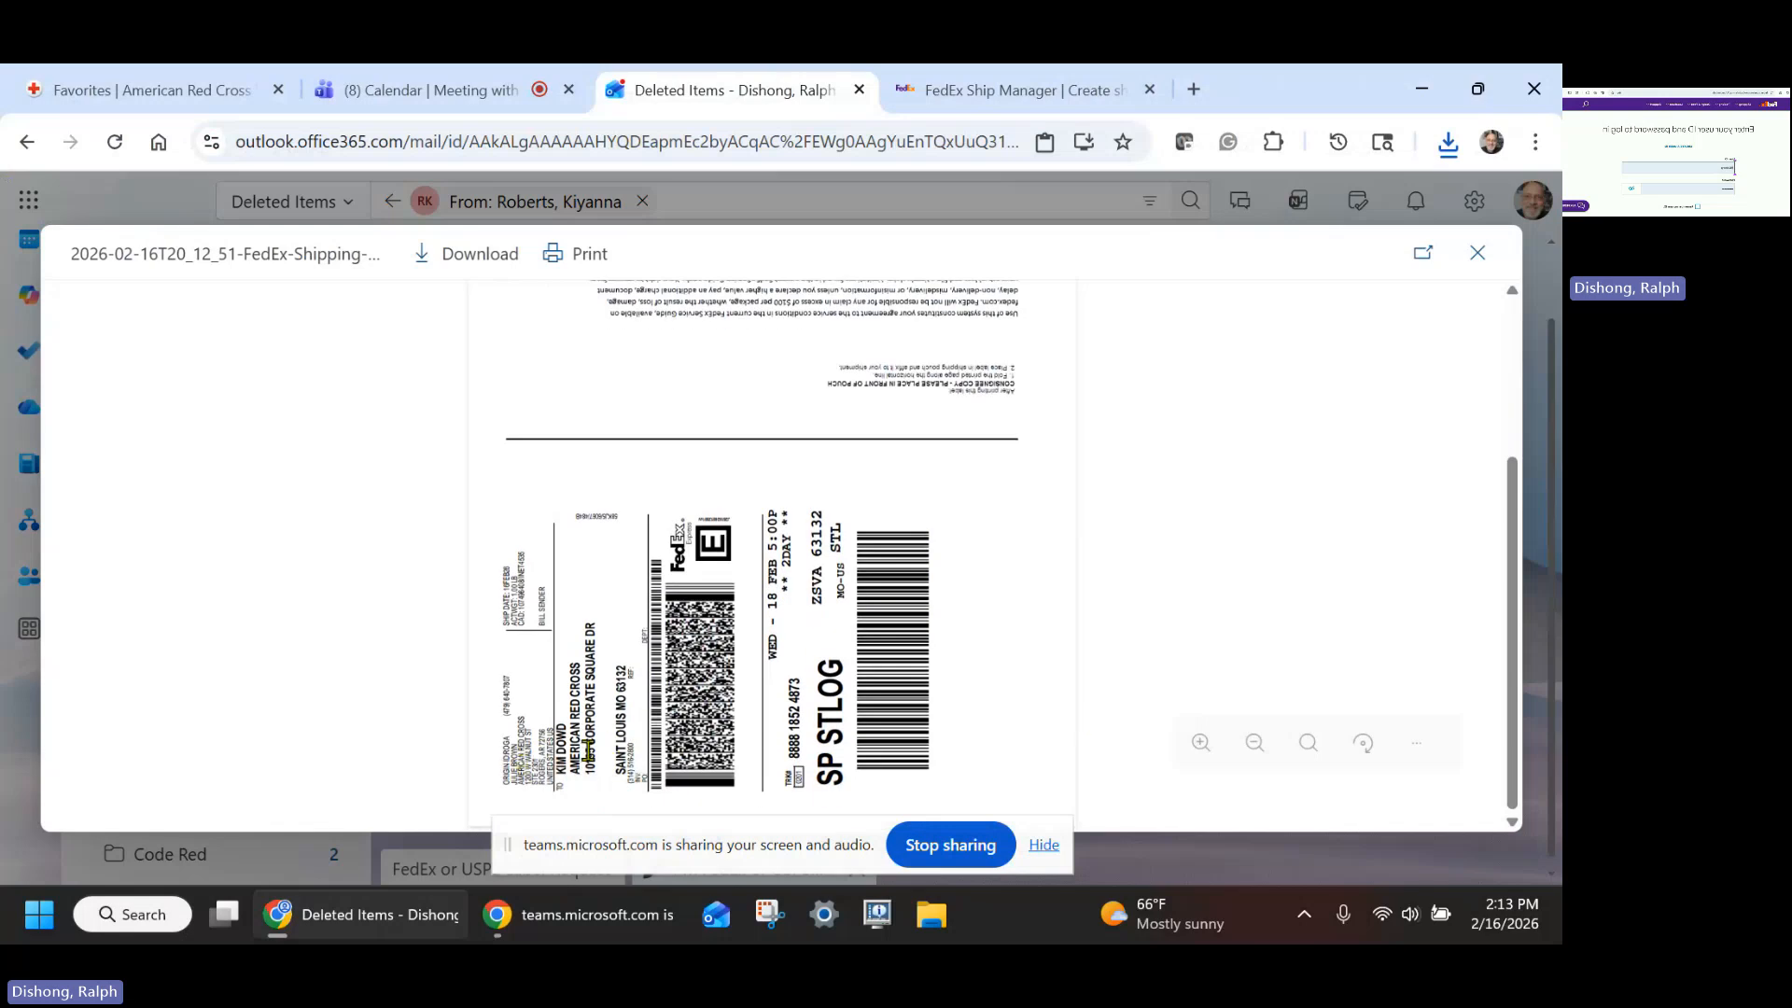
{"action": "scroll", "coordinate": [1316, 572], "scroll_direction": "up", "scroll_amount": 3}
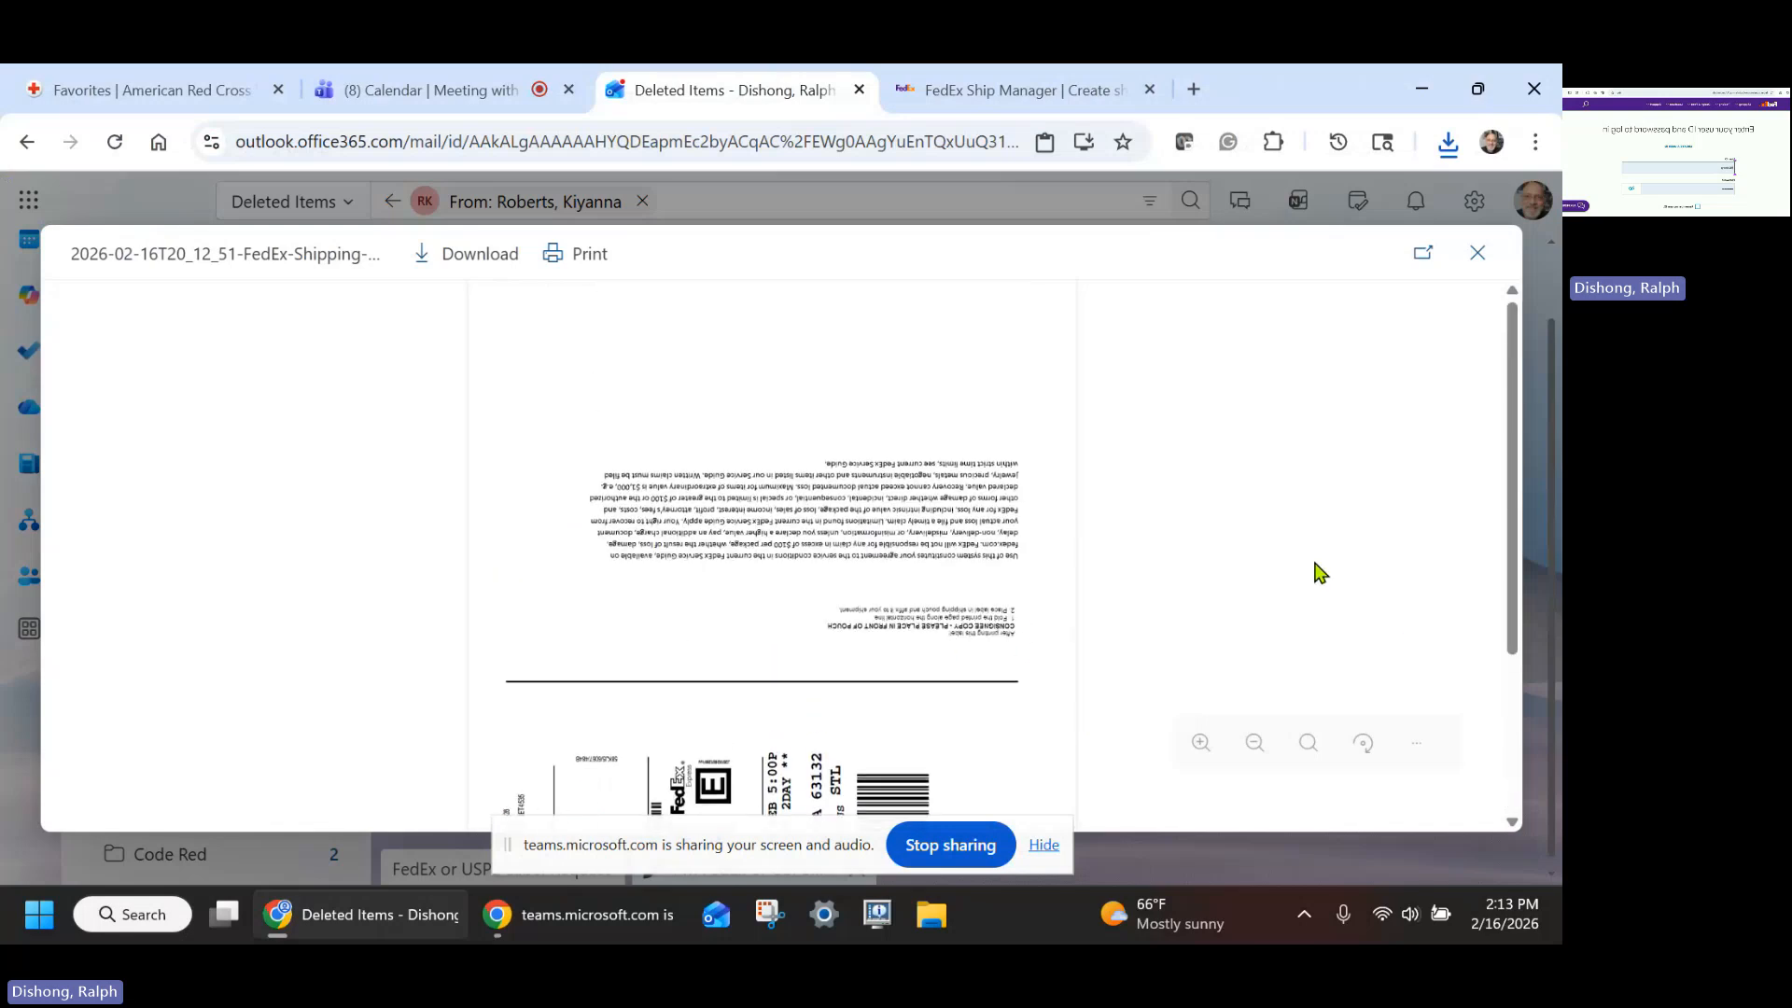
{"action": "left_click", "coordinate": [1479, 266]}
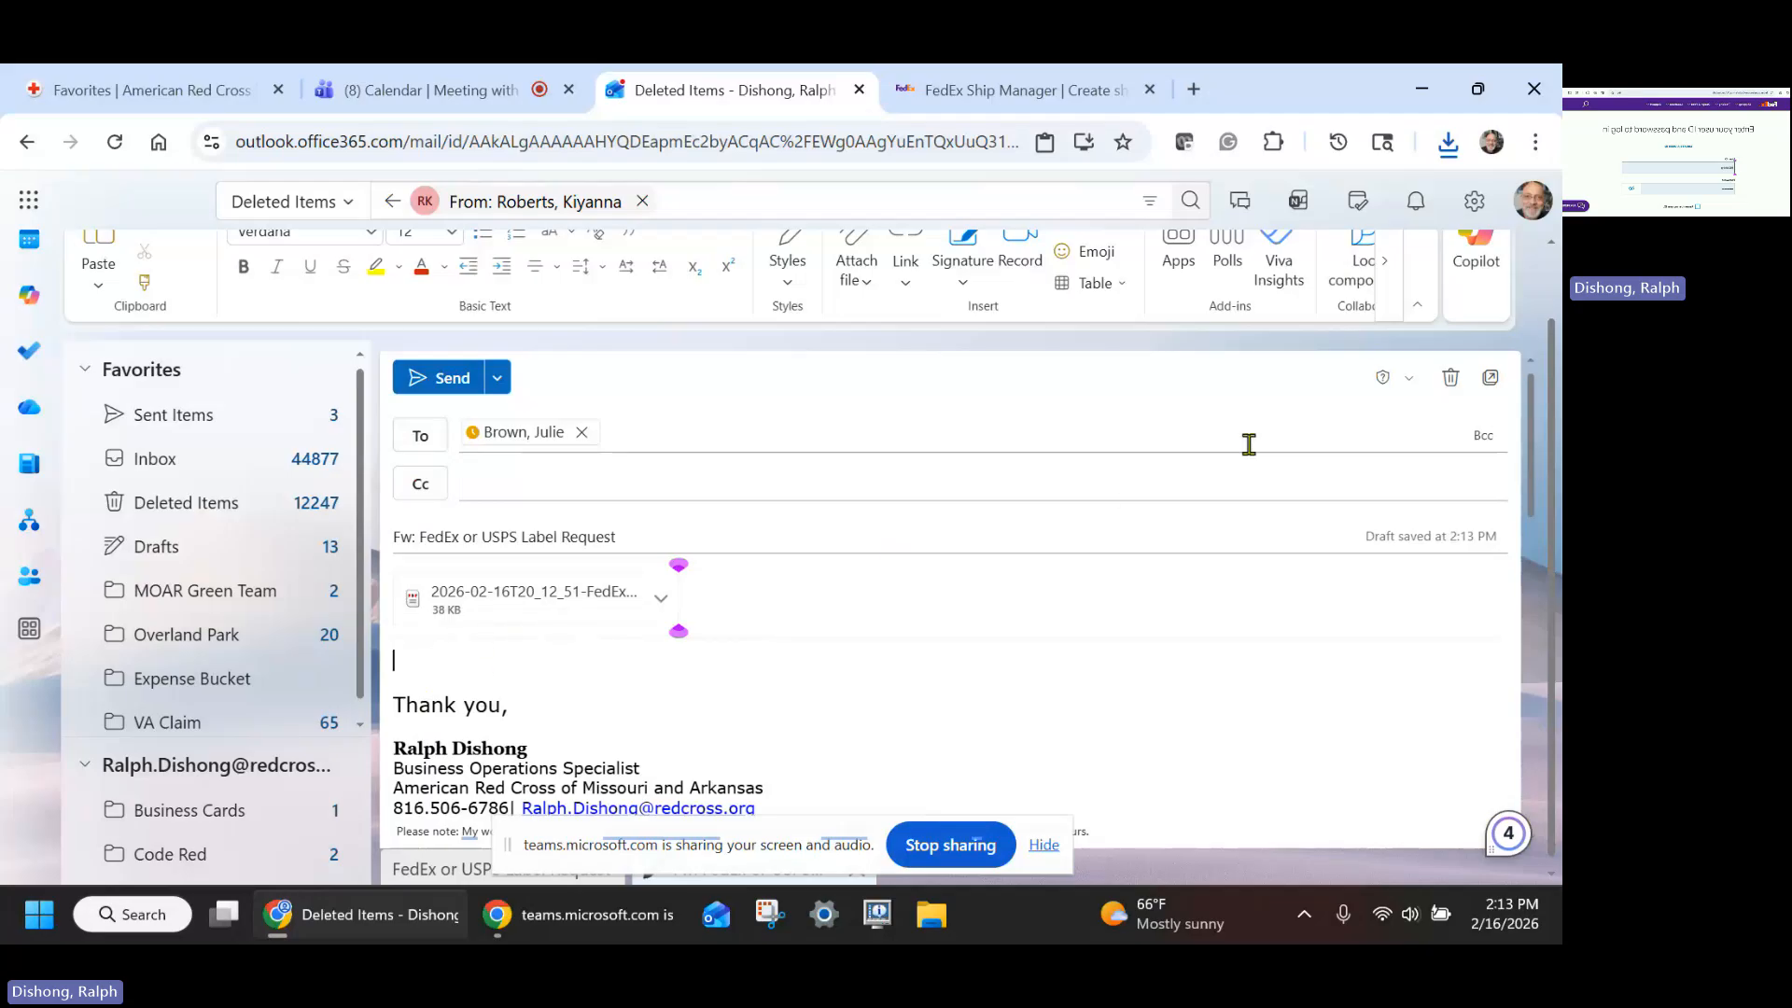
- Switch to the Teams meeting and stop the meeting's recording and transcription
{"action": "left_click", "coordinate": [457, 92]}
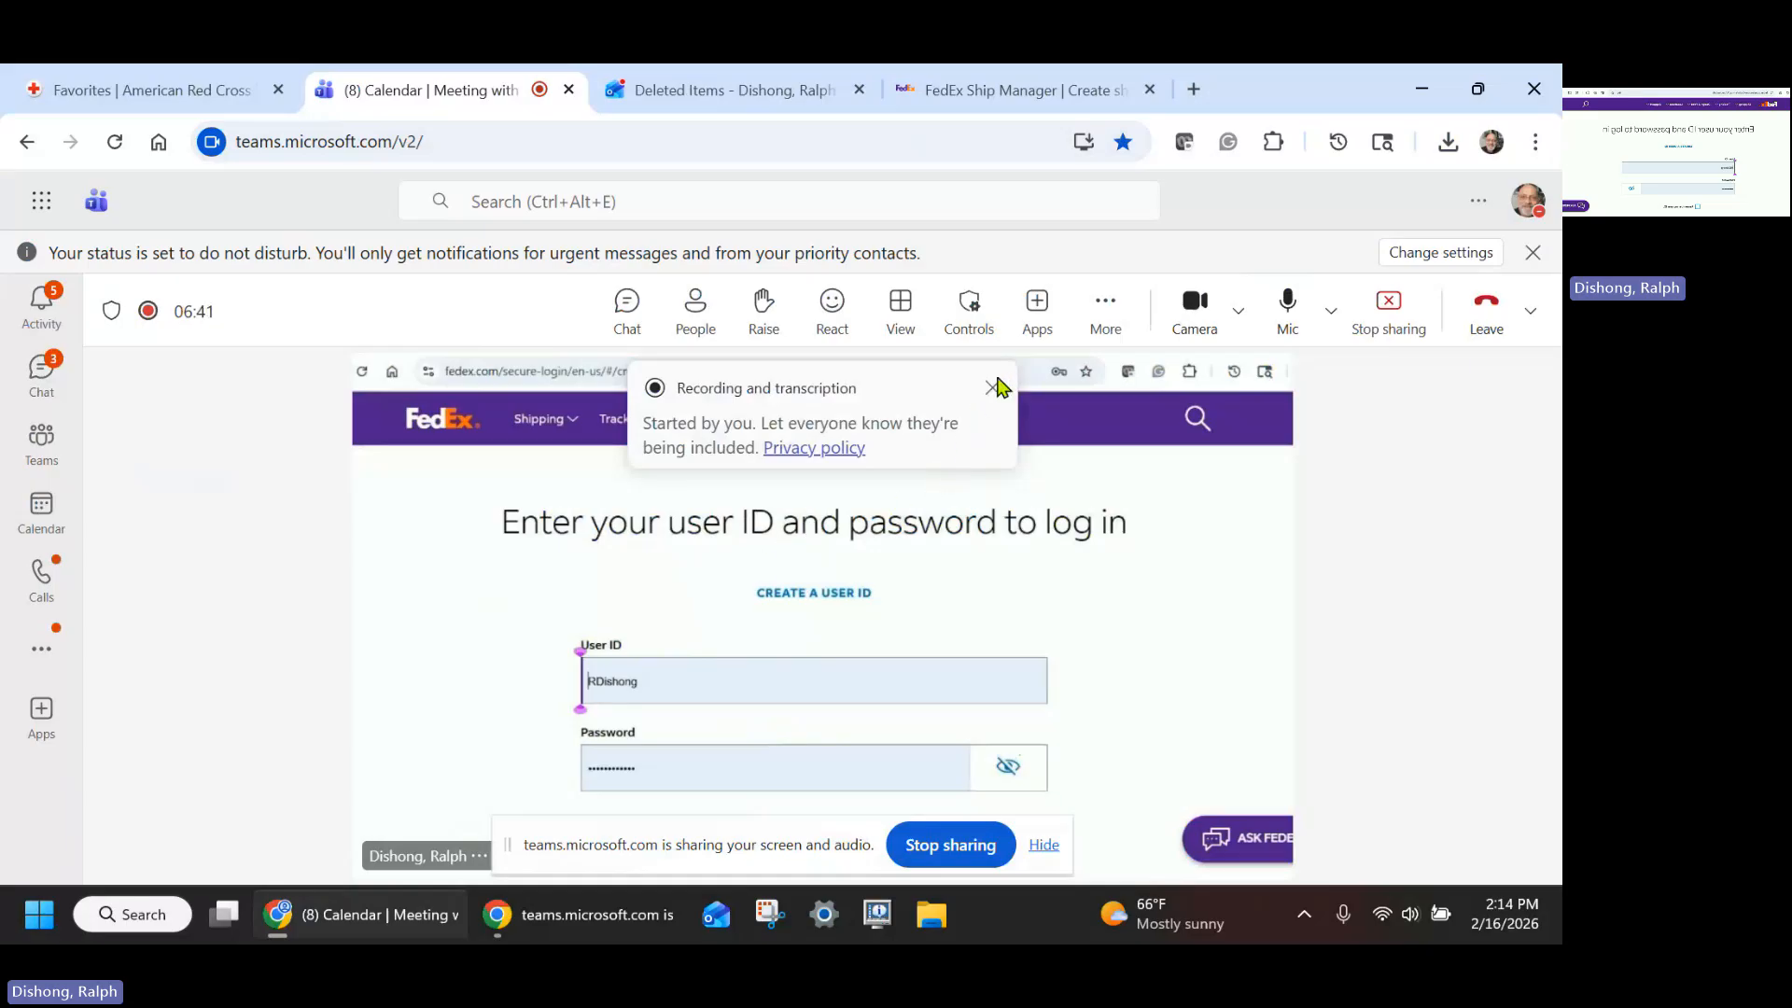
{"action": "left_click", "coordinate": [1107, 308]}
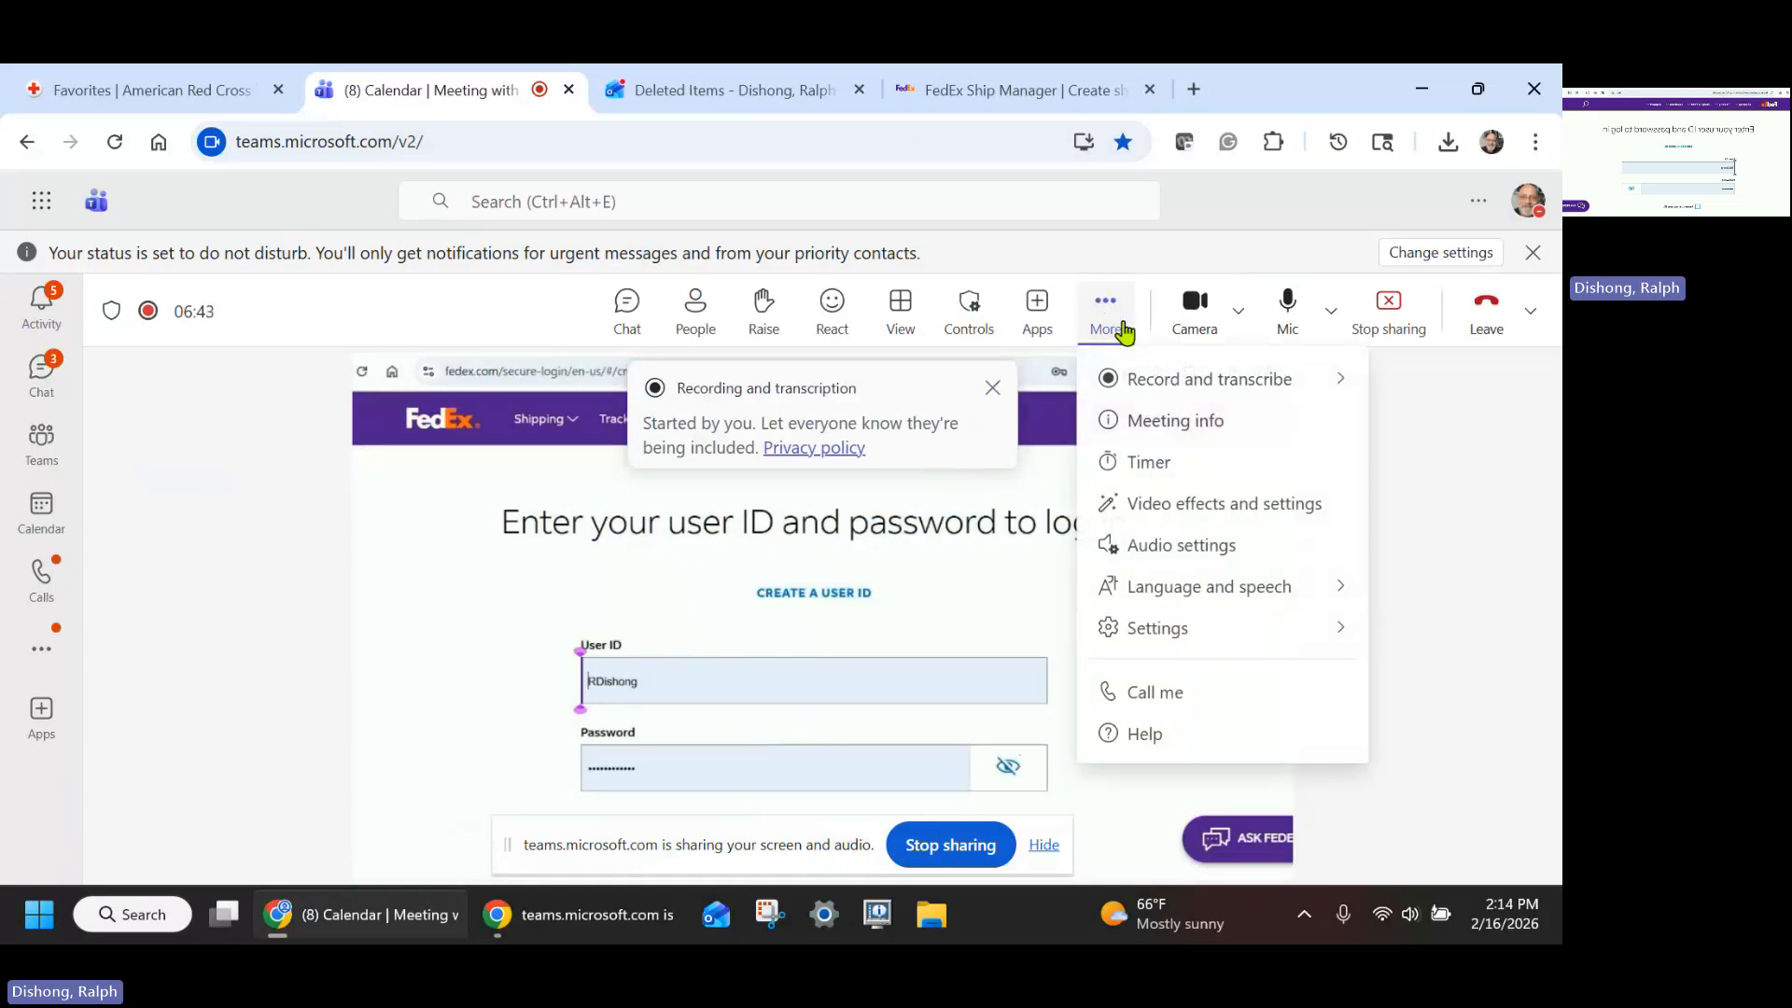
{"action": "mouse_move", "coordinate": [1161, 384]}
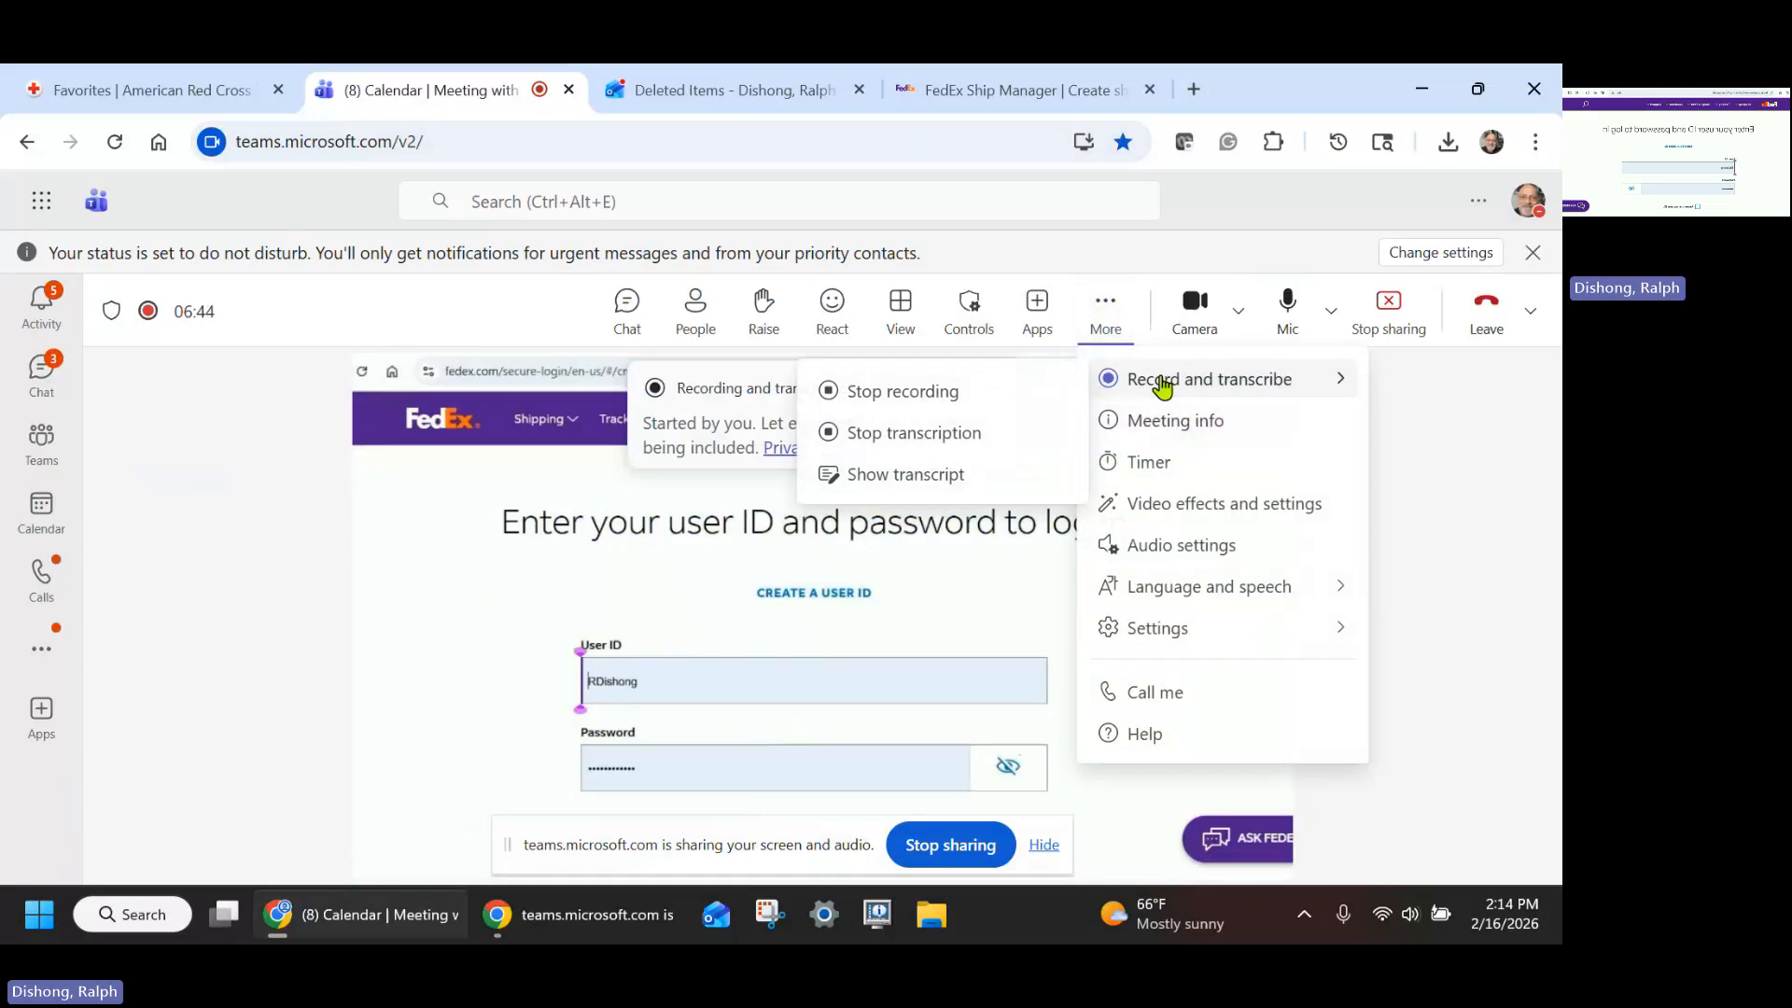
{"action": "left_click", "coordinate": [906, 397]}
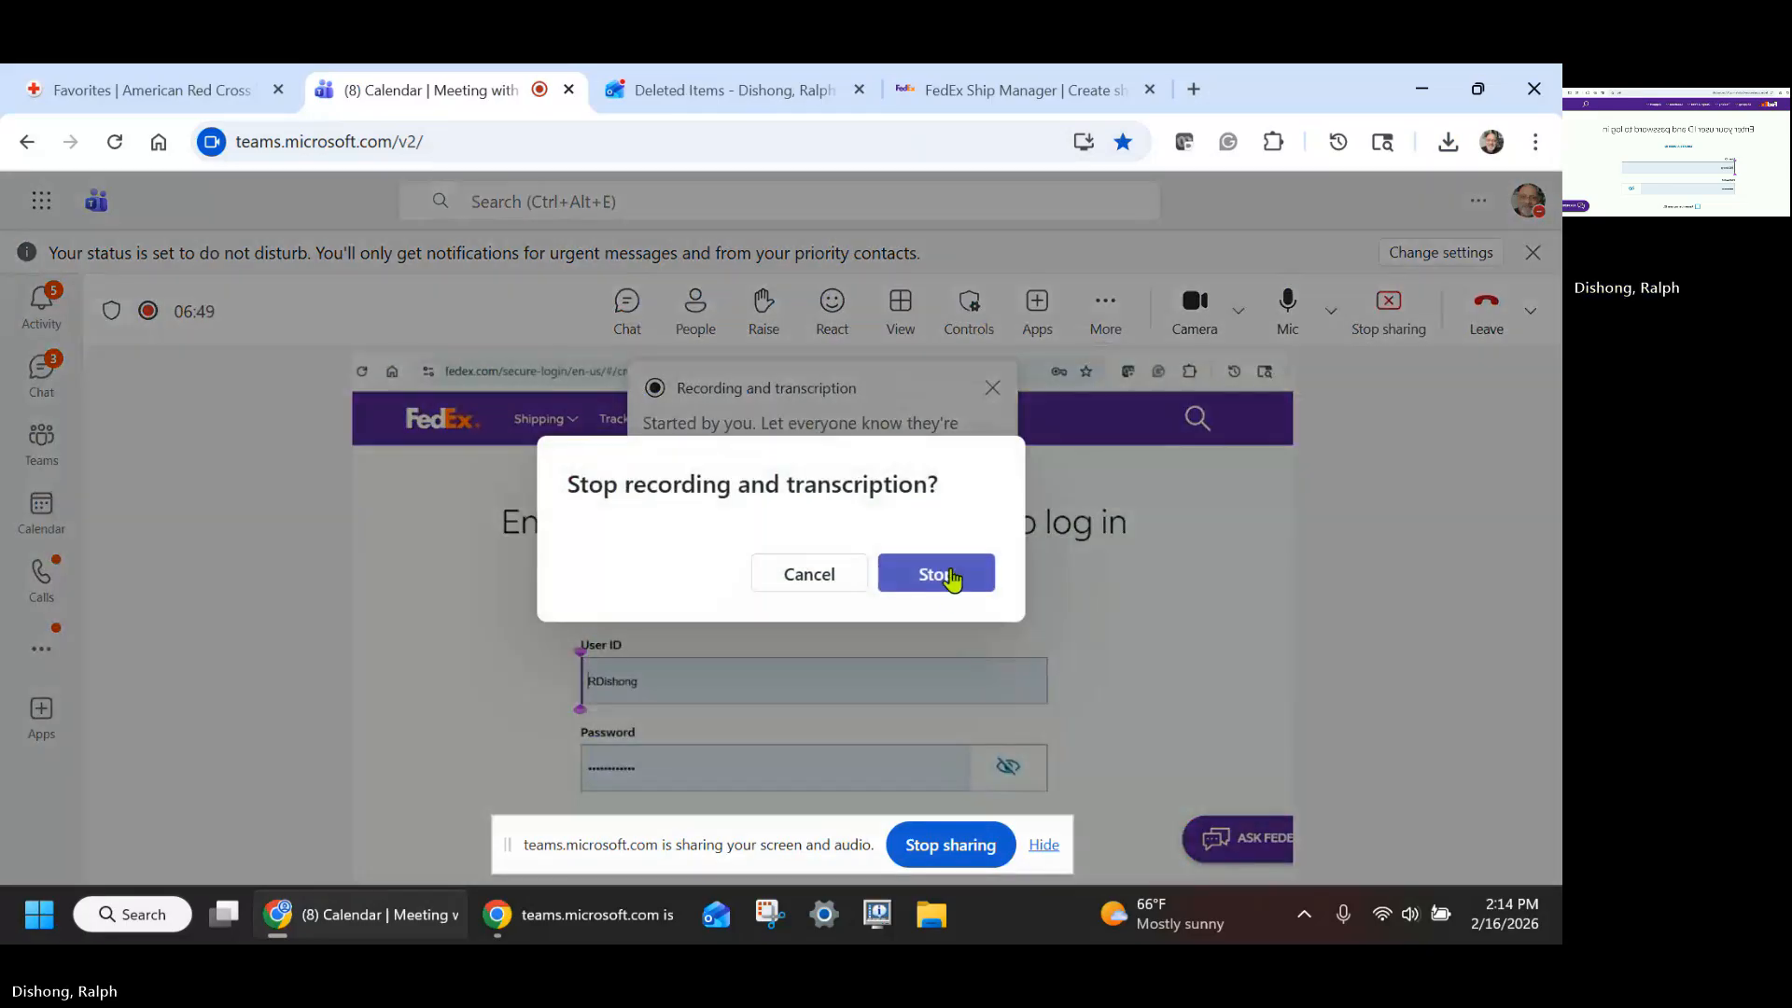